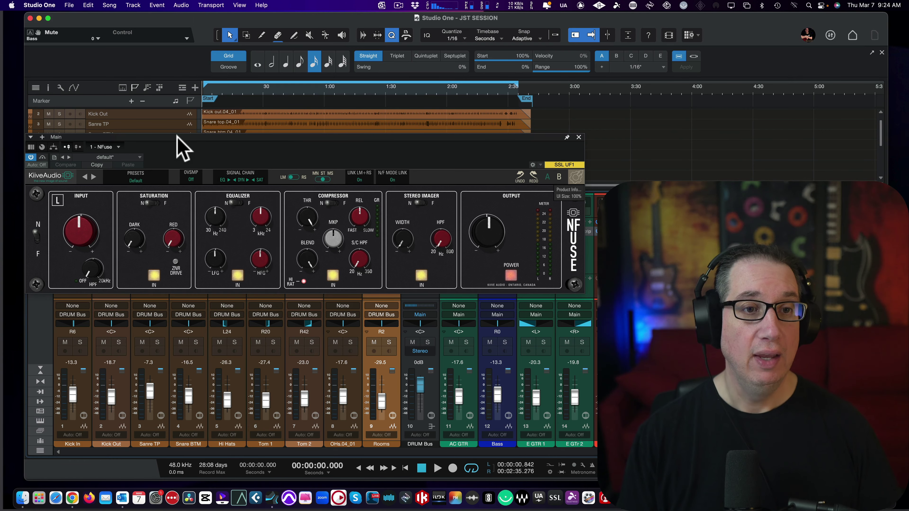
Step: Switch the NFuse plugin to its F mode to show that faceplate, and return it to N mode
{"action": "left_click_drag", "start_coordinate": [177, 136], "coordinate": [178, 135]}
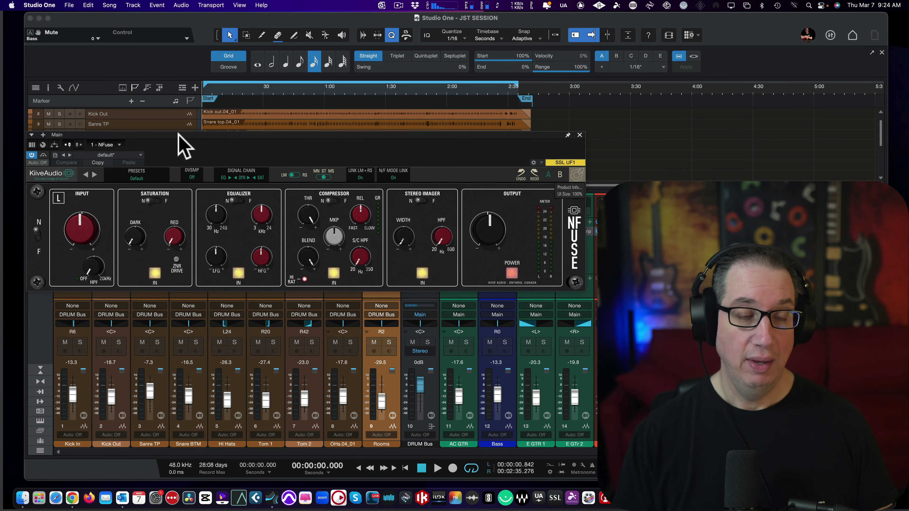
{"action": "left_click", "coordinate": [38, 236]}
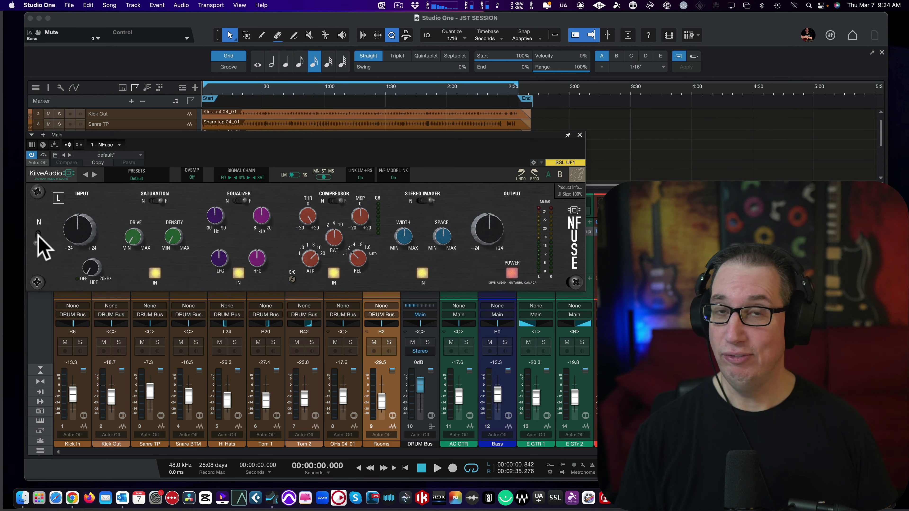
{"action": "left_click", "coordinate": [38, 237]}
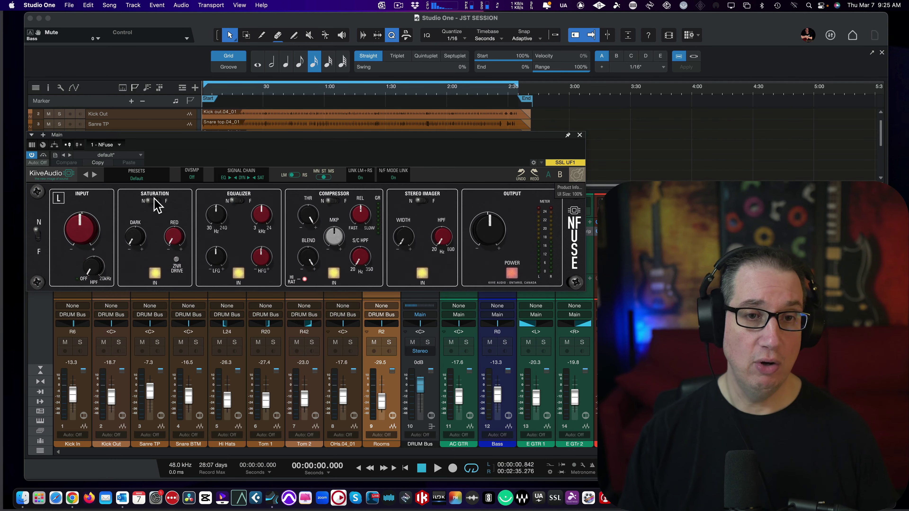
{"action": "left_click_drag", "start_coordinate": [263, 130], "coordinate": [267, 132]}
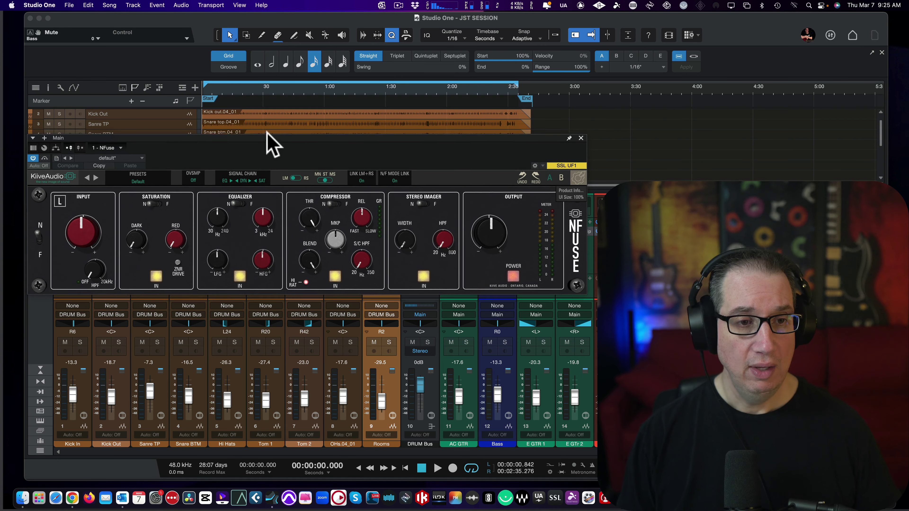
{"action": "left_click", "coordinate": [267, 131]}
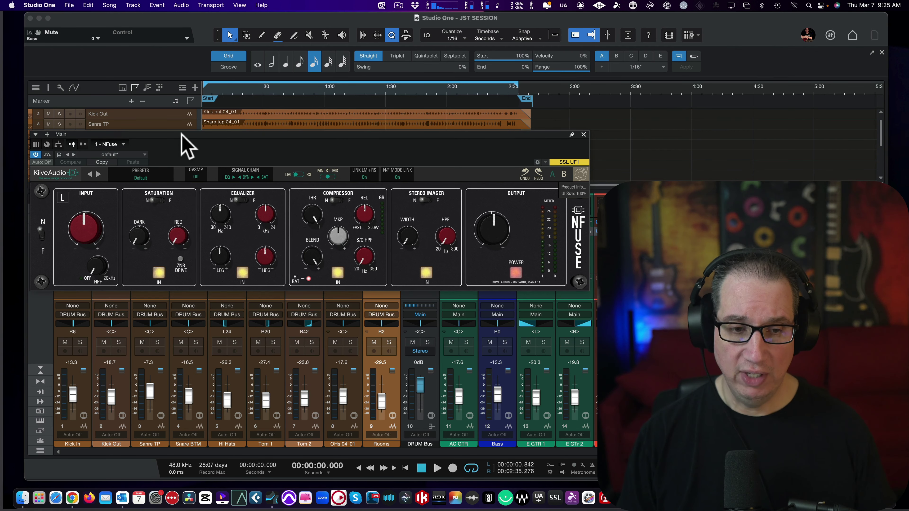
{"action": "left_click_drag", "start_coordinate": [181, 134], "coordinate": [186, 128]}
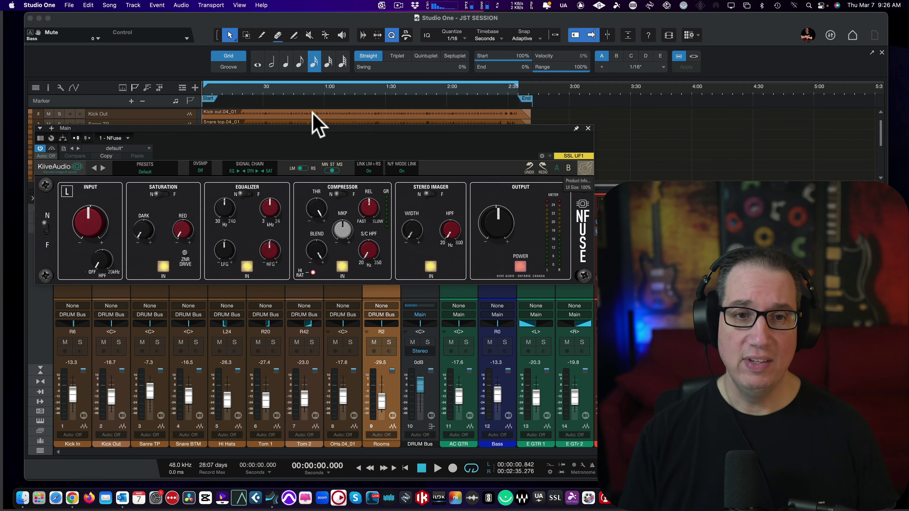
{"action": "left_click_drag", "start_coordinate": [294, 138], "coordinate": [297, 134]}
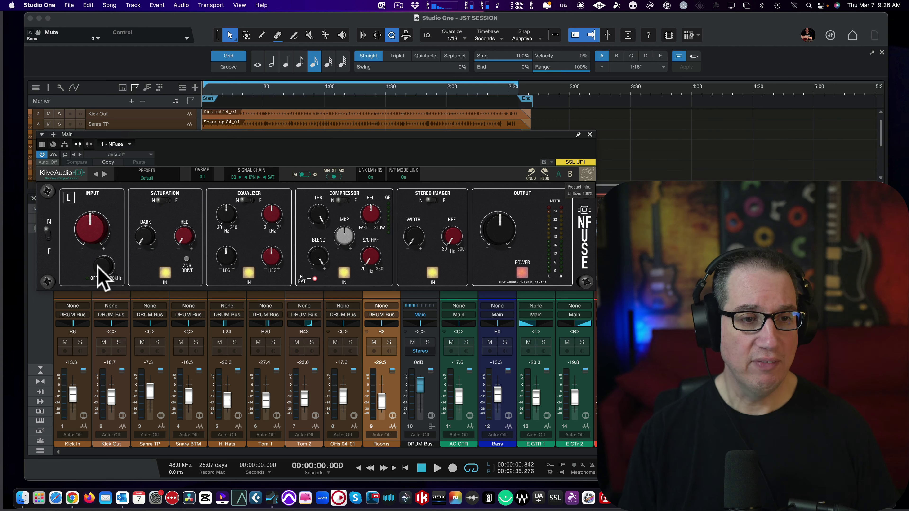
Step: Try the input high-pass filter and the saturation section's Dark, Red and ZNR Drive controls, returning them to their starting settings
{"action": "mouse_move", "coordinate": [97, 274]}
{"action": "left_mouse_down"}
{"action": "mouse_move", "coordinate": [101, 250]}
{"action": "mouse_move", "coordinate": [100, 281]}
{"action": "left_mouse_up"}
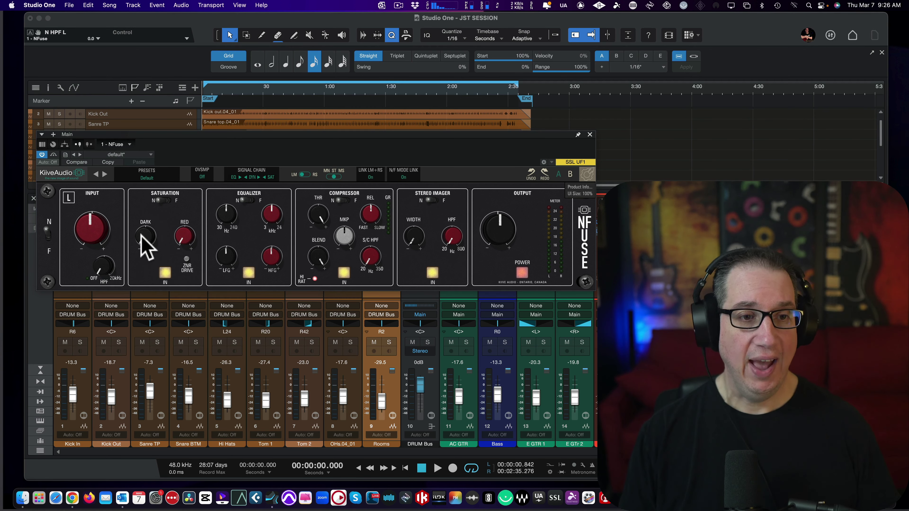
{"action": "left_click", "coordinate": [137, 245]}
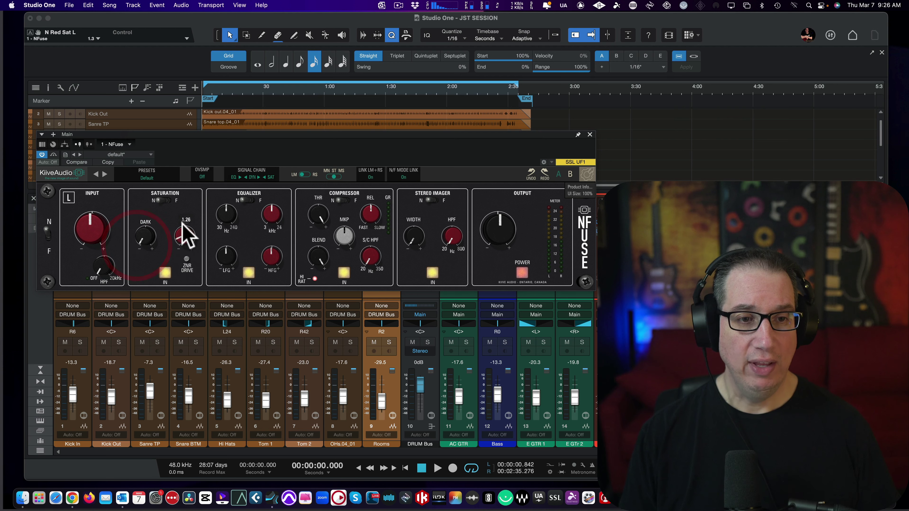
{"action": "left_click", "coordinate": [179, 238]}
{"action": "left_click", "coordinate": [178, 247]}
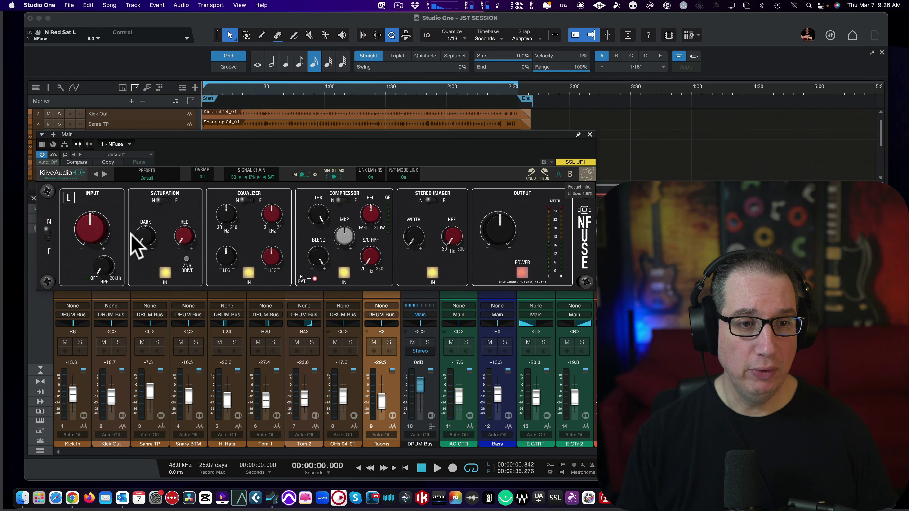
{"action": "left_click_drag", "start_coordinate": [132, 244], "coordinate": [189, 259]}
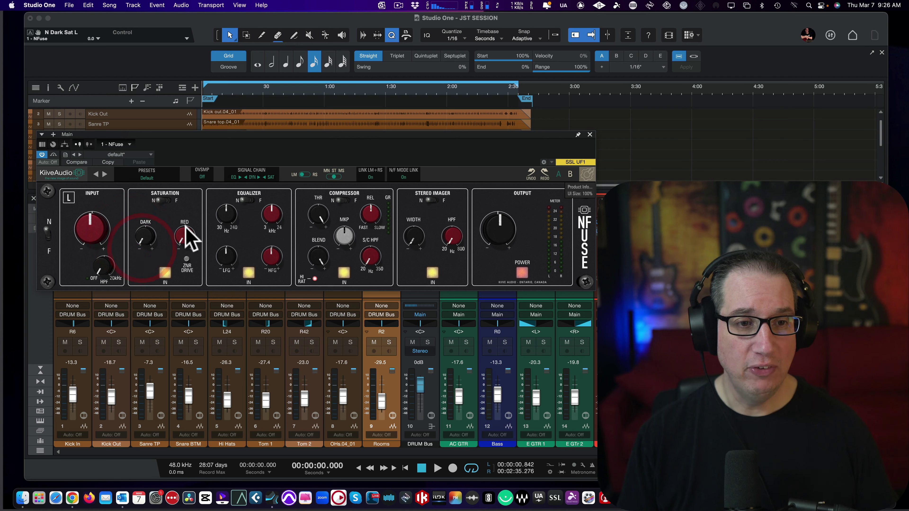
{"action": "left_click", "coordinate": [186, 260]}
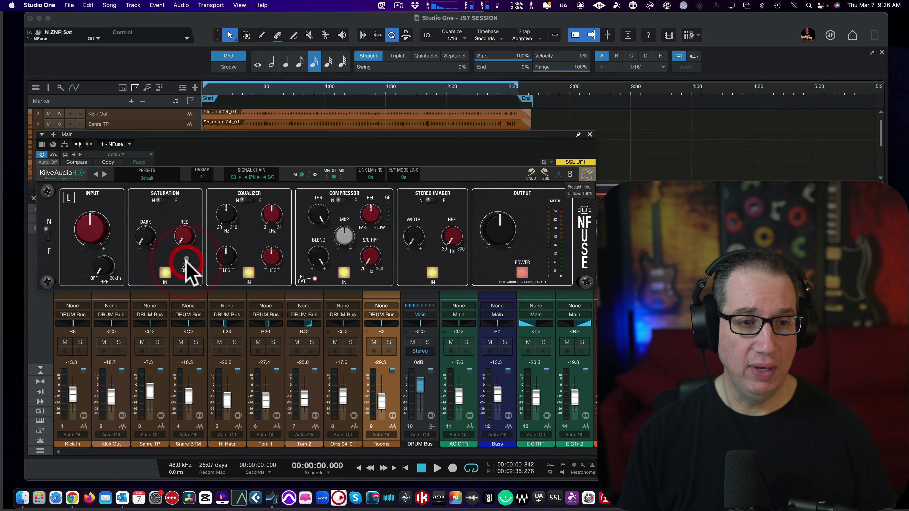
{"action": "left_click", "coordinate": [163, 273]}
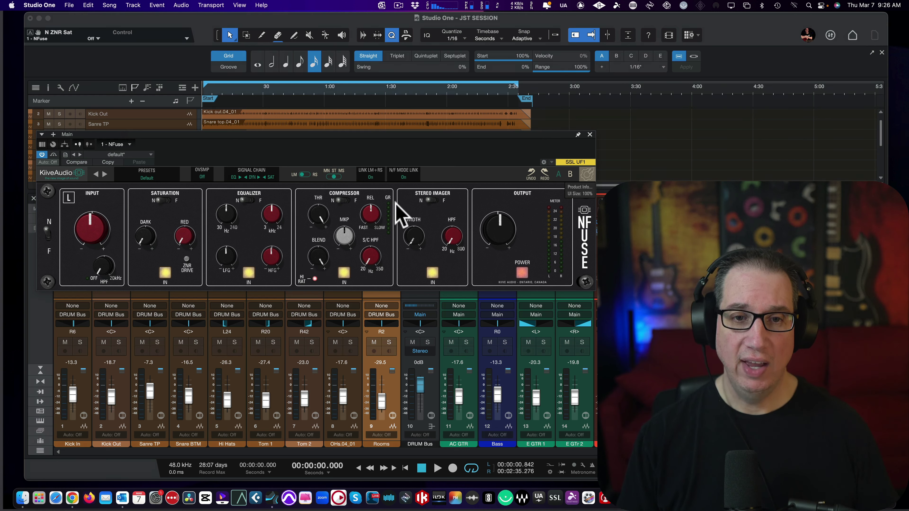
Step: Try the compressor's sidechain high-pass, Blend, high-ratio, makeup gain and section bypass controls, restoring each one
{"action": "left_click", "coordinate": [369, 268]}
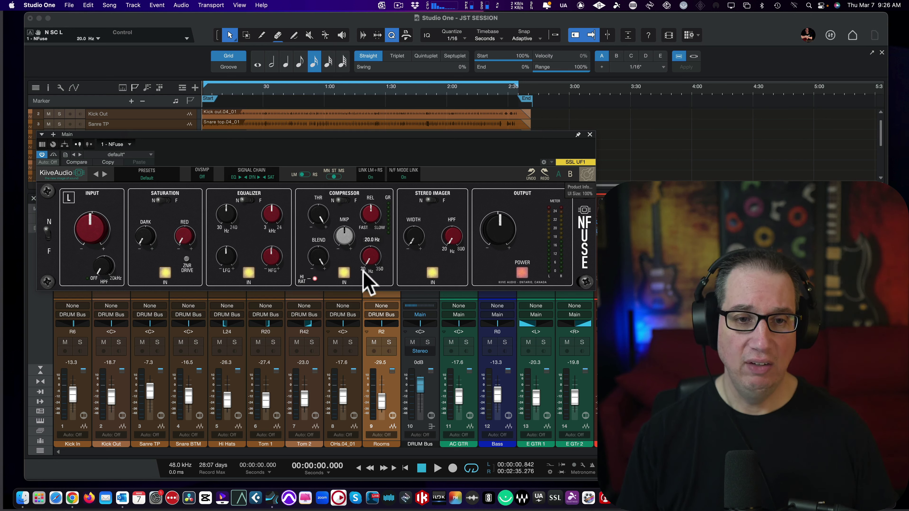
{"action": "left_click", "coordinate": [320, 254]}
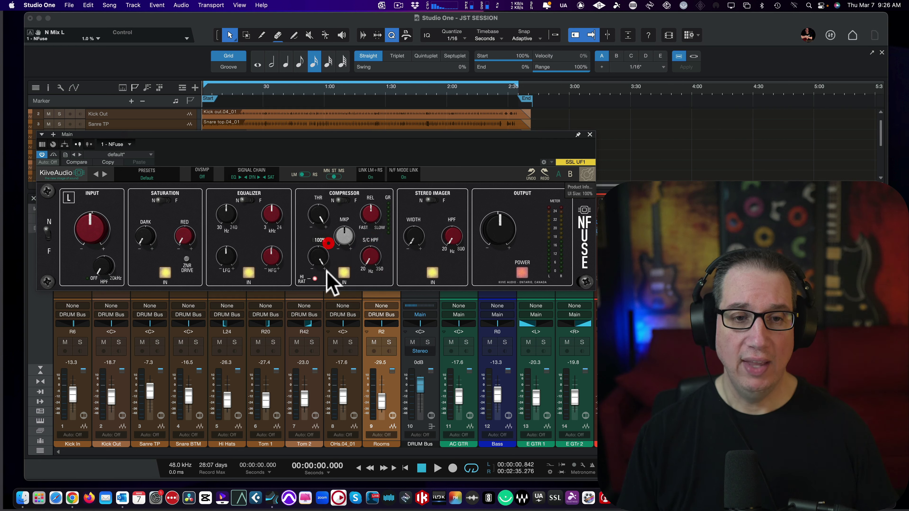
{"action": "left_click", "coordinate": [314, 279]}
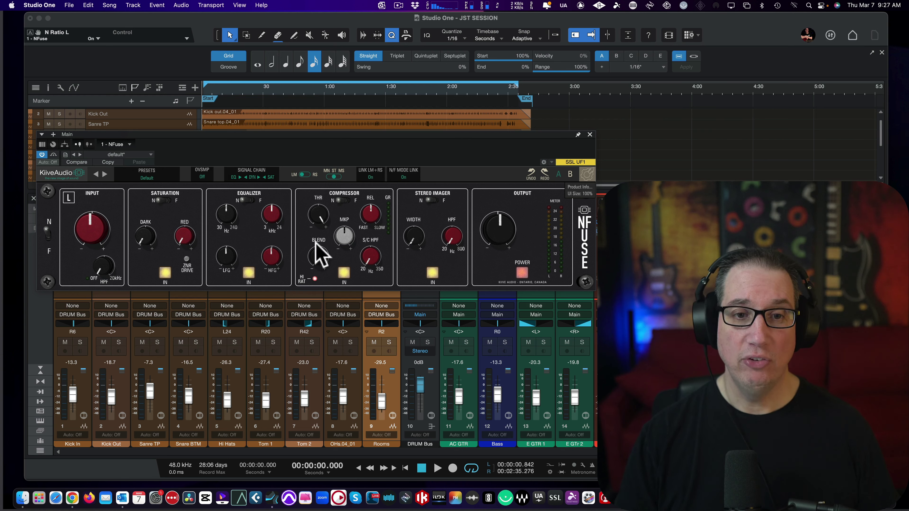
{"action": "mouse_move", "coordinate": [343, 238]}
{"action": "scroll", "coordinate": [344, 237], "scroll_direction": "up", "scroll_amount": 5}
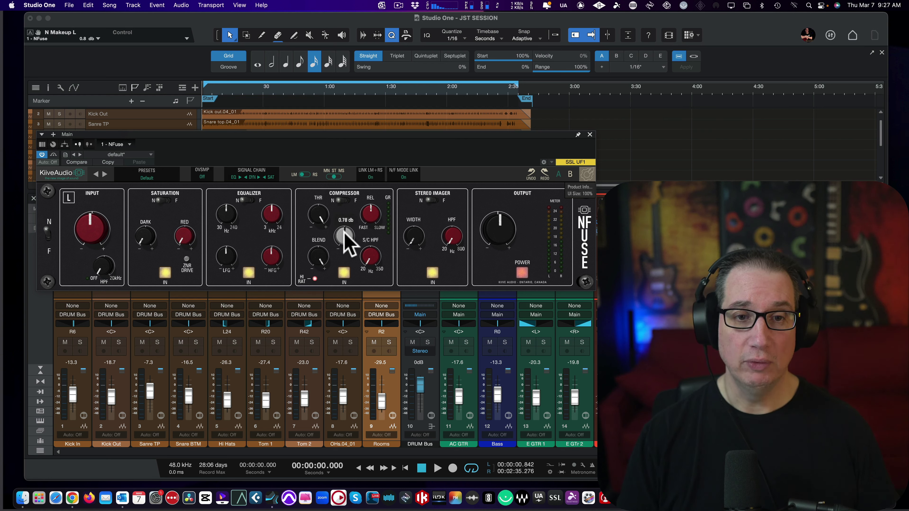
{"action": "scroll", "coordinate": [344, 237], "scroll_direction": "down", "scroll_amount": 3}
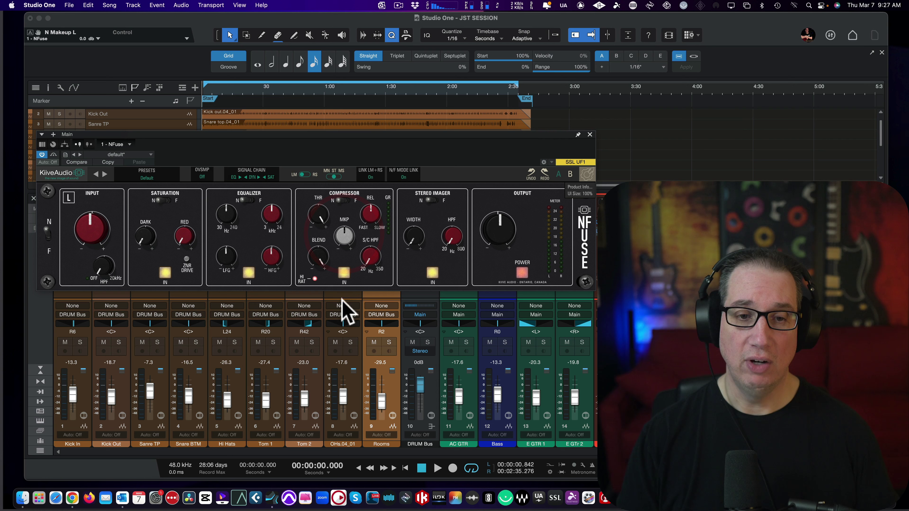
{"action": "left_click", "coordinate": [344, 274]}
{"action": "left_click", "coordinate": [345, 275]}
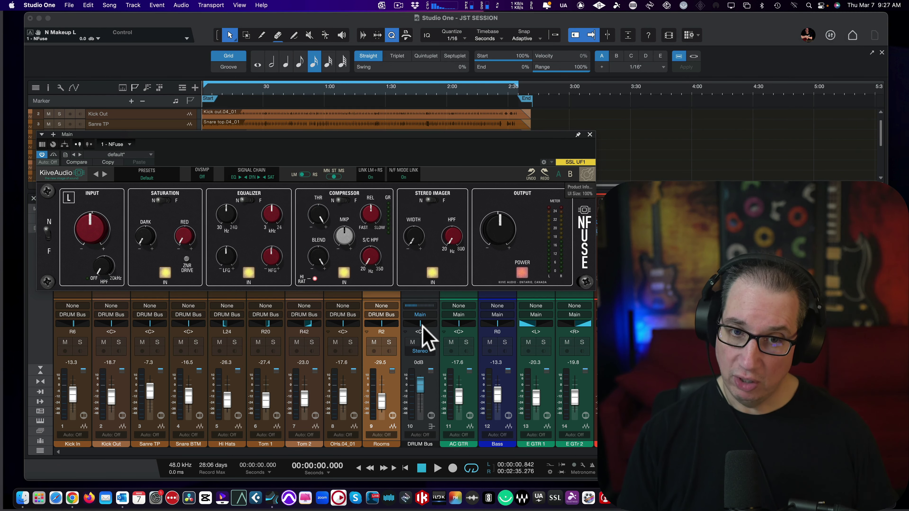
Step: Sweep the stereo imager's high-pass filter and return it to 20 Hz, and try the plugin's power switch
{"action": "left_click_drag", "start_coordinate": [452, 238], "coordinate": [459, 204]}
{"action": "mouse_move", "coordinate": [445, 252]}
{"action": "left_mouse_down"}
{"action": "mouse_move", "coordinate": [451, 213]}
{"action": "mouse_move", "coordinate": [448, 270]}
{"action": "mouse_move", "coordinate": [432, 275]}
{"action": "left_mouse_up"}
{"action": "left_click", "coordinate": [441, 230]}
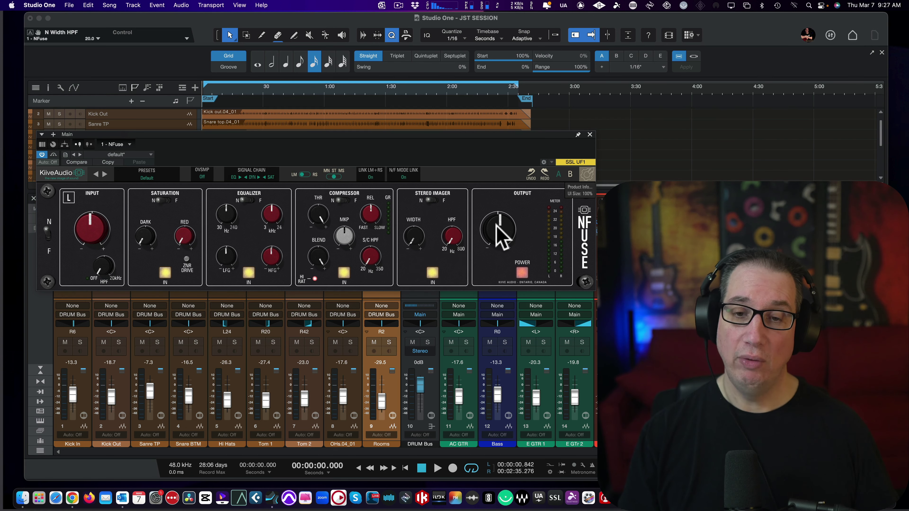
{"action": "left_click", "coordinate": [521, 274]}
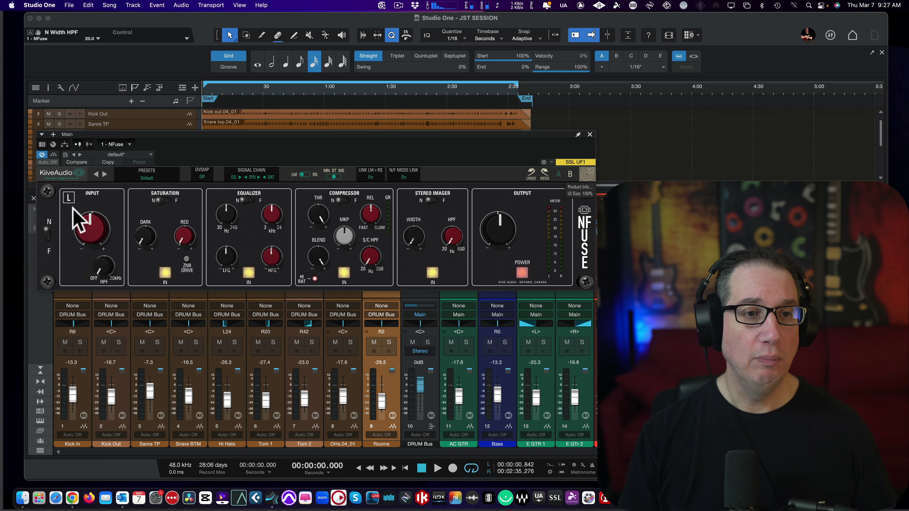
Step: Try the 16x oversampling option and toggle the channel switch between LM and RS, returning it to LM
{"action": "left_click", "coordinate": [203, 175]}
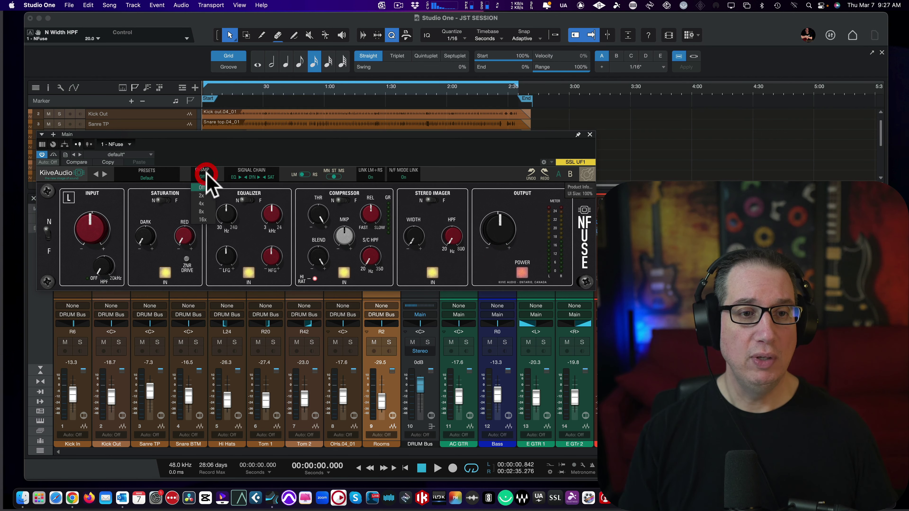
{"action": "left_click", "coordinate": [203, 219]}
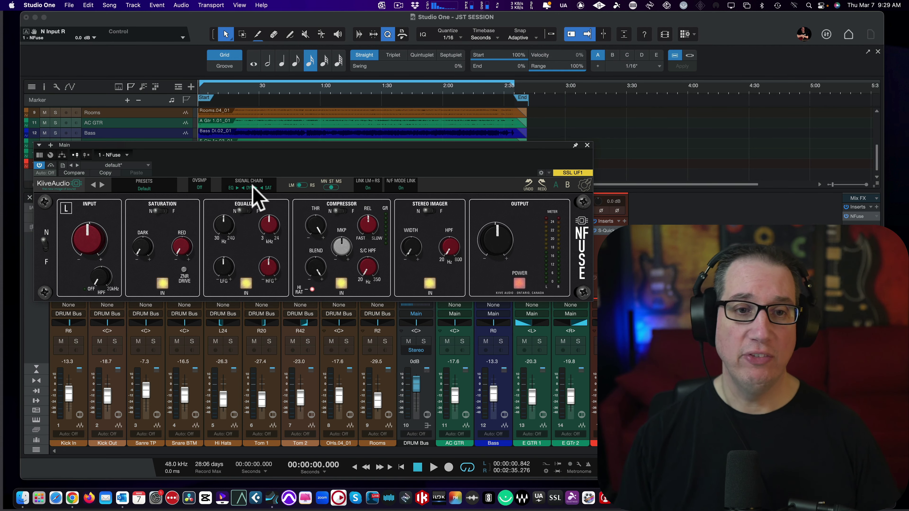
{"action": "left_click", "coordinate": [302, 185]}
{"action": "left_click", "coordinate": [301, 185]}
{"action": "left_click", "coordinate": [301, 186]}
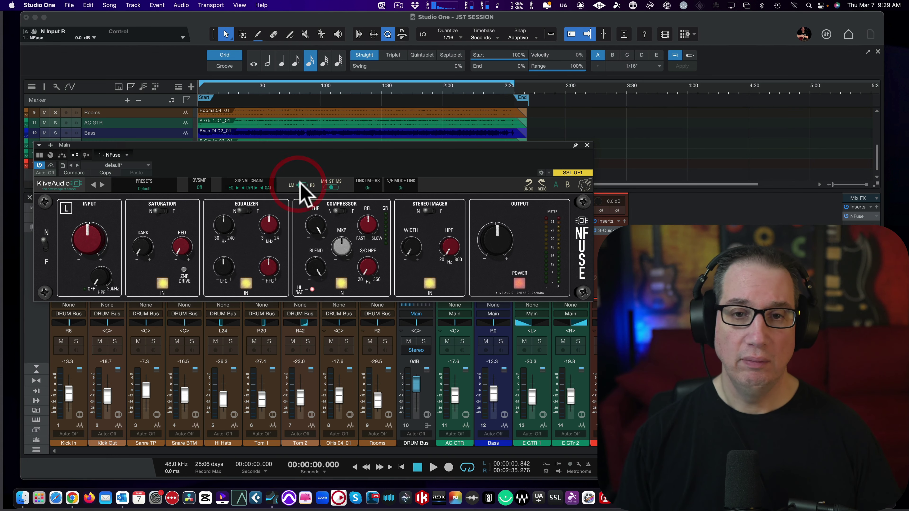
{"action": "left_click", "coordinate": [303, 185]}
{"action": "left_click", "coordinate": [301, 185]}
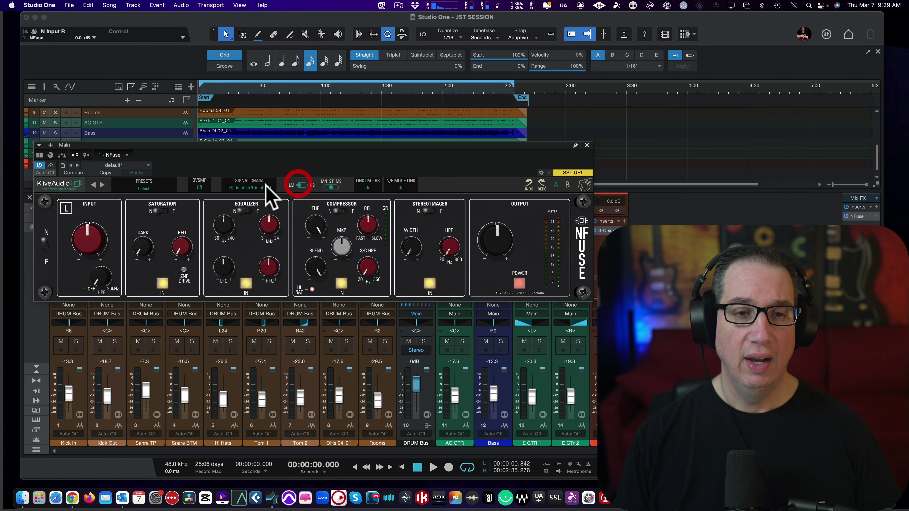
{"action": "left_click", "coordinate": [323, 185]}
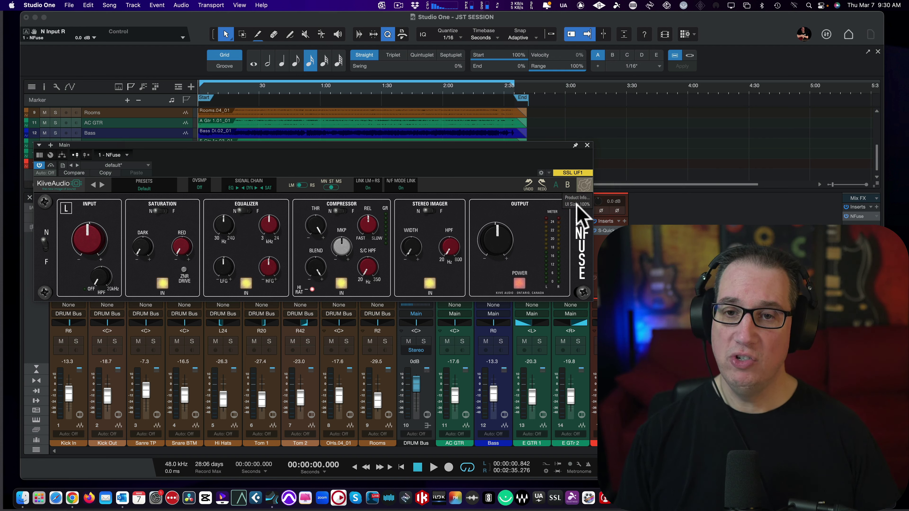
Step: Reposition the plugin window slightly and flip between the N and F front panels, ending on N
{"action": "left_click_drag", "start_coordinate": [408, 146], "coordinate": [406, 144]}
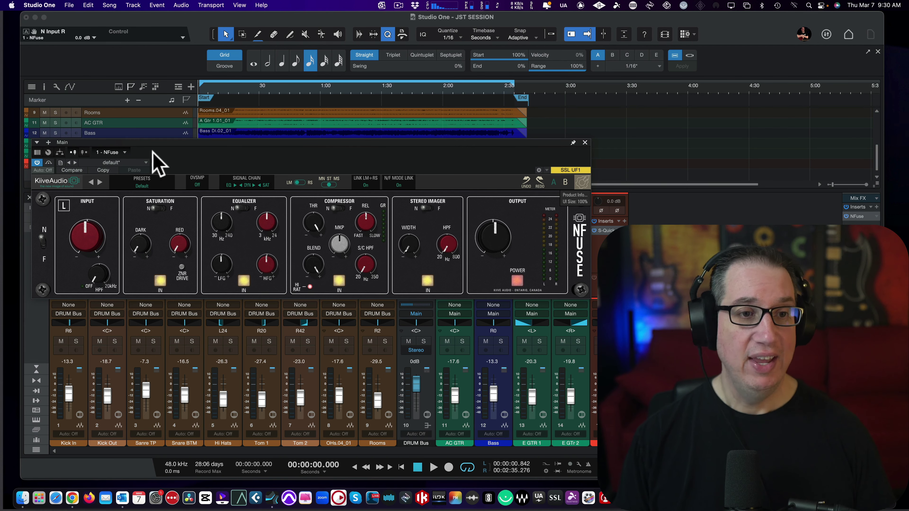
{"action": "left_click", "coordinate": [42, 243]}
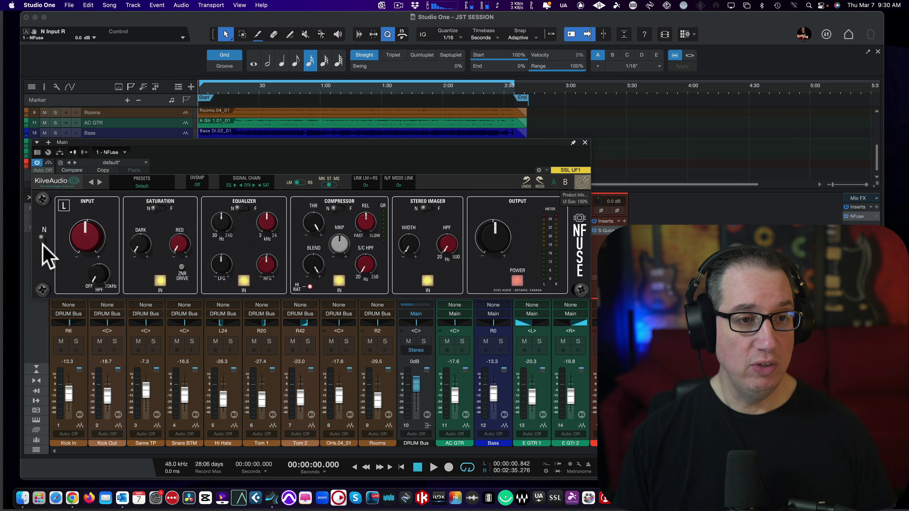
{"action": "left_click", "coordinate": [42, 244]}
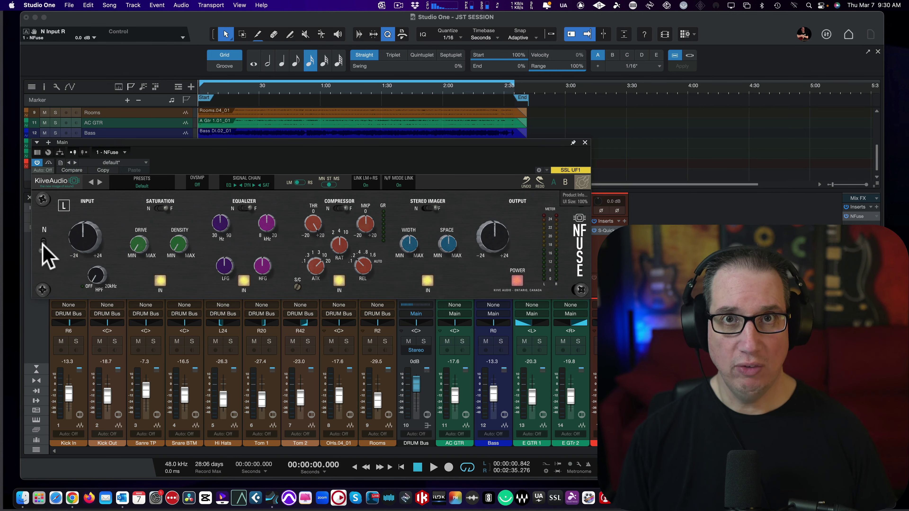
{"action": "left_click", "coordinate": [42, 243]}
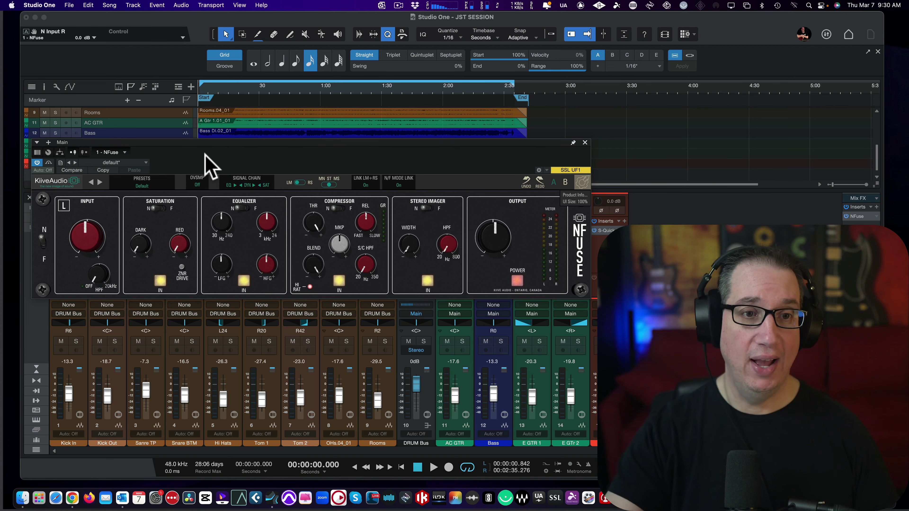
Step: Play the session from the start and alternate the plugin between N and F modes to compare their sound, ending on N
{"action": "key", "text": "space"}
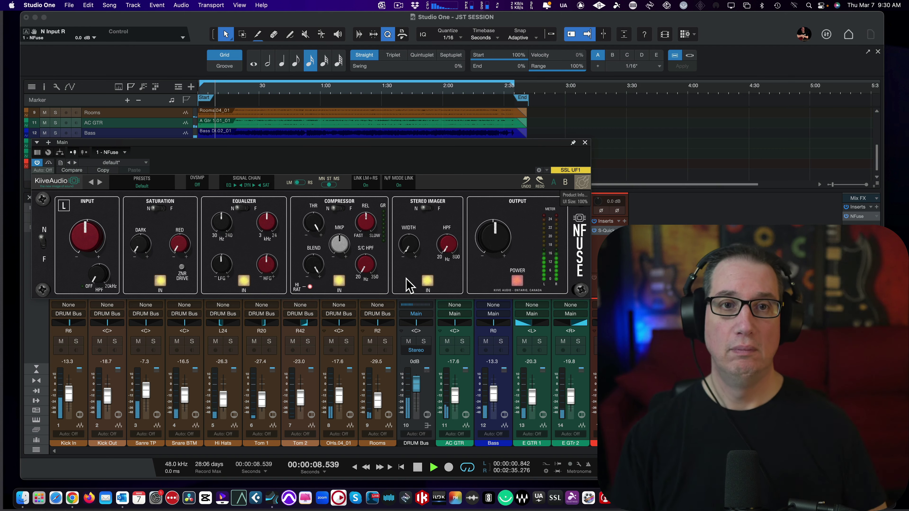
{"action": "left_click", "coordinate": [43, 246]}
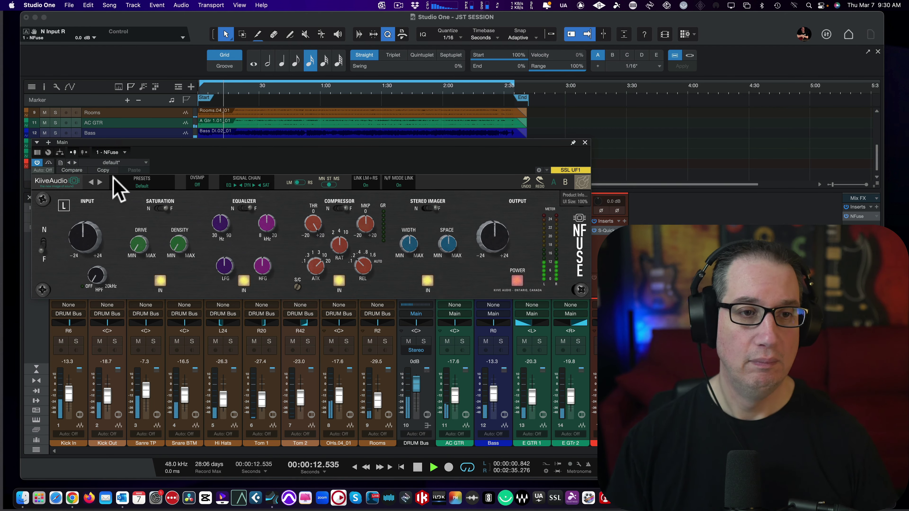
{"action": "left_click", "coordinate": [44, 245]}
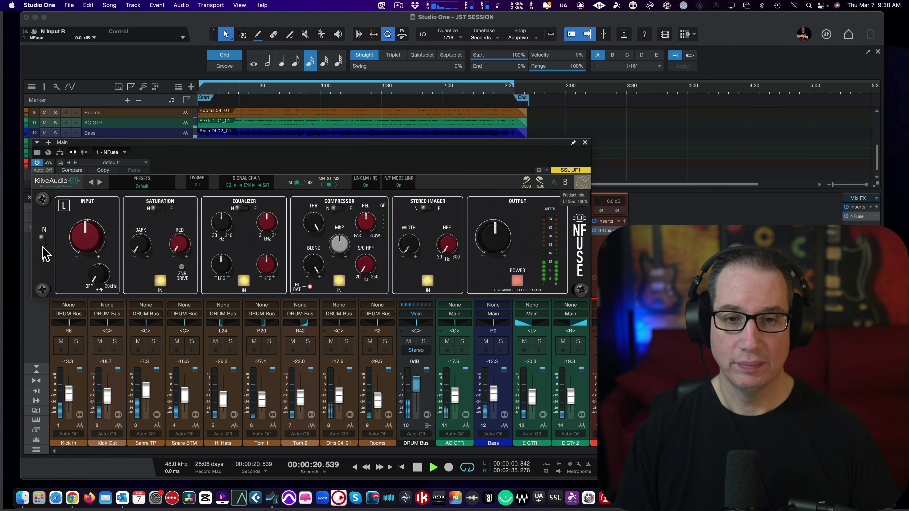
{"action": "left_click", "coordinate": [42, 248]}
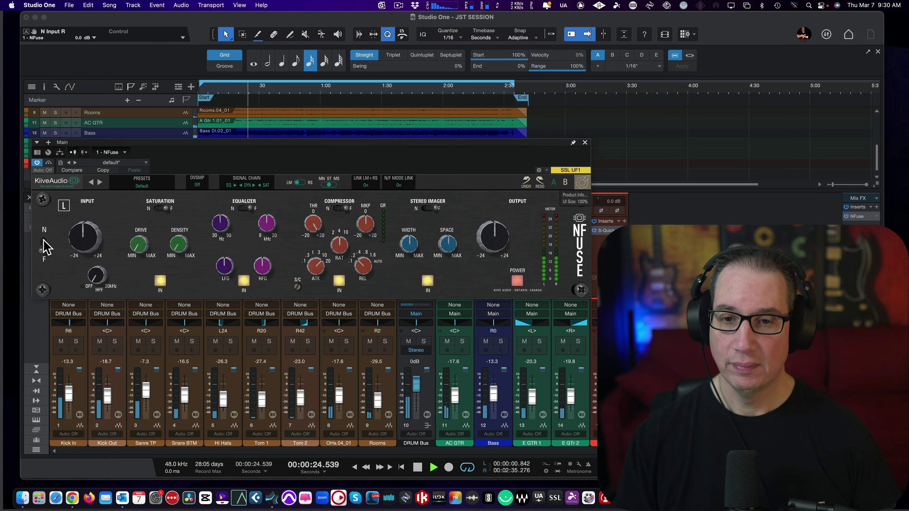
{"action": "left_click", "coordinate": [44, 247]}
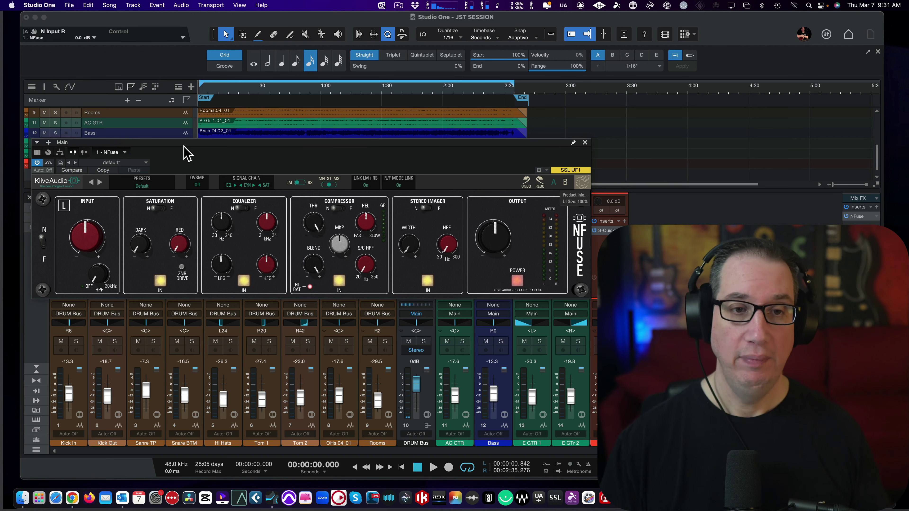
Step: Flip the plugin to the F front panel and back to N, and shift its window slightly
{"action": "left_click", "coordinate": [42, 241]}
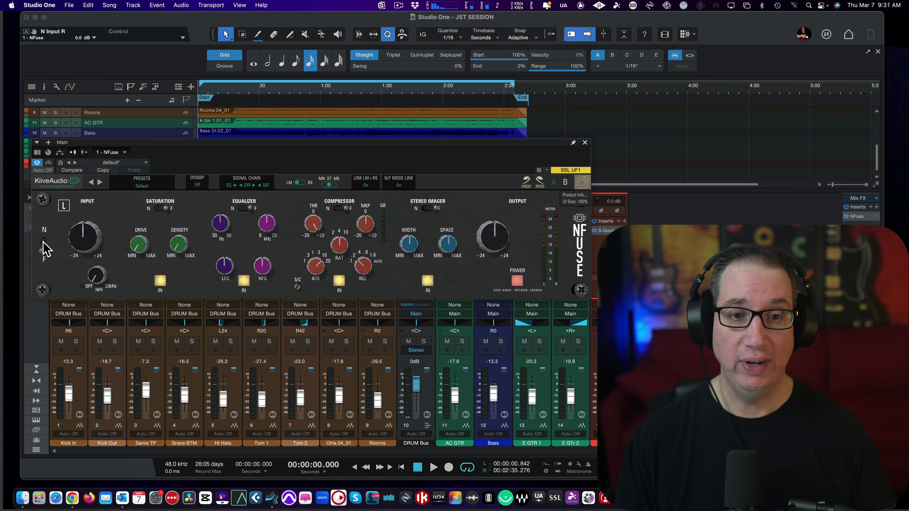
{"action": "left_click", "coordinate": [44, 249]}
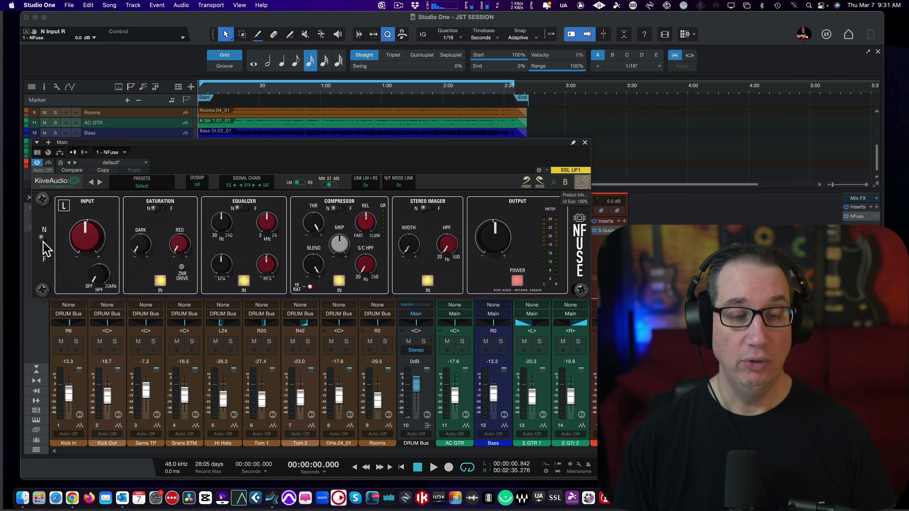
{"action": "left_click_drag", "start_coordinate": [164, 141], "coordinate": [164, 142]}
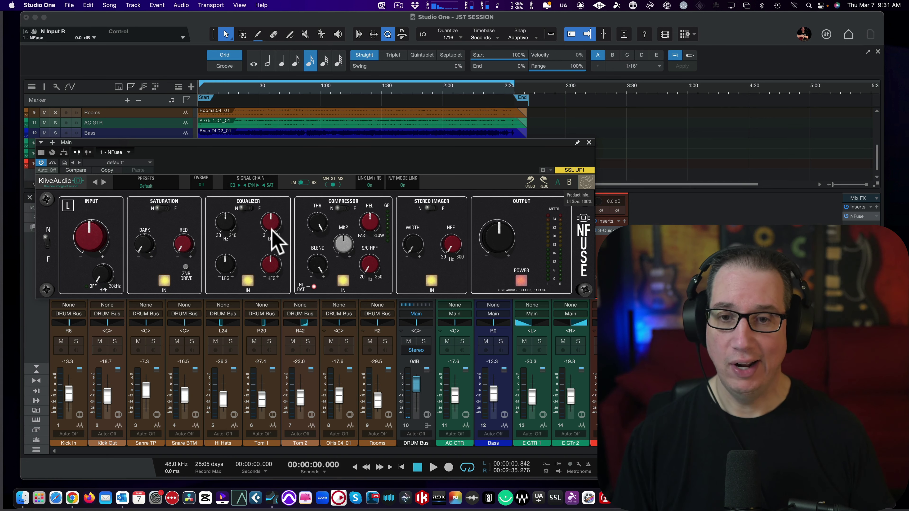
Step: Play the mix, raise the plugin's input gain, and lower its output to -1.8 dB to compensate
{"action": "key", "text": "space"}
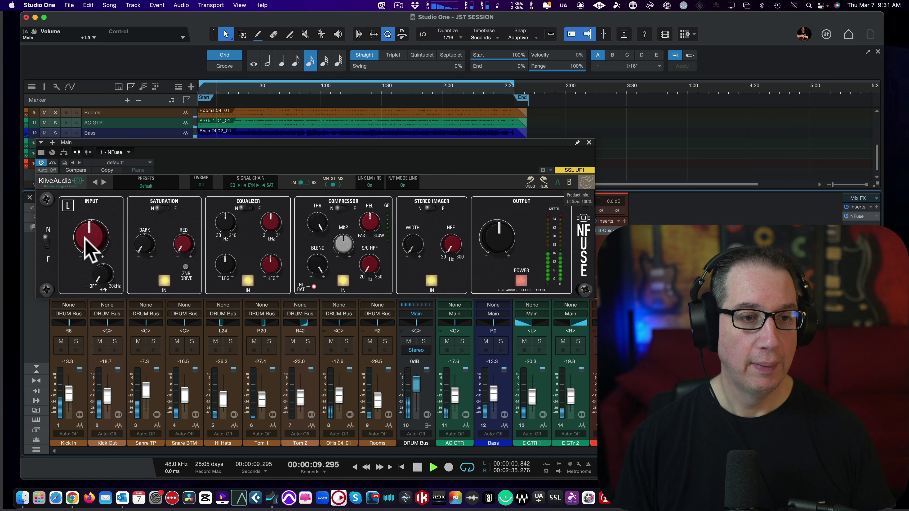
{"action": "left_click_drag", "start_coordinate": [89, 248], "coordinate": [93, 244]}
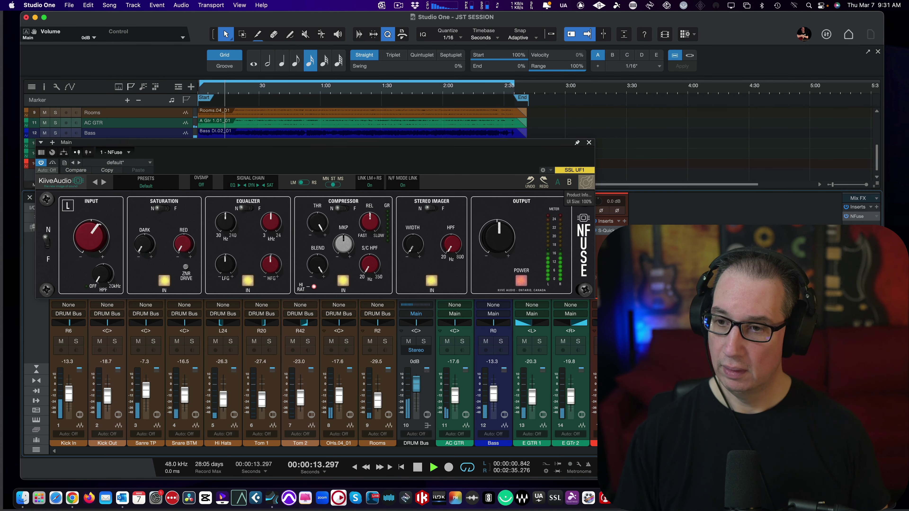
{"action": "left_click_drag", "start_coordinate": [89, 248], "coordinate": [87, 235]}
{"action": "left_click_drag", "start_coordinate": [495, 252], "coordinate": [493, 248]}
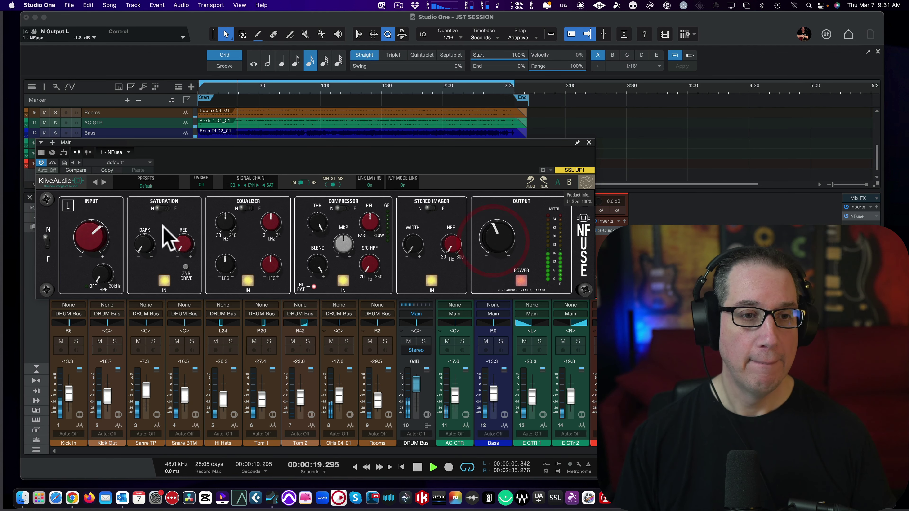
Step: Push the Dark saturation to 10, compare it with the saturation bypassed, and reset Dark to 0
{"action": "left_click_drag", "start_coordinate": [136, 245], "coordinate": [102, 111]}
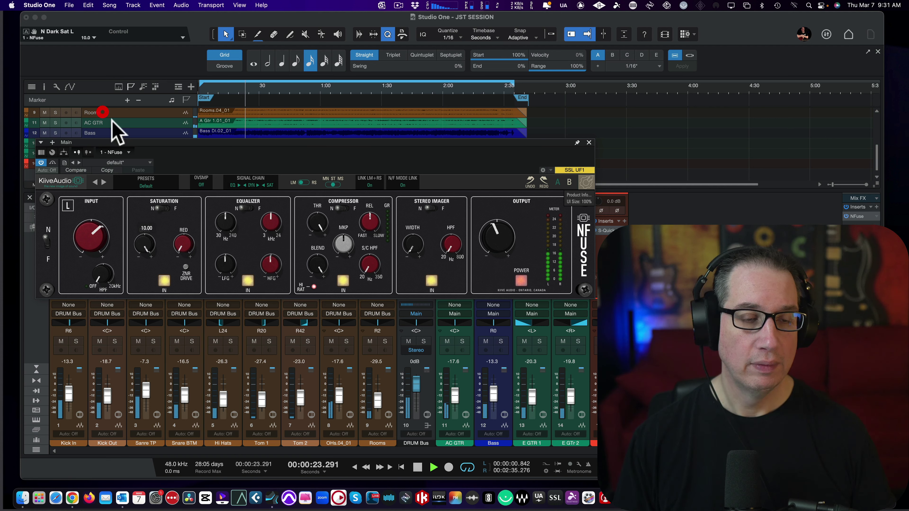
{"action": "left_click", "coordinate": [164, 281]}
{"action": "double_click", "coordinate": [144, 246]}
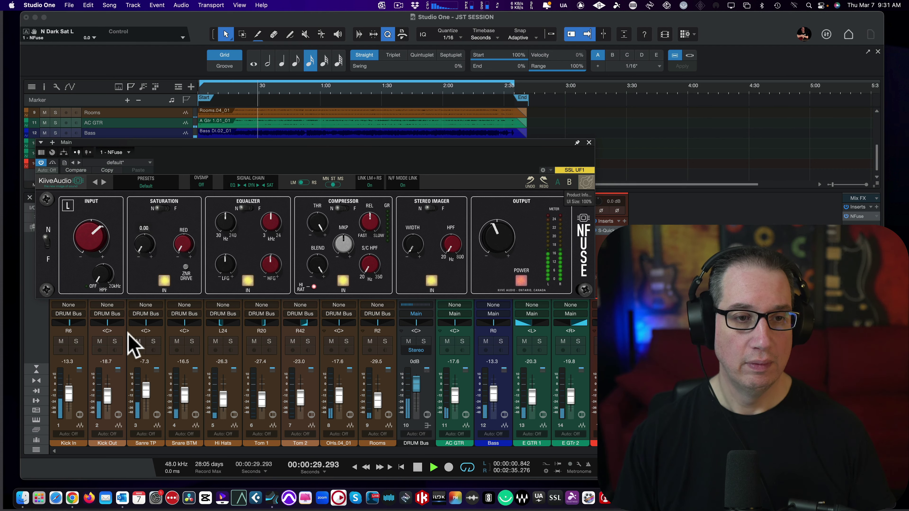
Step: Raise the Red saturation to 6.7 with ZNR Drive engaged, and lower the Sanre TP fader to -10.0 dB
{"action": "left_click_drag", "start_coordinate": [182, 246], "coordinate": [183, 190]}
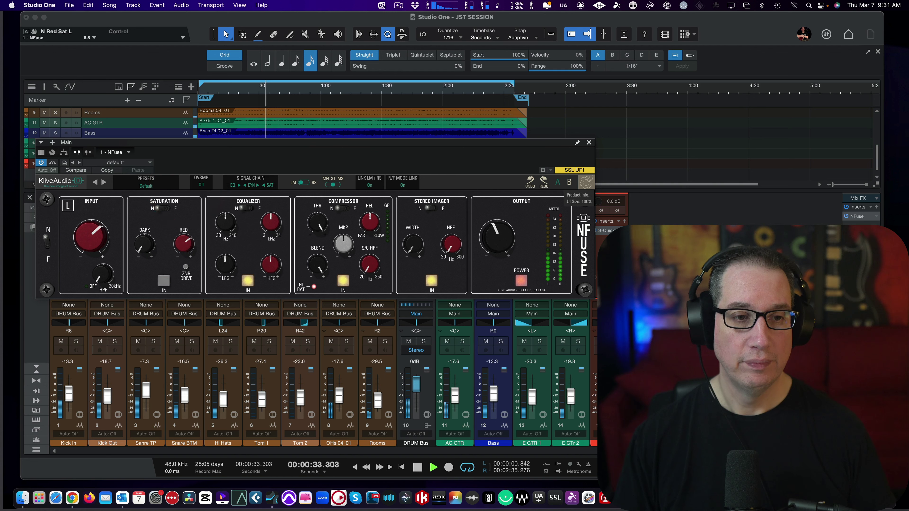
{"action": "left_click", "coordinate": [164, 281]}
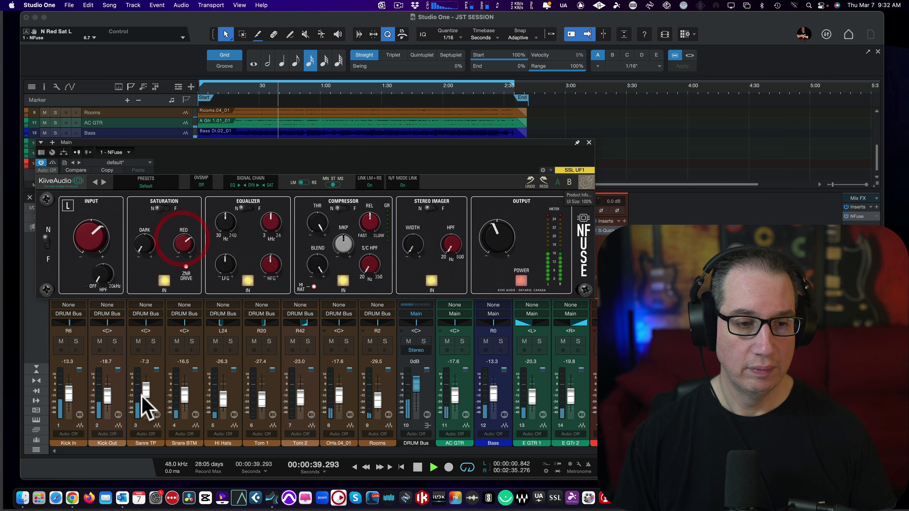
{"action": "left_click_drag", "start_coordinate": [145, 393], "coordinate": [145, 395]}
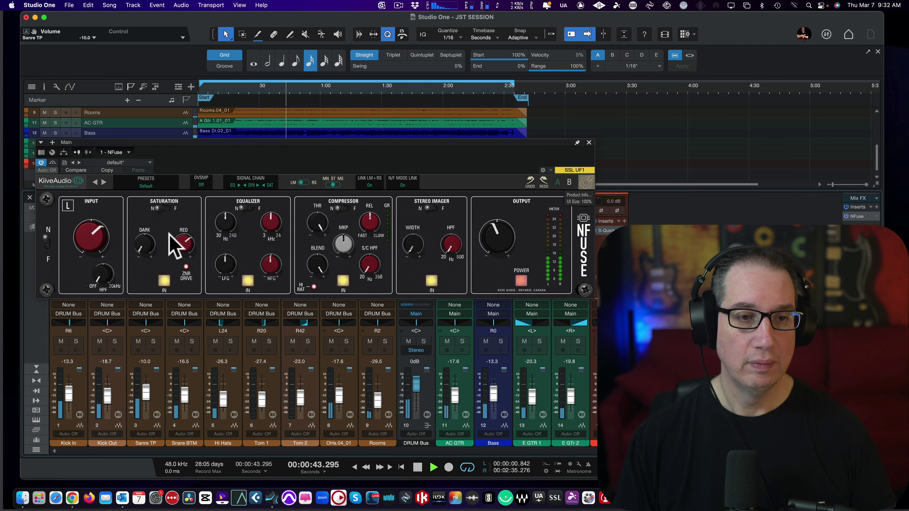
{"action": "left_click", "coordinate": [164, 281]}
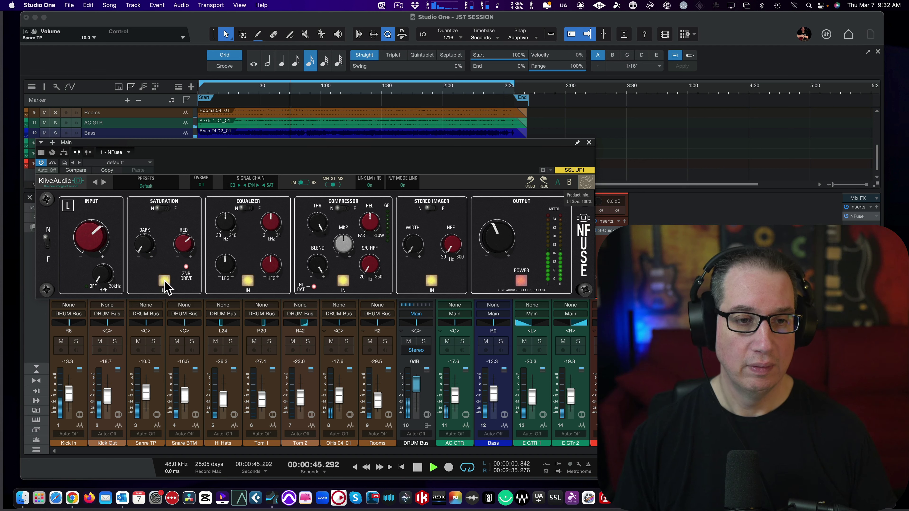
Step: Try the Dark saturation at 3.6, settle it at 2.0, and compare the playing mix with saturation in and bypassed
{"action": "left_click_drag", "start_coordinate": [185, 260], "coordinate": [154, 225]}
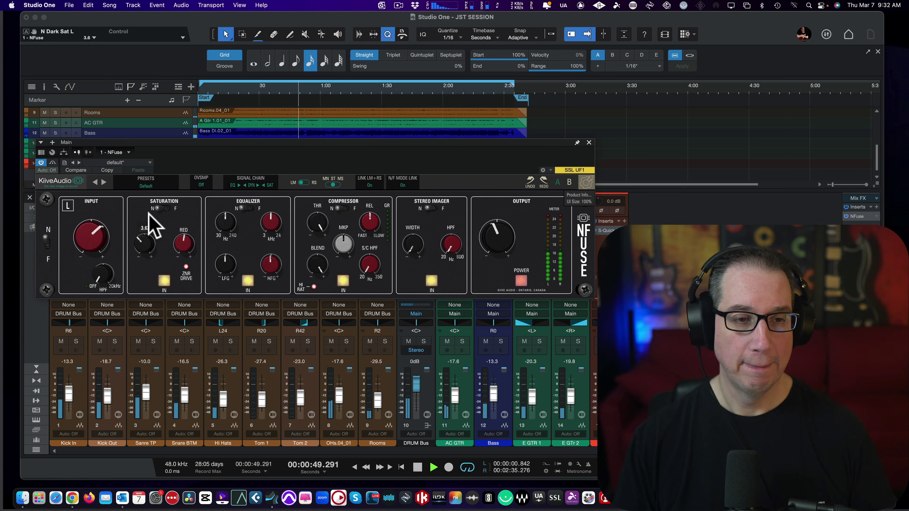
{"action": "left_click", "coordinate": [164, 281]}
{"action": "left_click", "coordinate": [164, 281]}
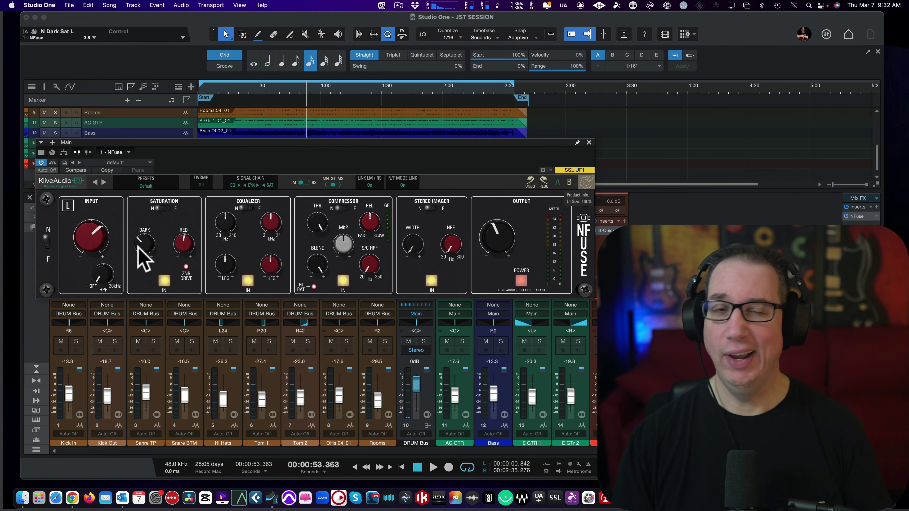
{"action": "left_click_drag", "start_coordinate": [138, 247], "coordinate": [142, 250]}
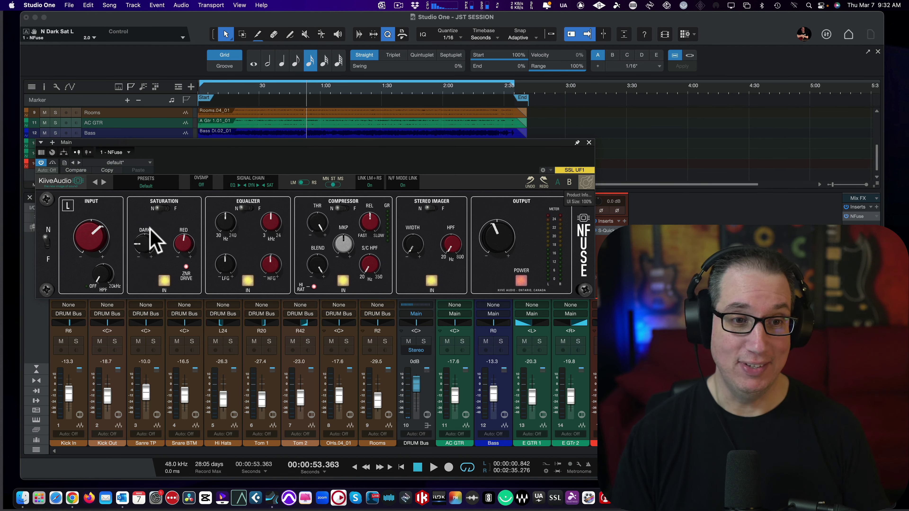
{"action": "key", "text": "space"}
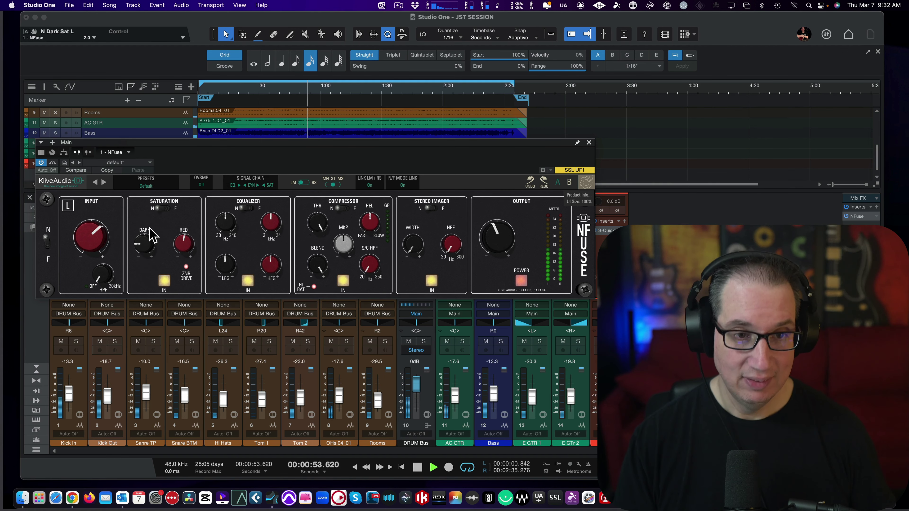
{"action": "left_click", "coordinate": [163, 280]}
{"action": "left_click", "coordinate": [163, 281]}
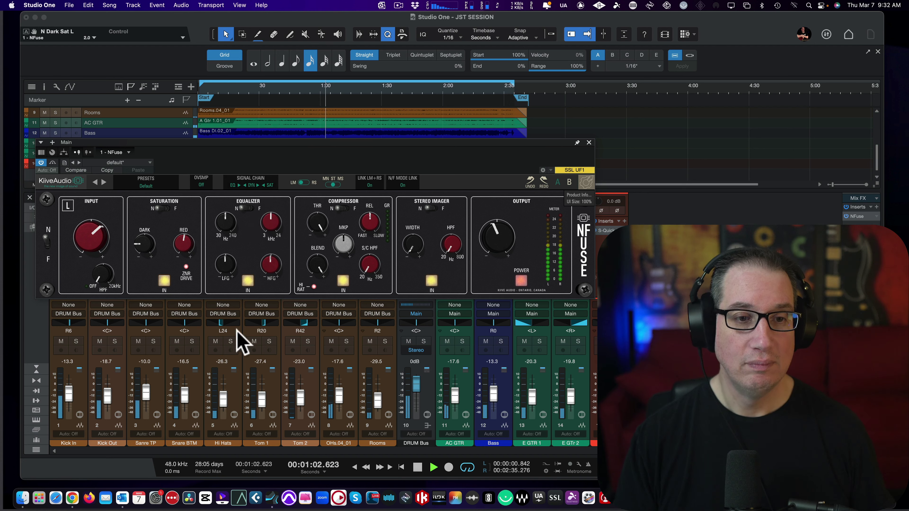
Step: Set the equalizer's low band to 63 Hz and boost its gain during playback
{"action": "left_click", "coordinate": [221, 215]}
{"action": "left_click_drag", "start_coordinate": [221, 211], "coordinate": [224, 255]}
{"action": "left_click", "coordinate": [263, 214]}
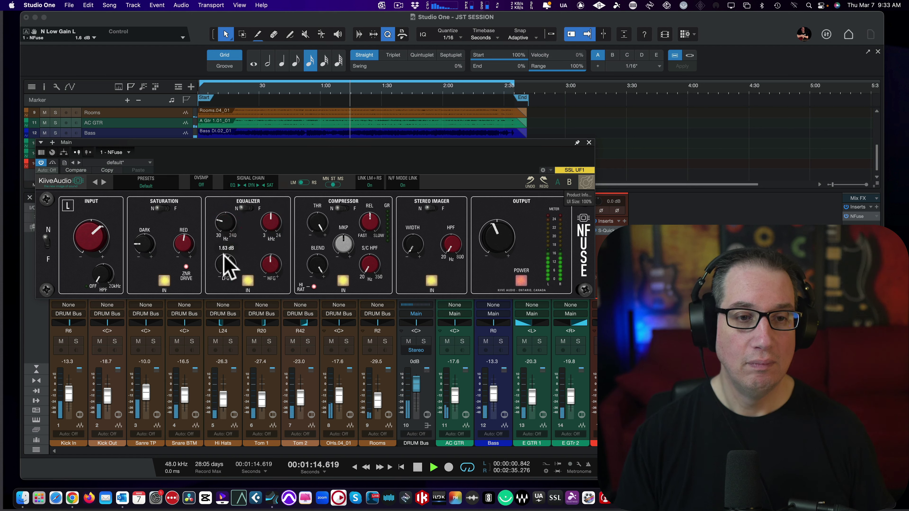
{"action": "left_click_drag", "start_coordinate": [223, 220], "coordinate": [226, 224]}
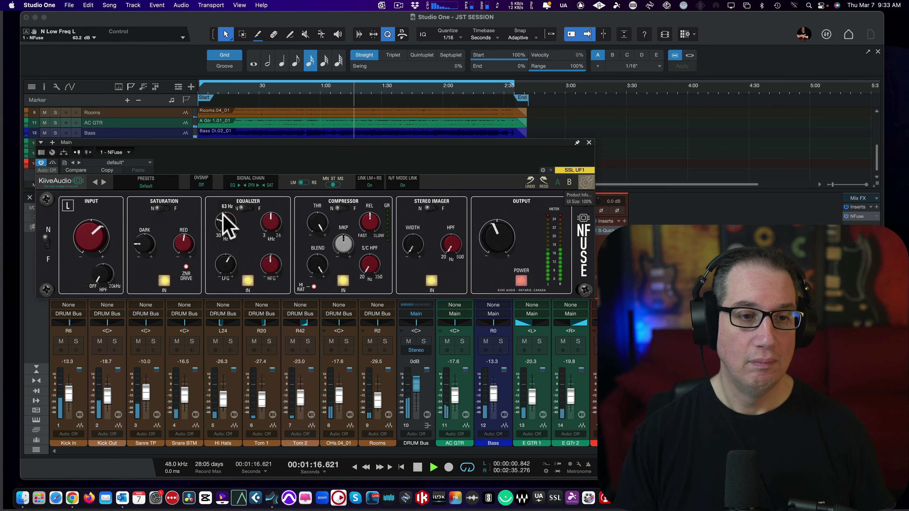
{"action": "left_click_drag", "start_coordinate": [222, 268], "coordinate": [223, 257]}
Step: Boost the equalizer's high band by 2.06 dB at 10.7 kHz, checking the mix against the bypassed equalizer
{"action": "left_click_drag", "start_coordinate": [265, 222], "coordinate": [272, 232]}
{"action": "left_click_drag", "start_coordinate": [273, 273], "coordinate": [274, 276]}
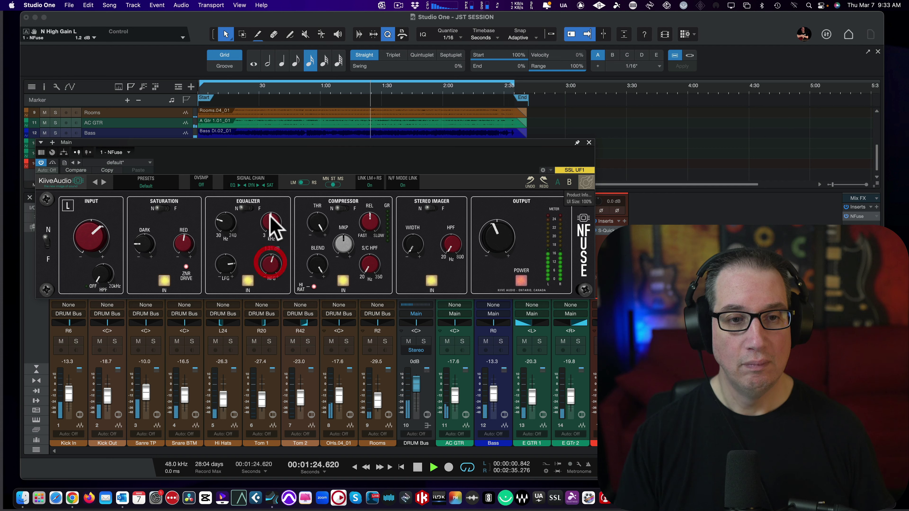
{"action": "left_click_drag", "start_coordinate": [269, 217], "coordinate": [274, 229]}
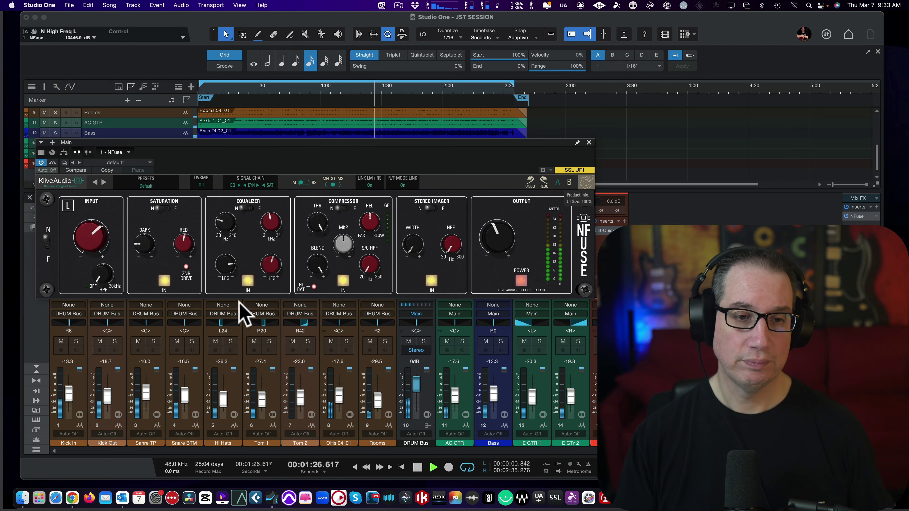
{"action": "left_click", "coordinate": [247, 281]}
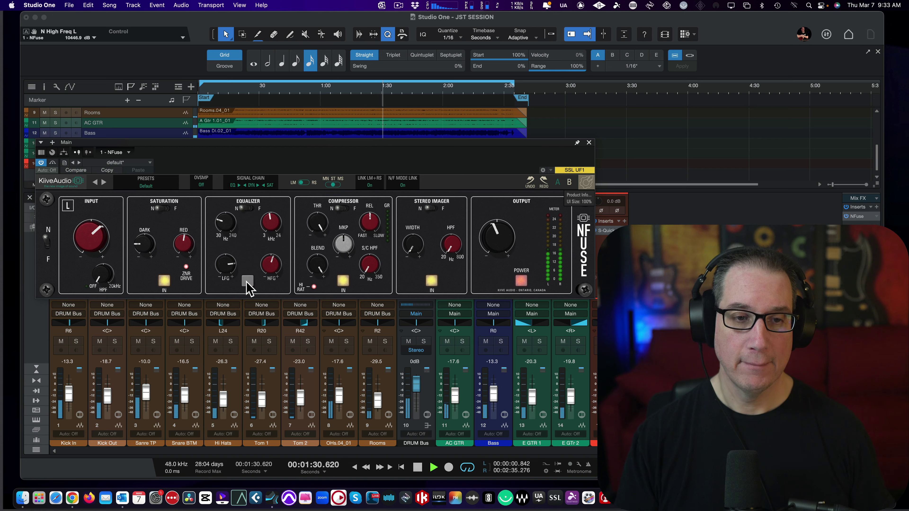
{"action": "left_click", "coordinate": [247, 281]}
{"action": "mouse_move", "coordinate": [270, 258]}
{"action": "left_mouse_down"}
{"action": "mouse_move", "coordinate": [270, 270]}
{"action": "mouse_move", "coordinate": [269, 257]}
{"action": "left_mouse_up"}
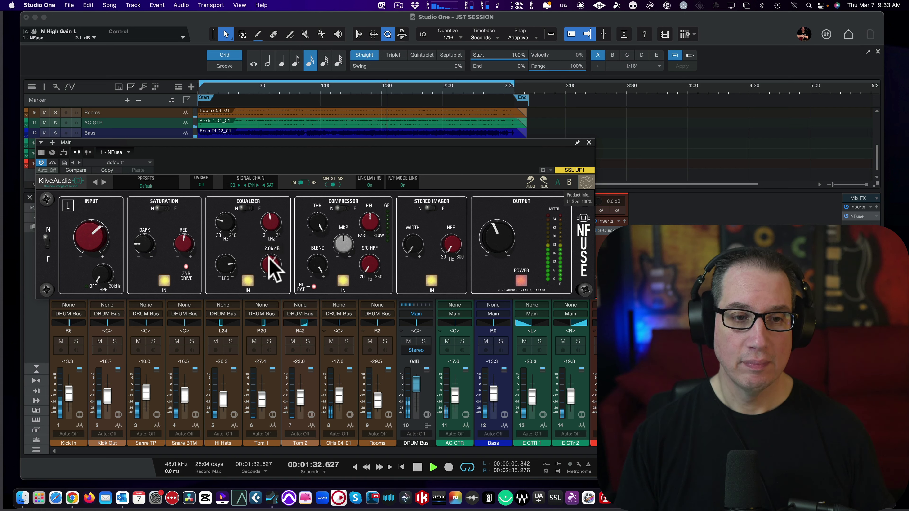
{"action": "mouse_move", "coordinate": [269, 215]}
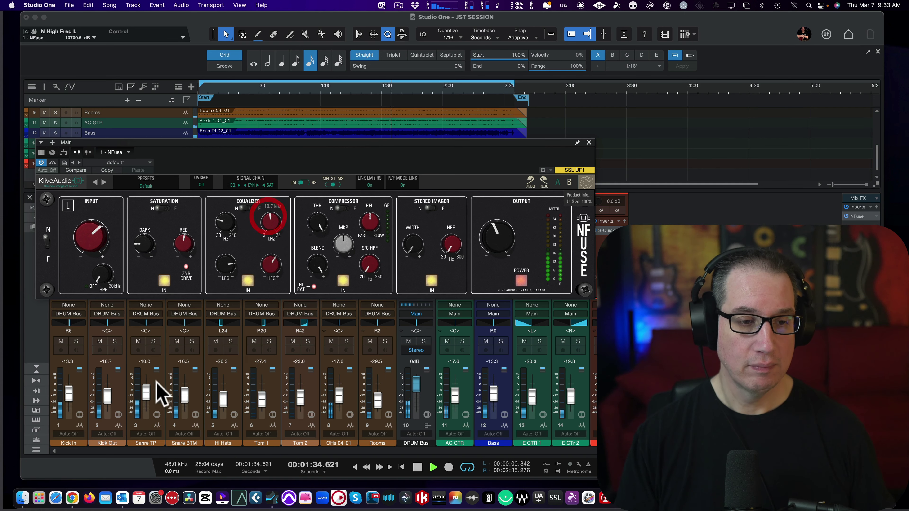
Step: Set the Sanre TP fader to -11.1 dB and the Piano volume to -15.5 dB, and recheck the equalizer against bypass
{"action": "left_click", "coordinate": [146, 394]}
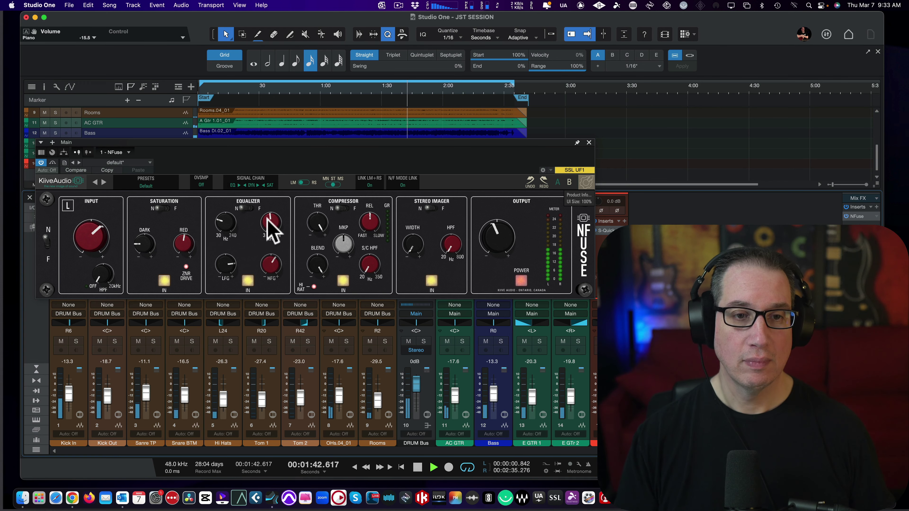
{"action": "left_click", "coordinate": [249, 282]}
{"action": "left_click", "coordinate": [249, 283]}
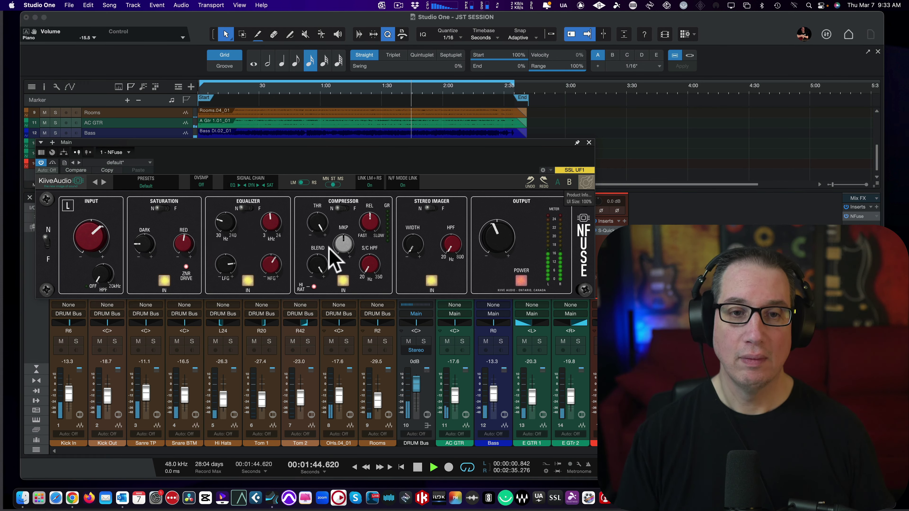
Step: Give the compressor a faster release, a 70 Hz sidechain high-pass filter and a -9.9 dB threshold
{"action": "key", "text": "space"}
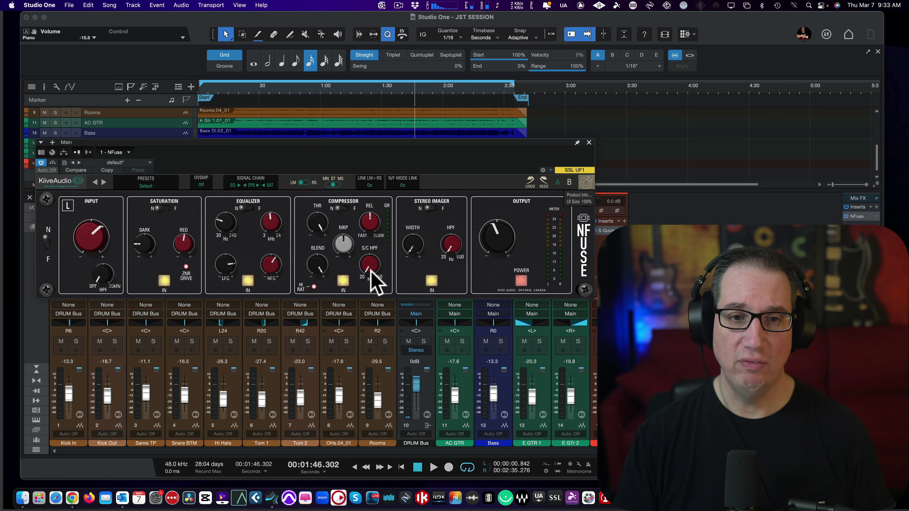
{"action": "mouse_move", "coordinate": [374, 233]}
{"action": "left_mouse_down"}
{"action": "mouse_move", "coordinate": [370, 253]}
{"action": "mouse_move", "coordinate": [363, 240]}
{"action": "mouse_move", "coordinate": [371, 271]}
{"action": "mouse_move", "coordinate": [370, 248]}
{"action": "left_mouse_up"}
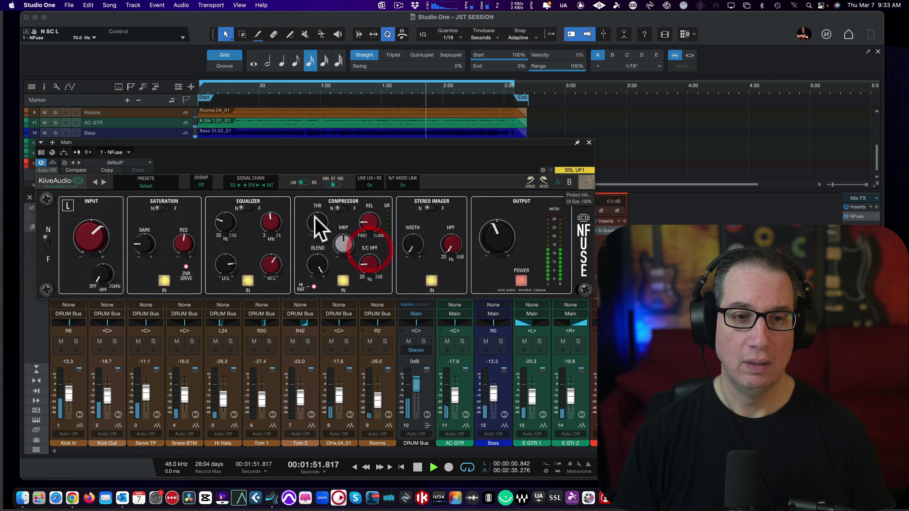
{"action": "left_click_drag", "start_coordinate": [315, 227], "coordinate": [311, 253]}
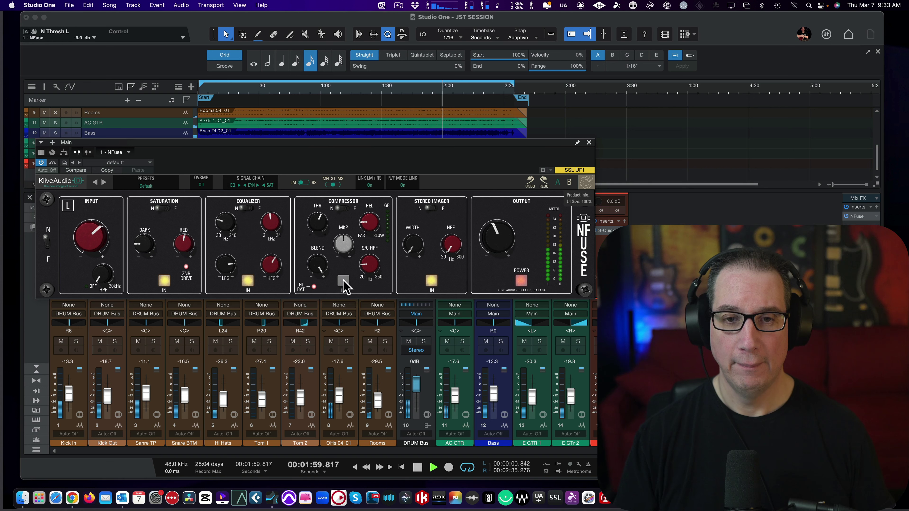
Step: Turn off the compressor's high ratio and lower its threshold to -19.8 dB, comparing against bypass and the high ratio setting
{"action": "left_click", "coordinate": [313, 287]}
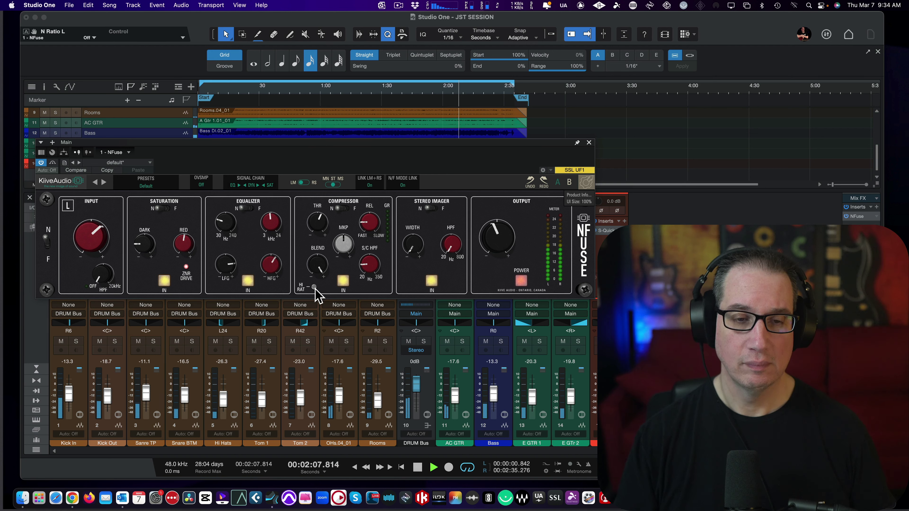
{"action": "left_click_drag", "start_coordinate": [320, 220], "coordinate": [315, 253]}
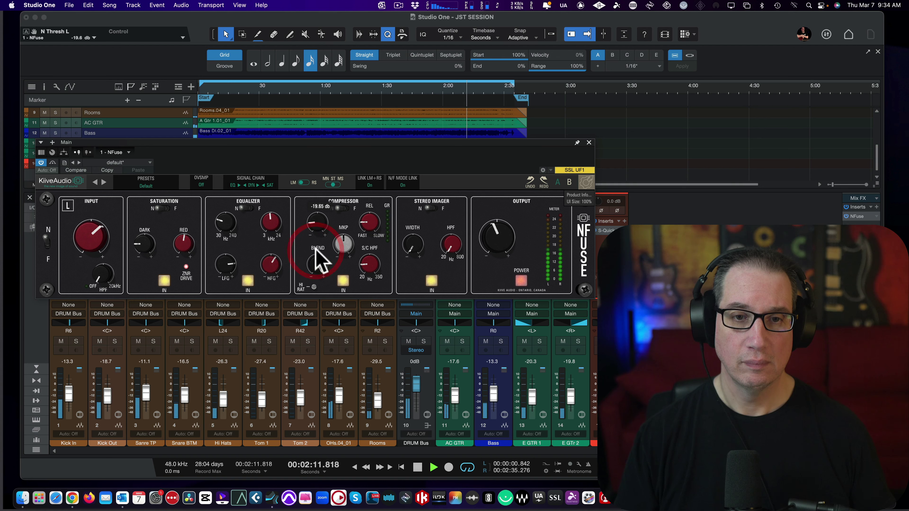
{"action": "left_click", "coordinate": [313, 260]}
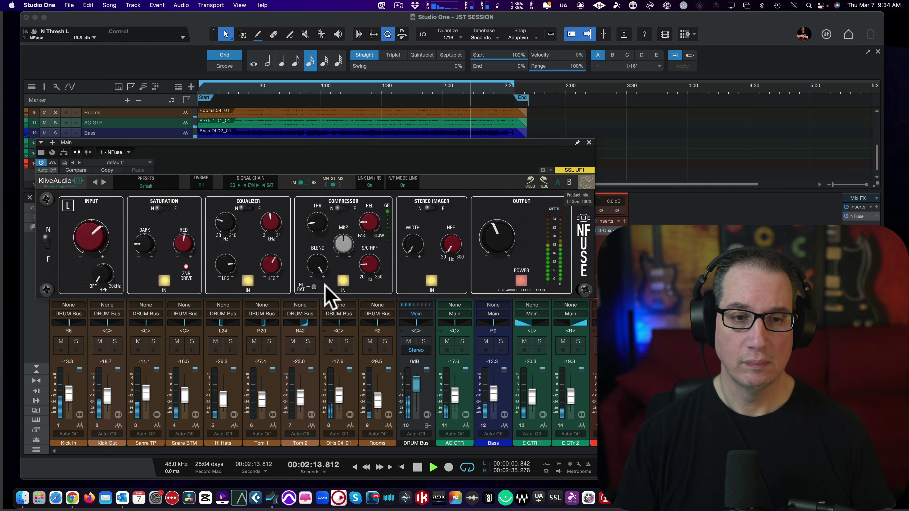
{"action": "left_click", "coordinate": [343, 281]}
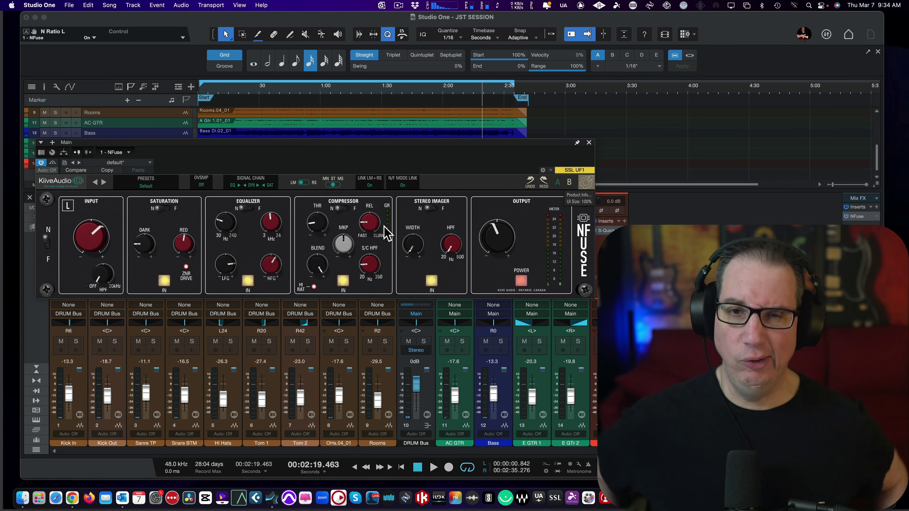
{"action": "left_click", "coordinate": [313, 287]}
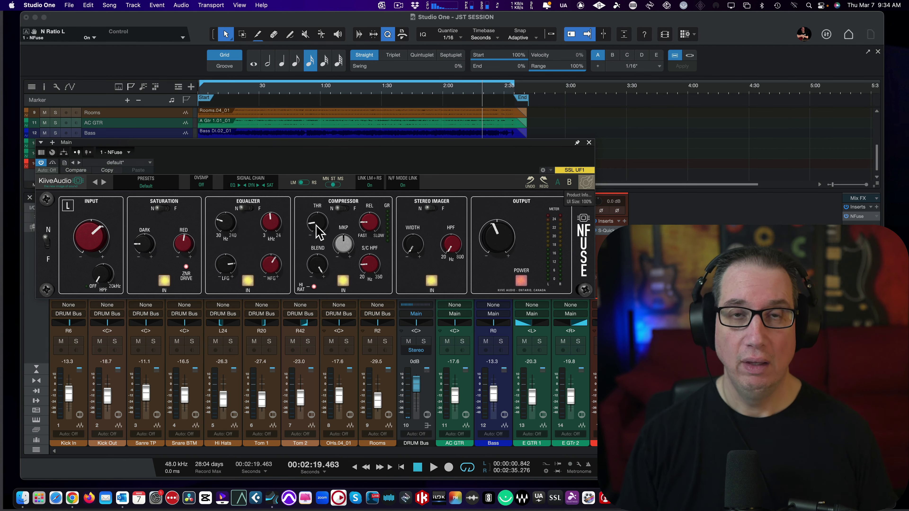
{"action": "key", "text": "space"}
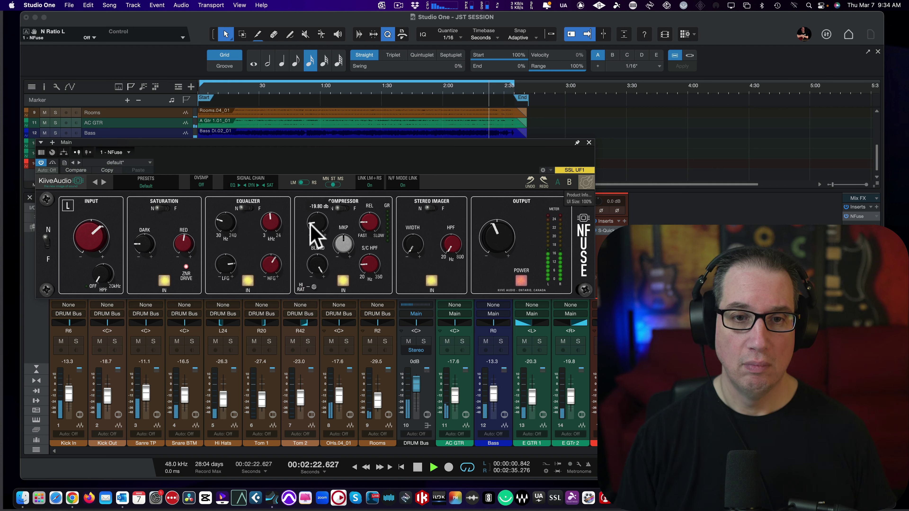
Step: Lower the compressor's threshold to -21.0 dB and compare it against the bypassed compressor
{"action": "left_click_drag", "start_coordinate": [312, 215], "coordinate": [309, 226]}
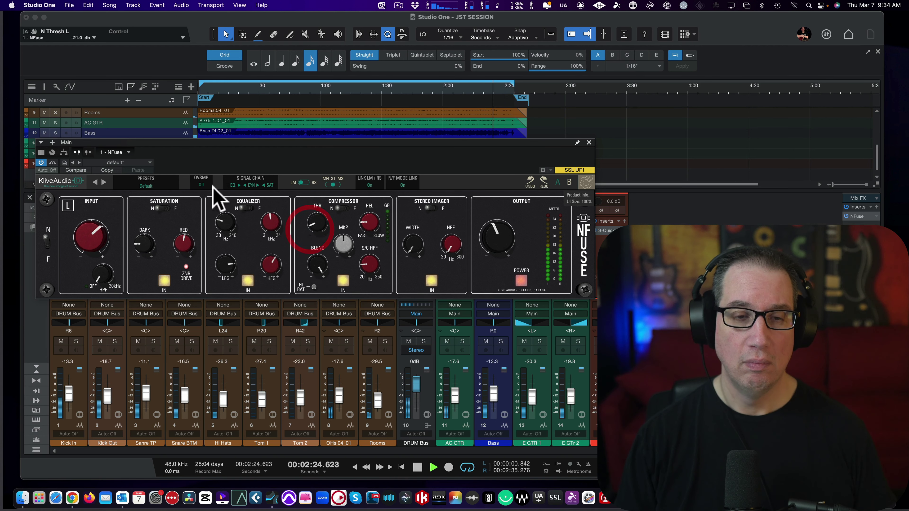
{"action": "left_click", "coordinate": [343, 279]}
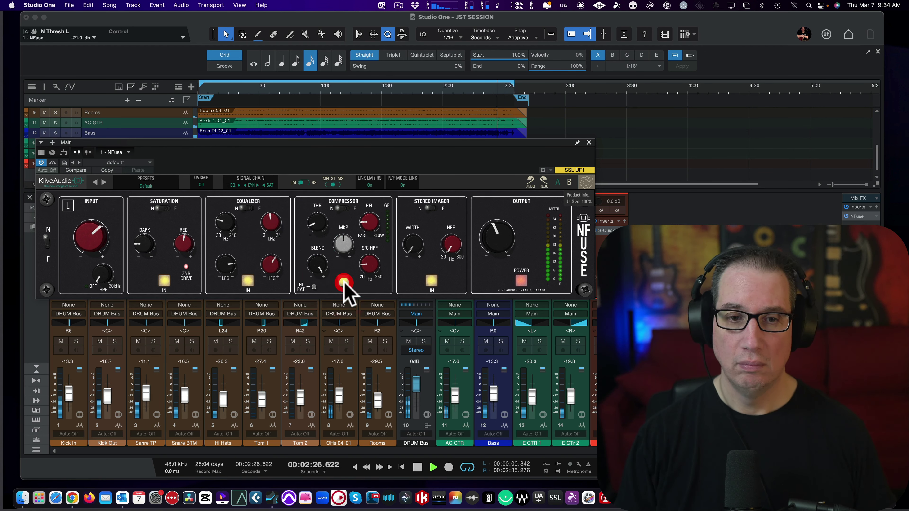
{"action": "left_click", "coordinate": [343, 283]}
Step: Replay from near the song's start, set the stereo imager's width to 7.5 and raise its high-pass filter, comparing against the bypassed imager
{"action": "left_click", "coordinate": [215, 92]}
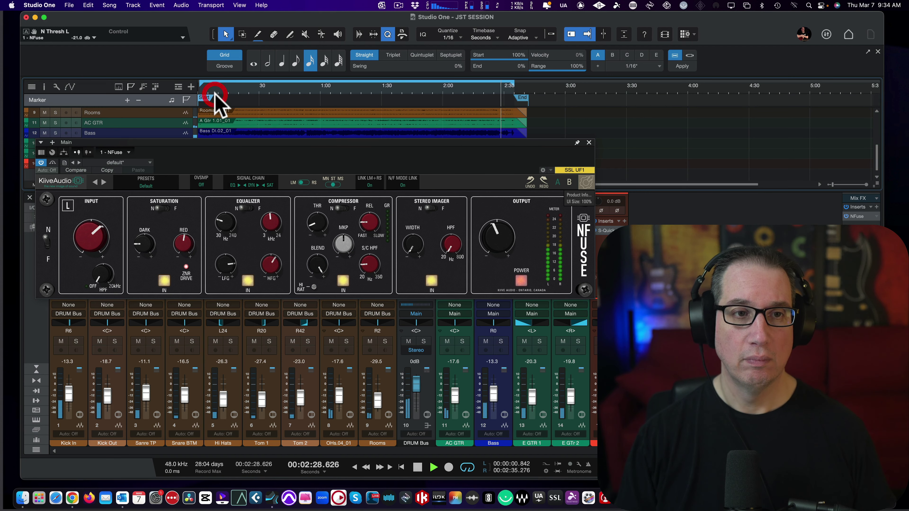
{"action": "left_click", "coordinate": [216, 91]}
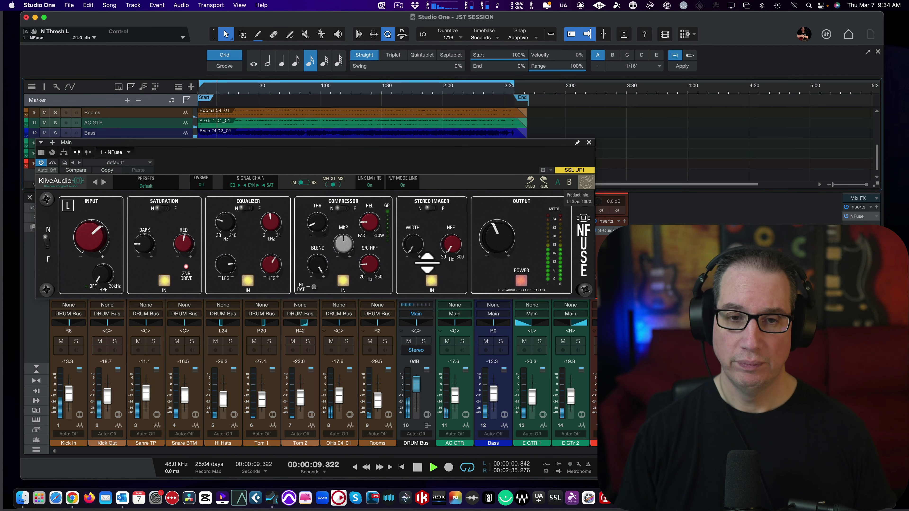
{"action": "left_click_drag", "start_coordinate": [412, 244], "coordinate": [412, 188]}
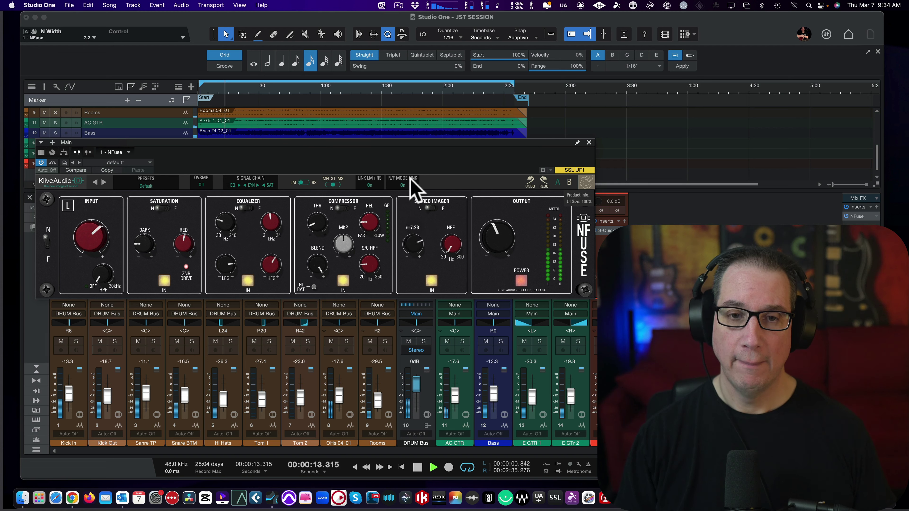
{"action": "mouse_move", "coordinate": [449, 254]}
{"action": "left_mouse_down"}
{"action": "mouse_move", "coordinate": [445, 219]}
{"action": "mouse_move", "coordinate": [433, 209]}
{"action": "mouse_move", "coordinate": [448, 252]}
{"action": "left_mouse_up"}
{"action": "left_click_drag", "start_coordinate": [411, 243], "coordinate": [416, 249]}
{"action": "left_click", "coordinate": [432, 281]}
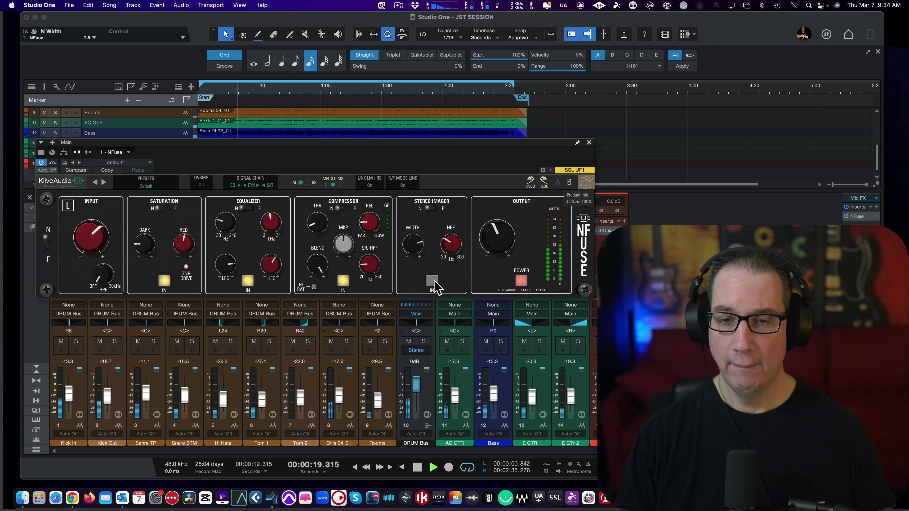
Step: Lower the processor's output to -3.9 dB, compare the full chain against bypass, and stop playback
{"action": "left_click", "coordinate": [522, 281]}
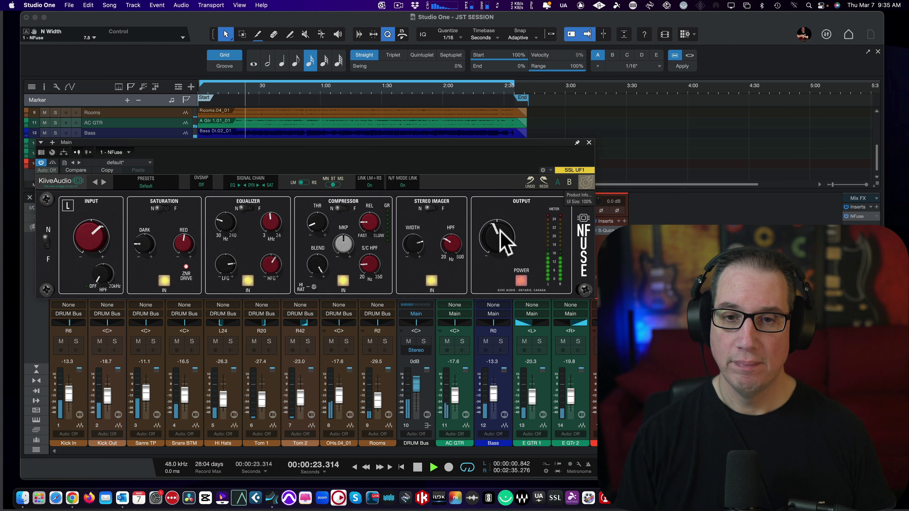
{"action": "left_click_drag", "start_coordinate": [499, 235], "coordinate": [505, 247]}
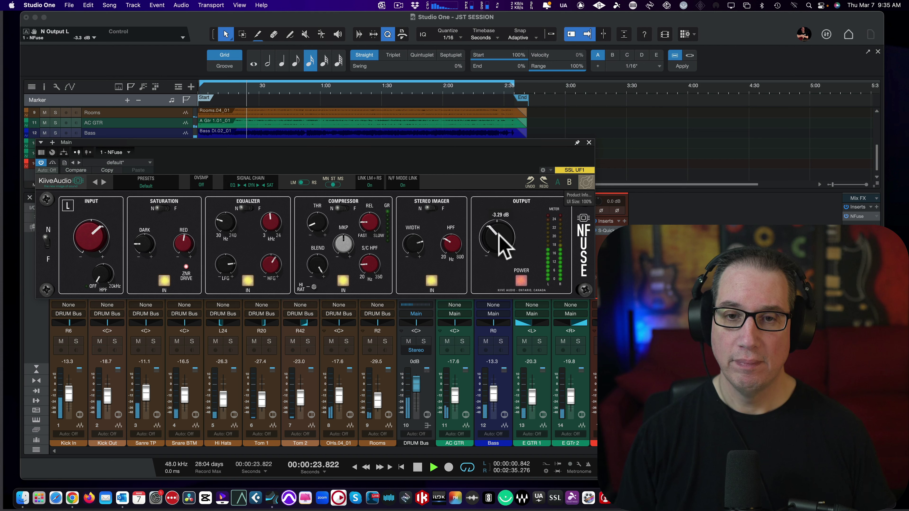
{"action": "left_click", "coordinate": [521, 281]}
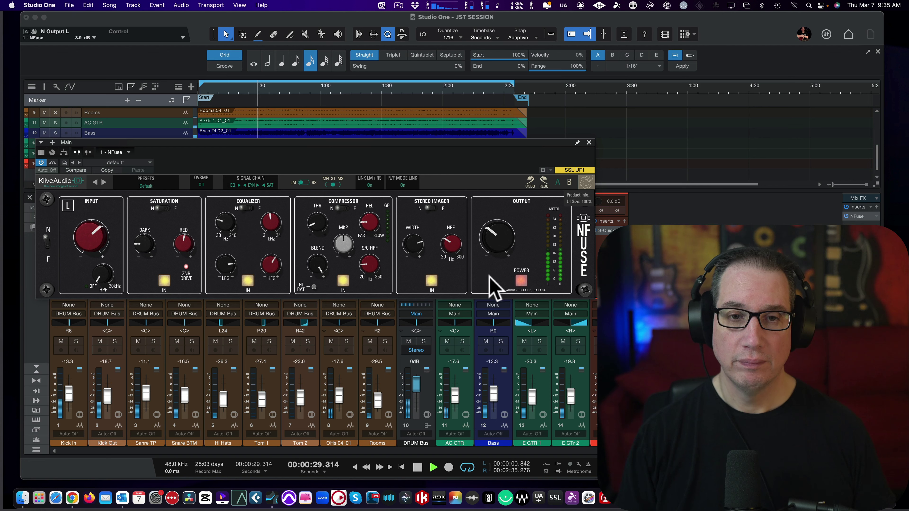
{"action": "left_click", "coordinate": [521, 282]}
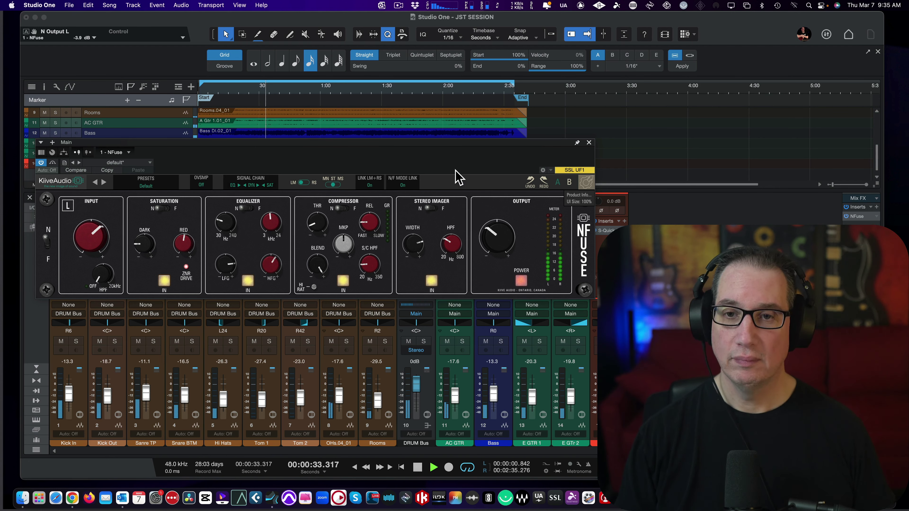
{"action": "key", "text": "super+s"}
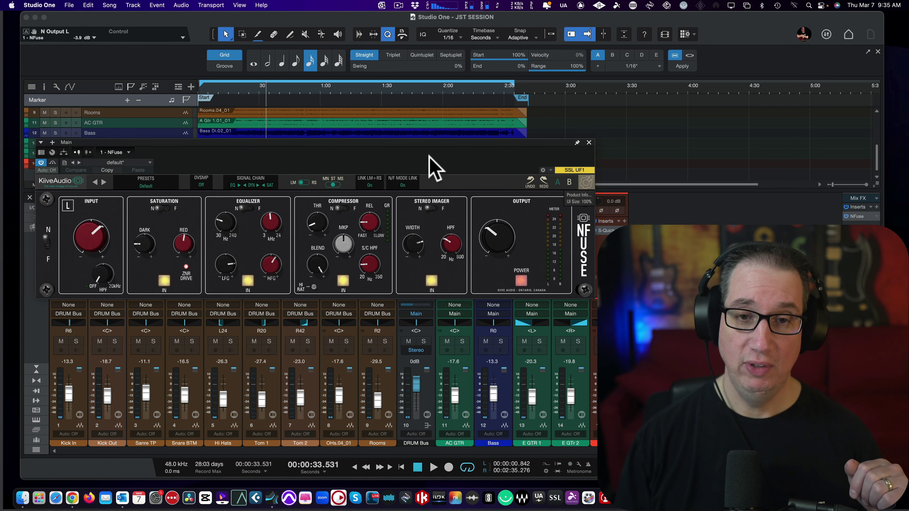
{"action": "left_click_drag", "start_coordinate": [426, 143], "coordinate": [430, 147]}
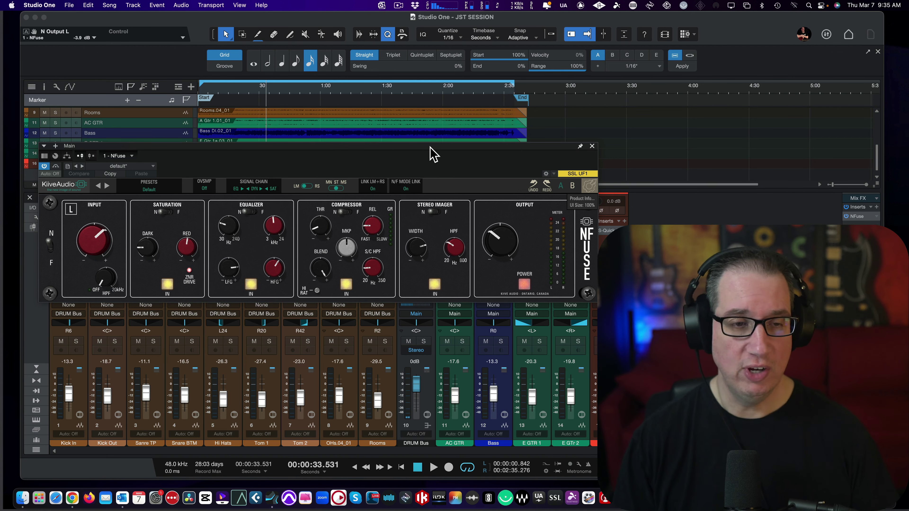
{"action": "left_click_drag", "start_coordinate": [400, 147], "coordinate": [402, 145]}
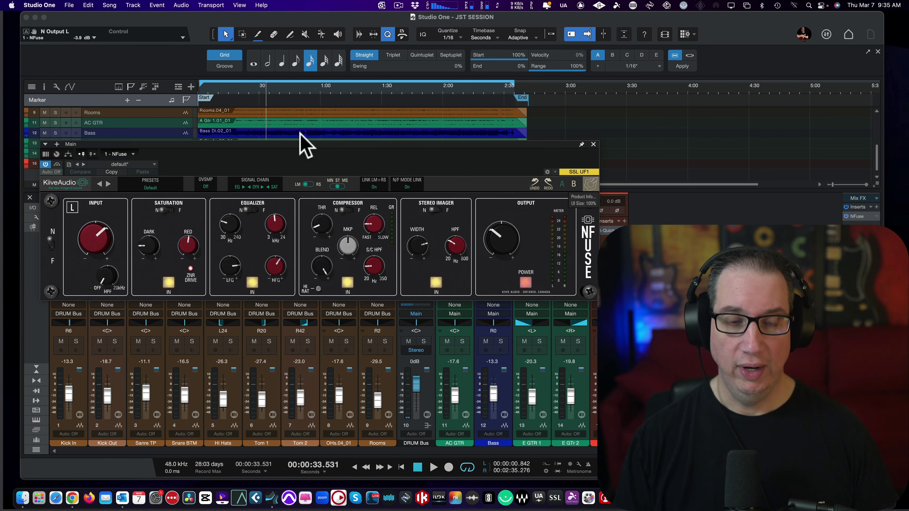
{"action": "left_click_drag", "start_coordinate": [287, 145], "coordinate": [290, 138]}
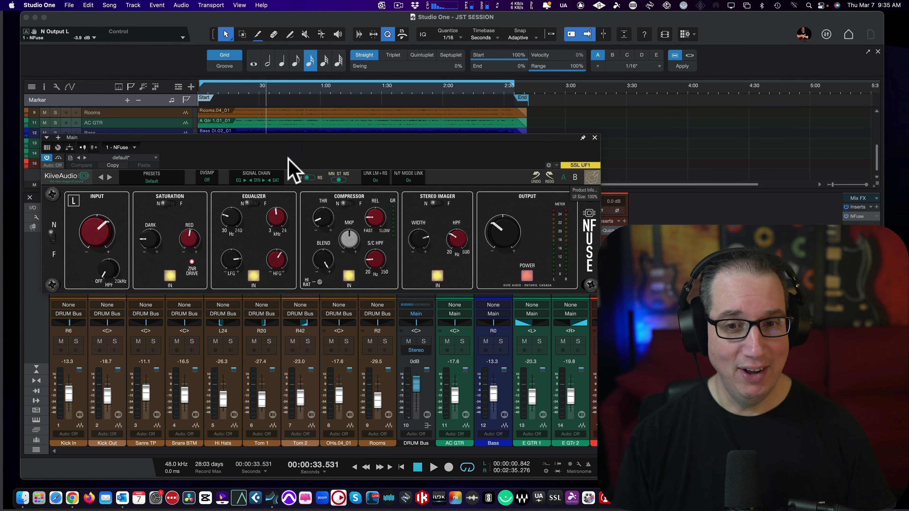
Step: Resume playback, lower the output to -5.9 dB and check the level against the bypassed processor
{"action": "key", "text": "space"}
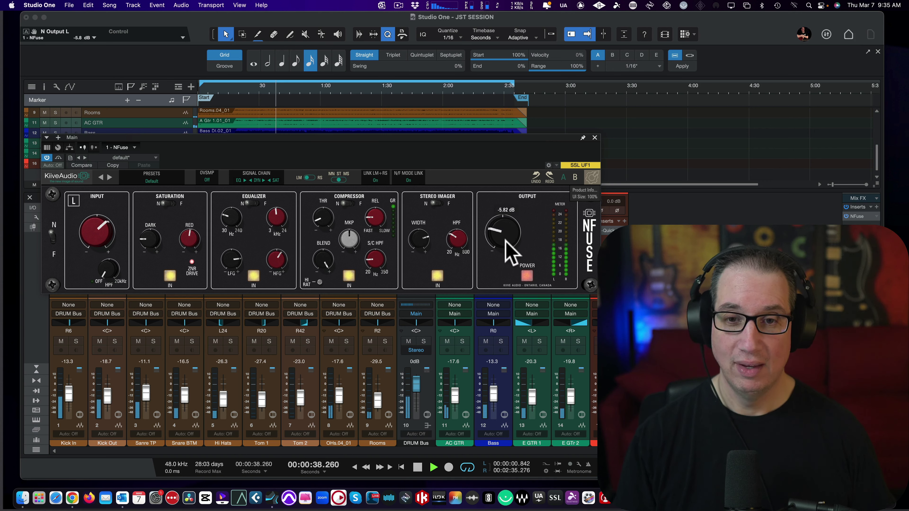
{"action": "left_click", "coordinate": [527, 277]}
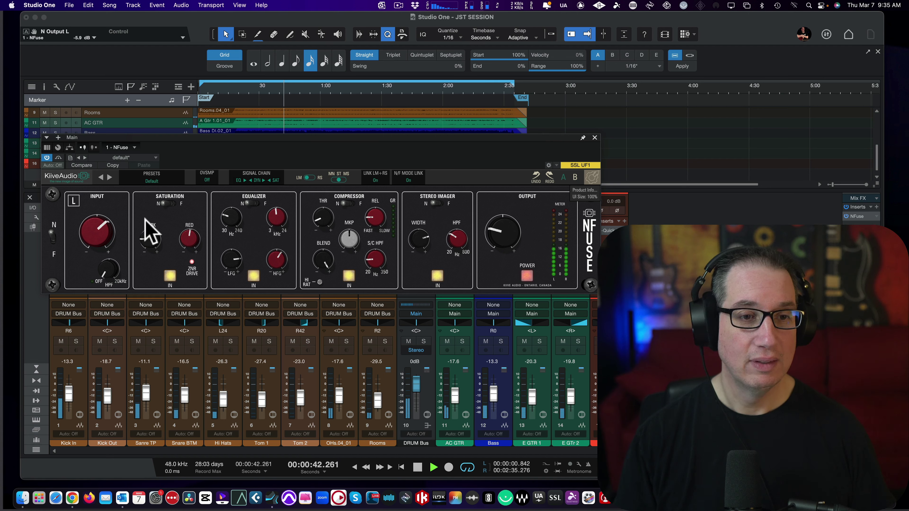
Step: Raise the red saturation, turn off ZNR Drive and set the dark saturation to 3.4
{"action": "left_click", "coordinate": [190, 237]}
{"action": "left_click", "coordinate": [192, 261]}
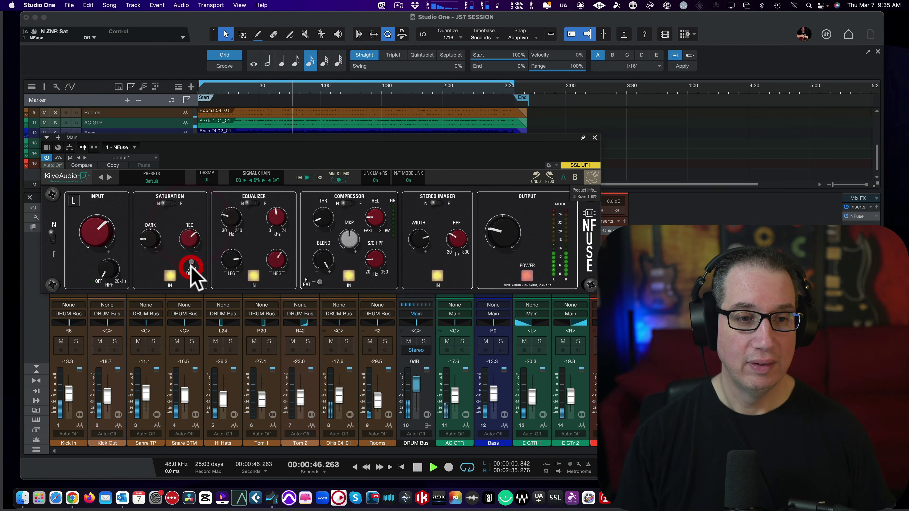
{"action": "left_click_drag", "start_coordinate": [145, 231], "coordinate": [158, 237]}
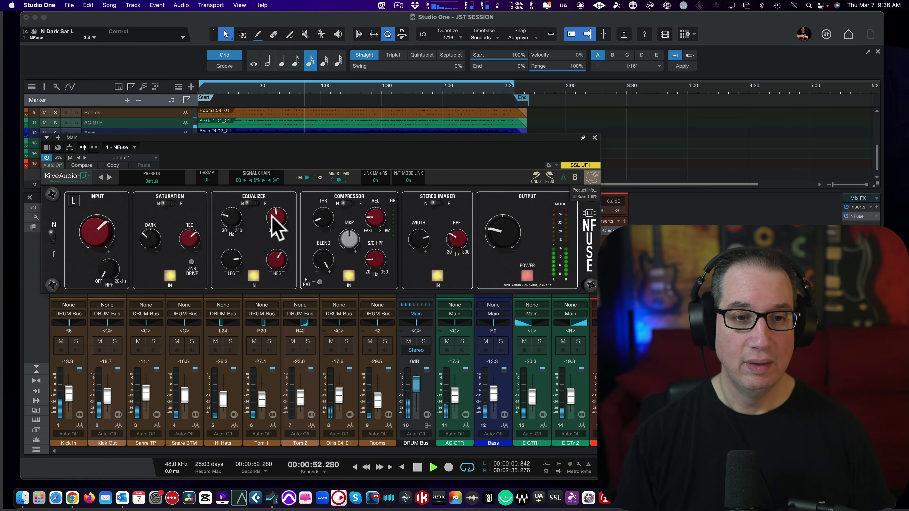
Step: Set the equalizer's high frequency to 8.9 kHz with more gain and its low gain to 5.7 dB, comparing against bypass
{"action": "mouse_move", "coordinate": [272, 219]}
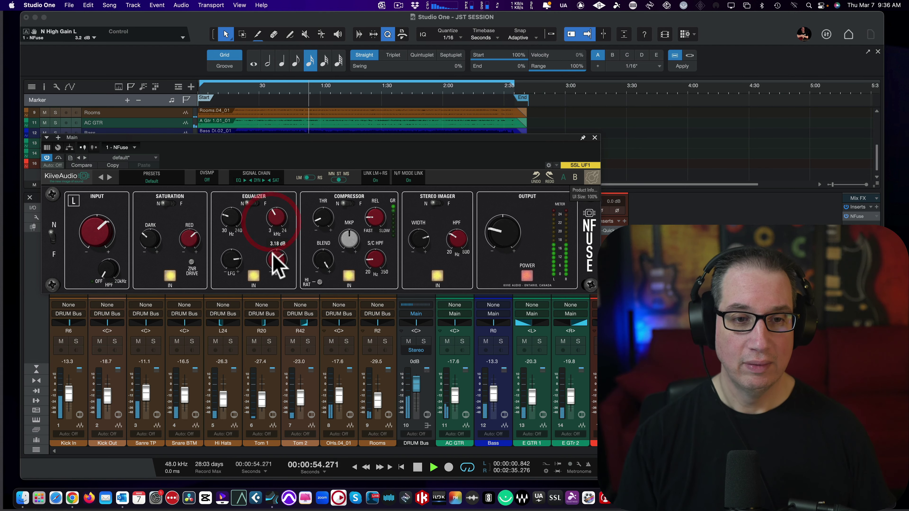
{"action": "left_click_drag", "start_coordinate": [274, 252], "coordinate": [276, 234]}
{"action": "mouse_move", "coordinate": [276, 229]}
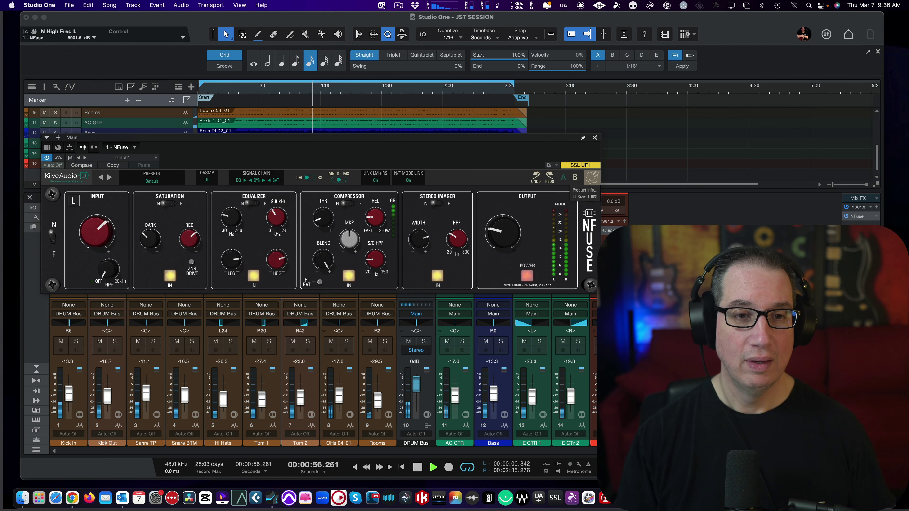
{"action": "mouse_move", "coordinate": [236, 224]}
{"action": "left_click_drag", "start_coordinate": [236, 224], "coordinate": [233, 261]}
{"action": "mouse_move", "coordinate": [231, 258]}
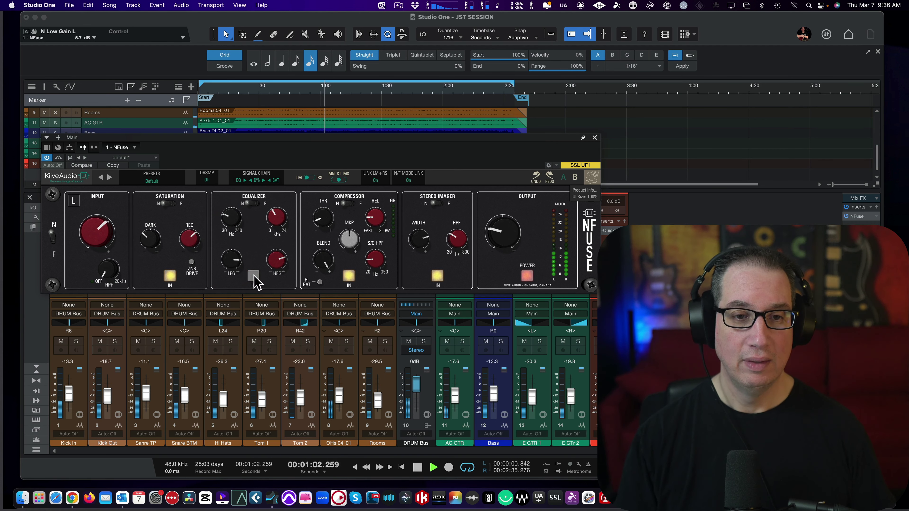
{"action": "left_click", "coordinate": [254, 276]}
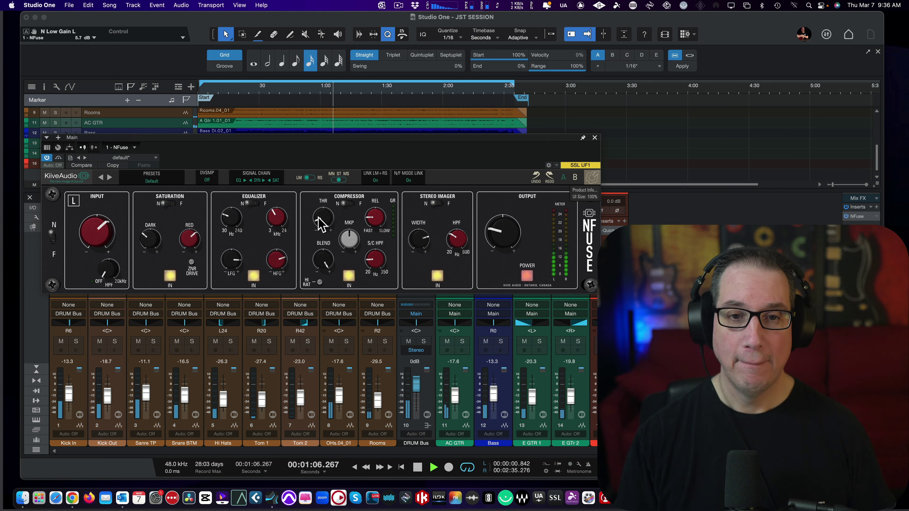
Step: Try parallel compression with a very low threshold and the compressor's blend reduced to 68%
{"action": "left_click_drag", "start_coordinate": [321, 225], "coordinate": [317, 282]}
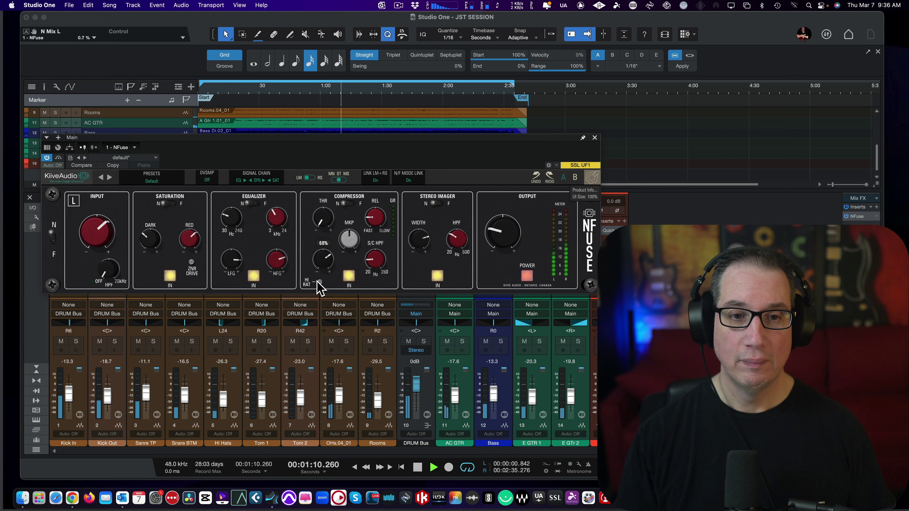
{"action": "key", "text": "space"}
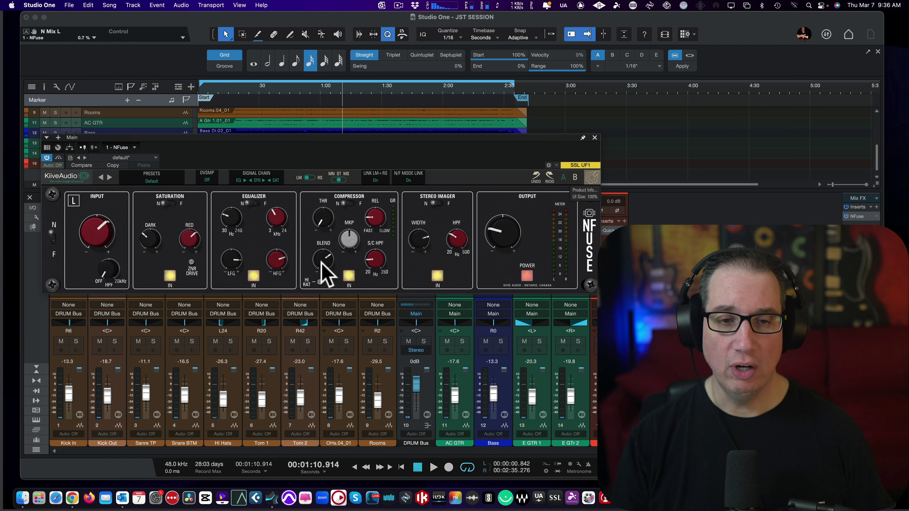
{"action": "key", "text": "space"}
{"action": "left_click_drag", "start_coordinate": [328, 266], "coordinate": [327, 277]}
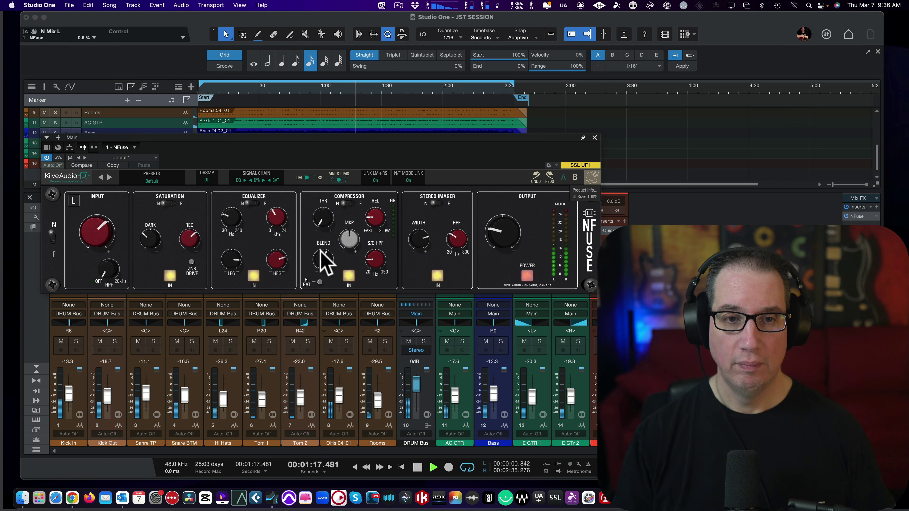
Step: Return the compressor to full blend, readjust its threshold and set the makeup gain to 1.7 dB
{"action": "left_click", "coordinate": [331, 179]}
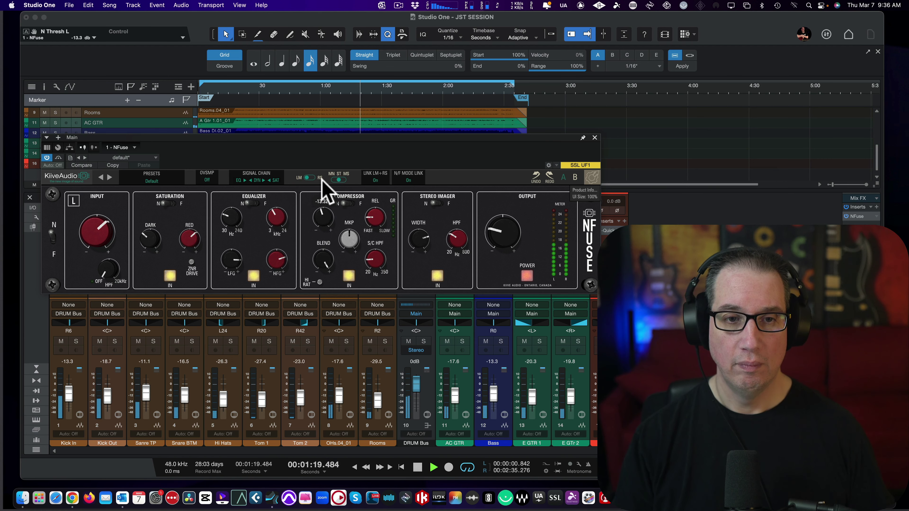
{"action": "left_click_drag", "start_coordinate": [321, 185], "coordinate": [319, 198]}
{"action": "left_click_drag", "start_coordinate": [349, 237], "coordinate": [351, 238]}
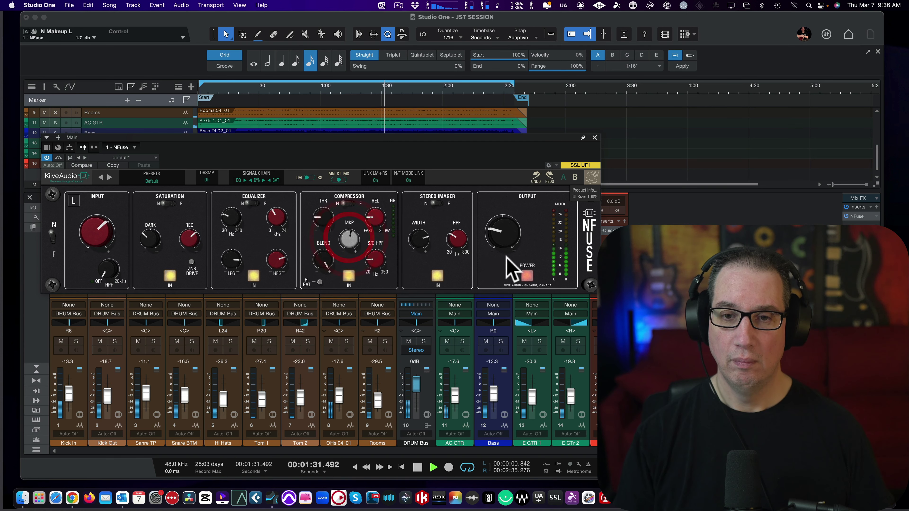
Step: Compare the stereo imager and the whole processor against bypass, and lower the output to -7.4 dB
{"action": "left_click", "coordinate": [437, 276]}
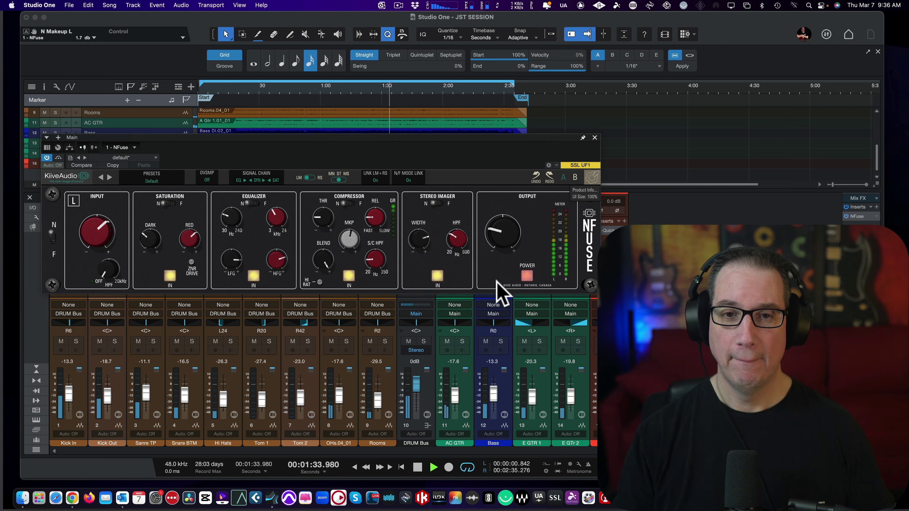
{"action": "left_click", "coordinate": [527, 277]}
{"action": "left_click_drag", "start_coordinate": [501, 250], "coordinate": [496, 244]}
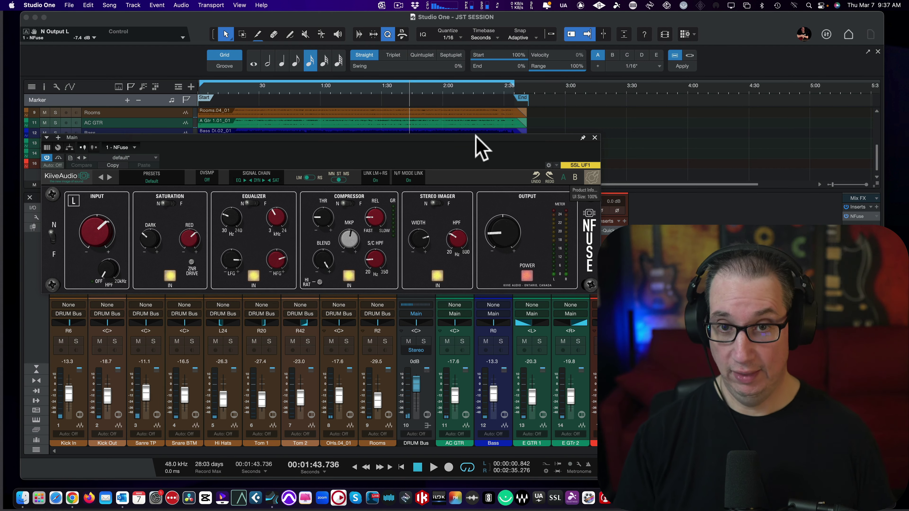
{"action": "left_click_drag", "start_coordinate": [474, 136], "coordinate": [474, 133]}
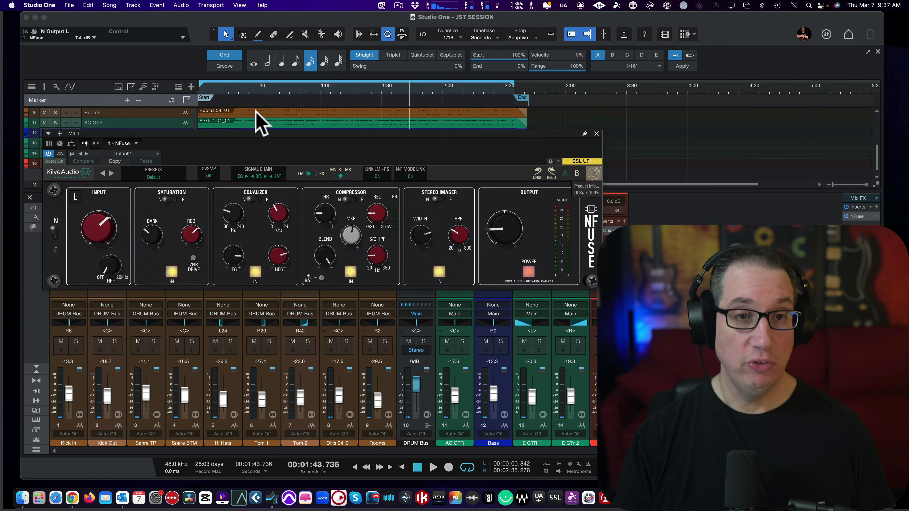
{"action": "left_click_drag", "start_coordinate": [260, 133], "coordinate": [261, 131]}
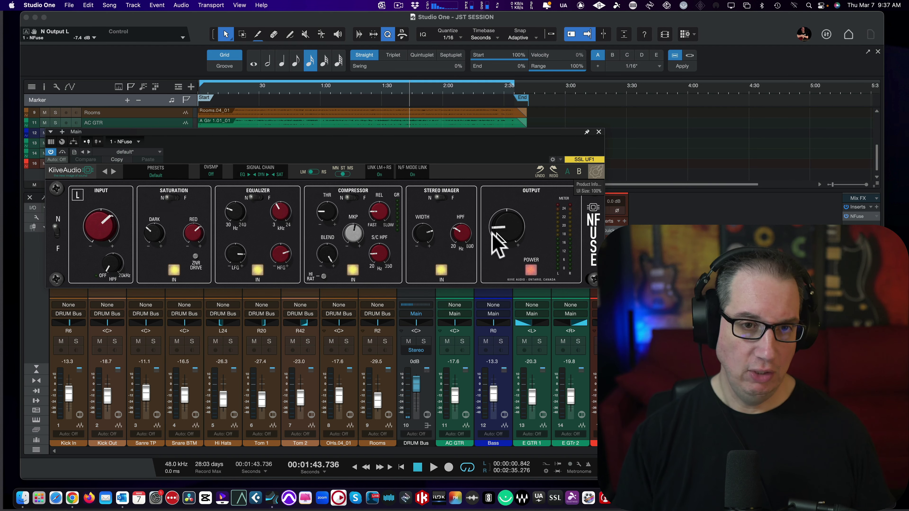
Step: View the whole processor in F mode, return it to N, and switch only the saturation and compressor sections to F
{"action": "left_click", "coordinate": [56, 237]}
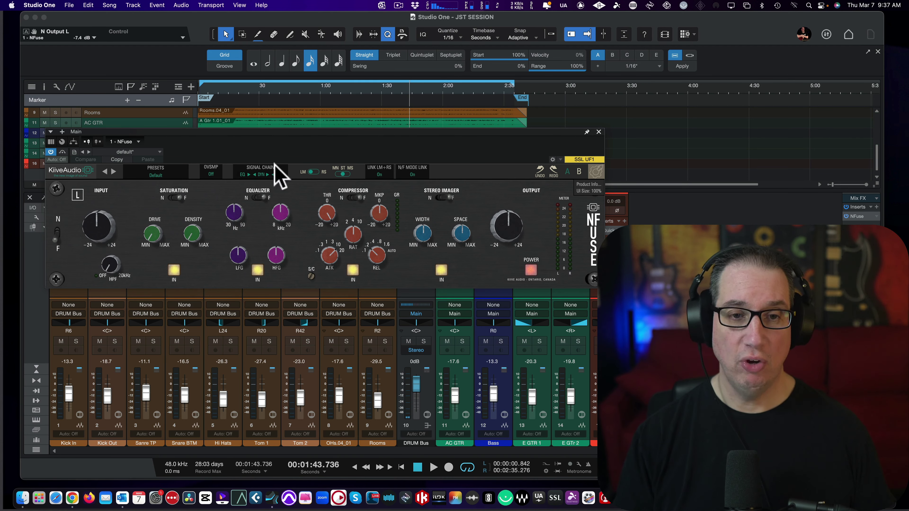
{"action": "left_click", "coordinate": [57, 235]}
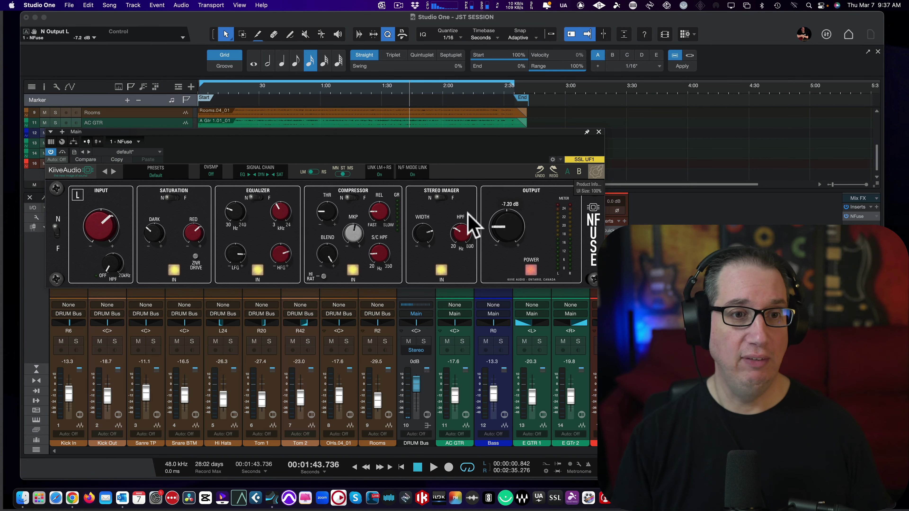
{"action": "left_click", "coordinate": [176, 198]}
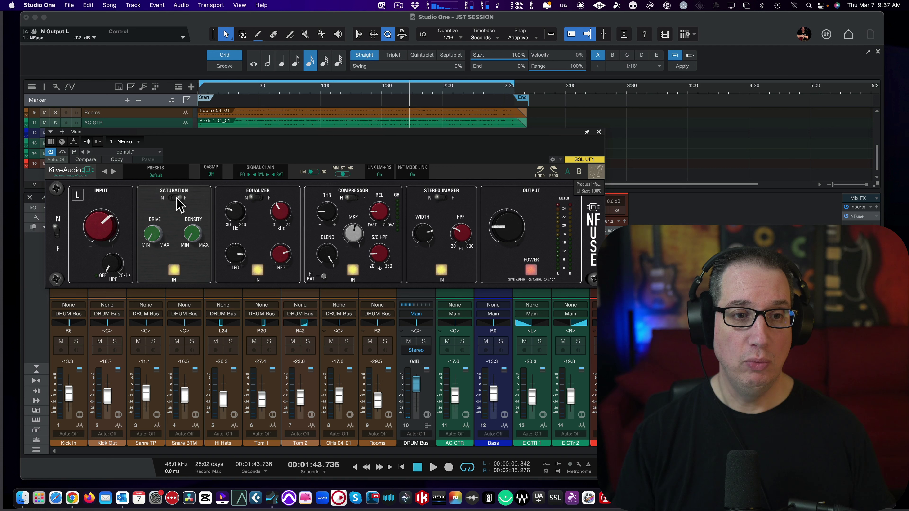
{"action": "left_click", "coordinate": [354, 198]}
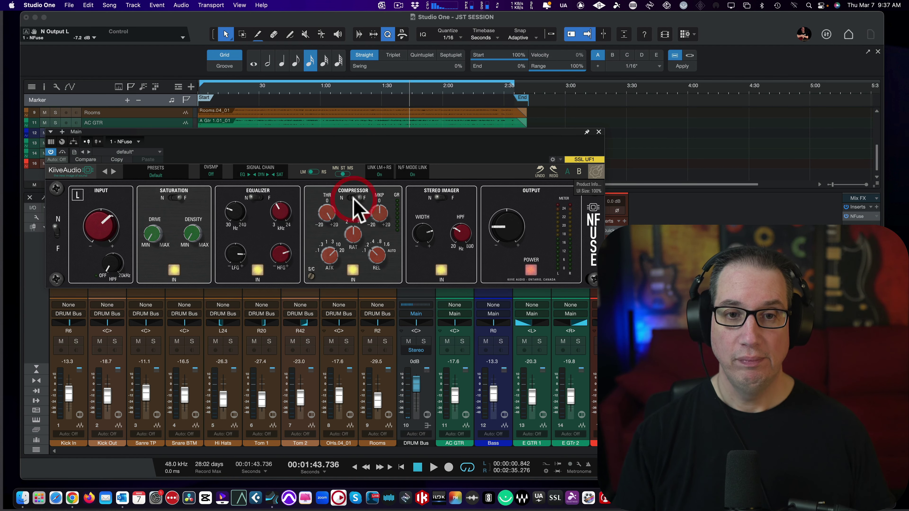
Step: Return the compressor and saturation sections to N mode, then bypass the main bus NFuse and close its window
{"action": "left_click", "coordinate": [353, 198]}
{"action": "left_click", "coordinate": [171, 198]}
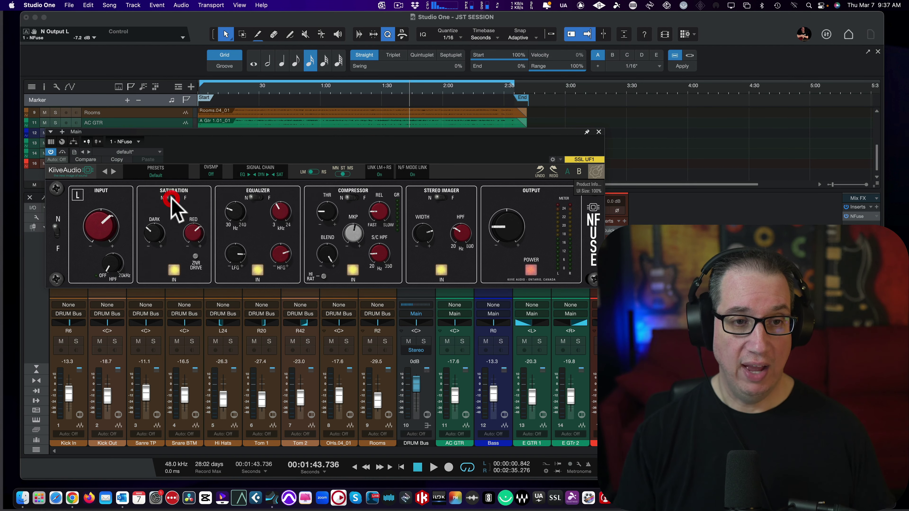
{"action": "left_click_drag", "start_coordinate": [195, 132], "coordinate": [197, 131]}
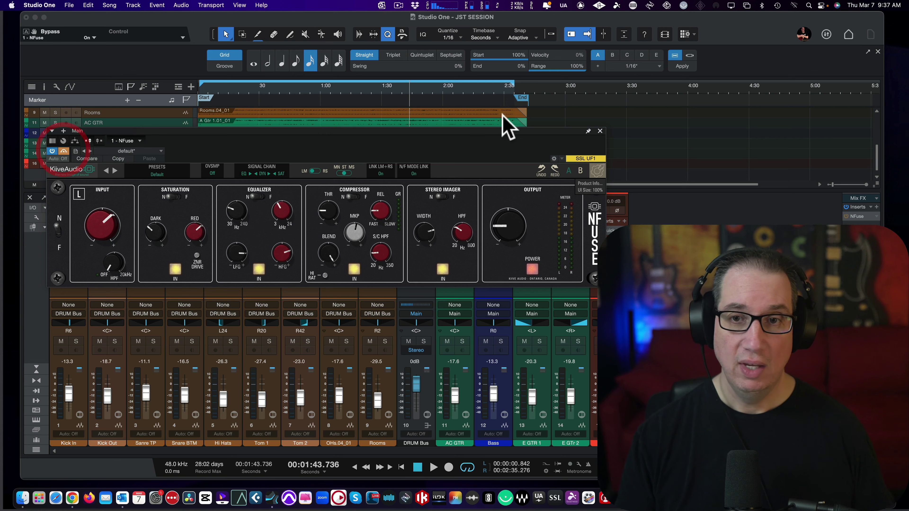
{"action": "left_click", "coordinate": [599, 129]}
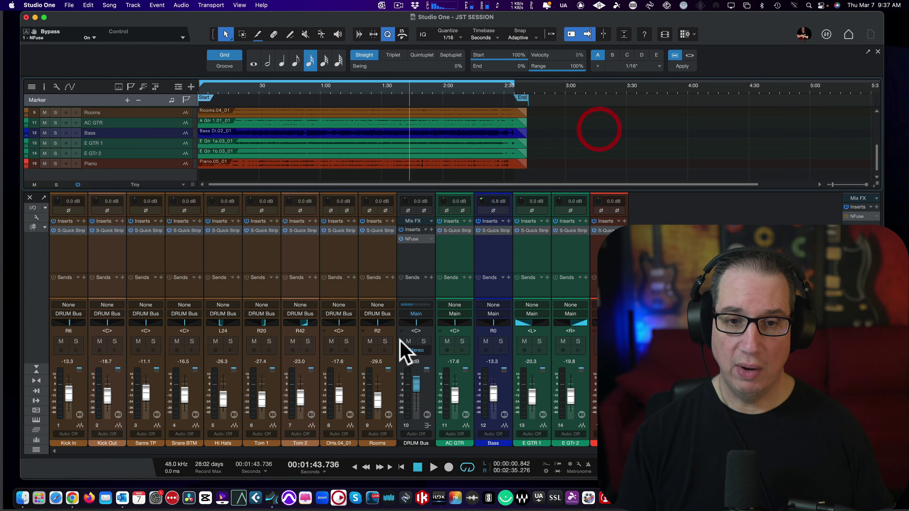
Step: Solo the DRUM Bus and raise all drum channels from Kick In to Rooms together, bringing Rooms to -24.1 dB
{"action": "left_click", "coordinate": [423, 341]}
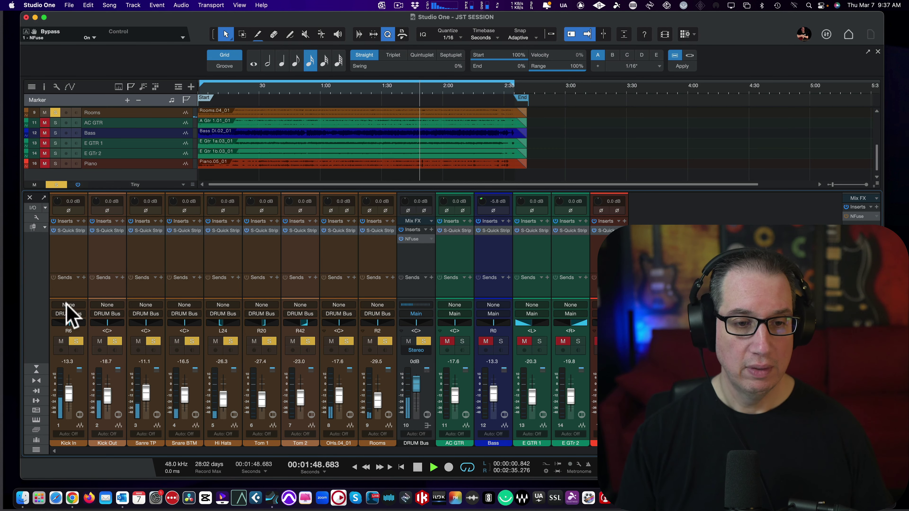
{"action": "key", "text": "space"}
{"action": "left_click", "coordinate": [61, 267]}
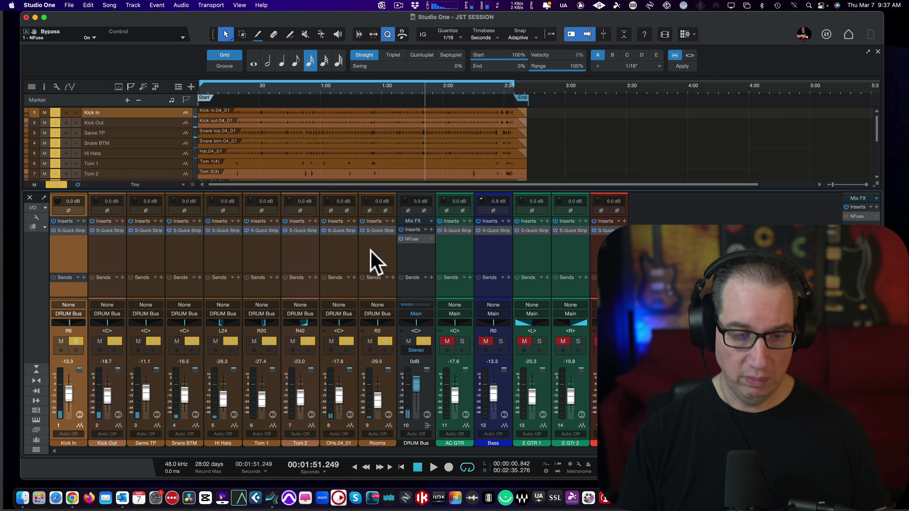
{"action": "left_click", "coordinate": [372, 258], "text": "shift"}
{"action": "left_click_drag", "start_coordinate": [375, 399], "coordinate": [375, 398]}
{"action": "key", "text": "space"}
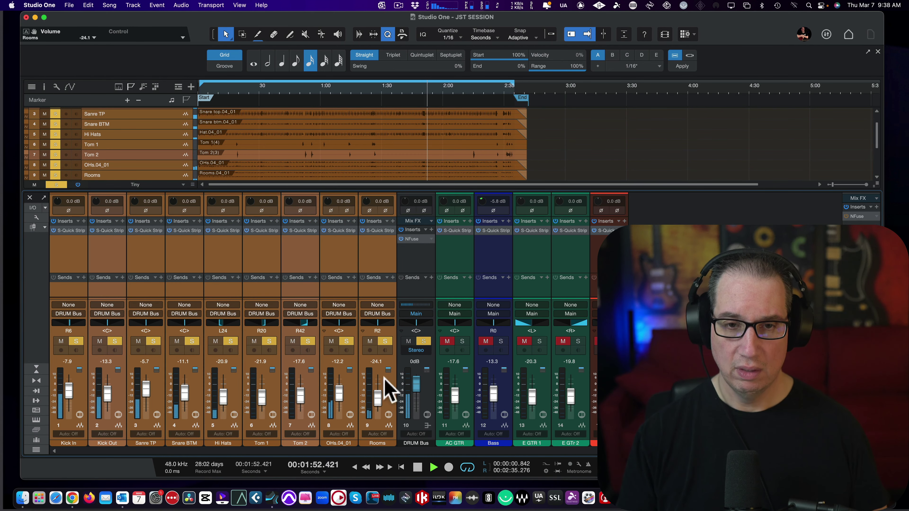
{"action": "key", "text": "space"}
Step: Open the NFuse on the DRUM Bus and switch the whole processor to F mode
{"action": "left_click", "coordinate": [403, 262]}
{"action": "left_click", "coordinate": [418, 240]}
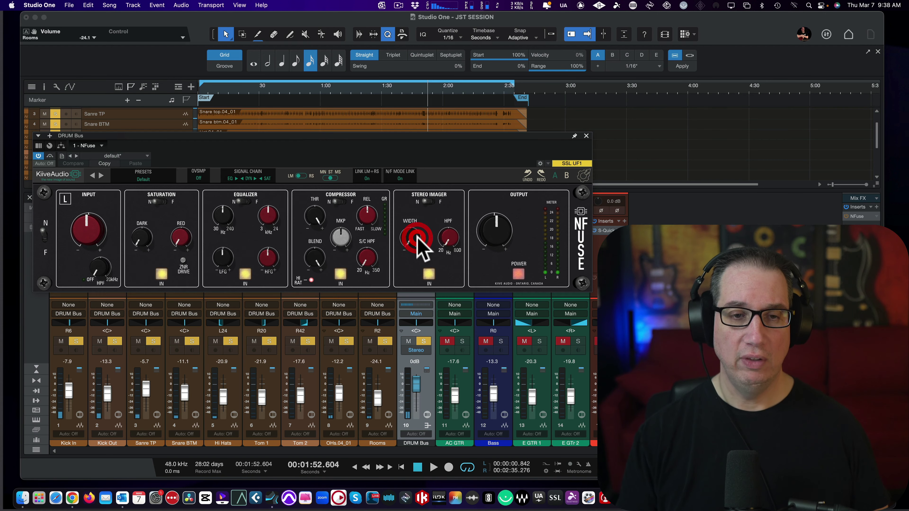
{"action": "left_click_drag", "start_coordinate": [302, 147], "coordinate": [315, 160]}
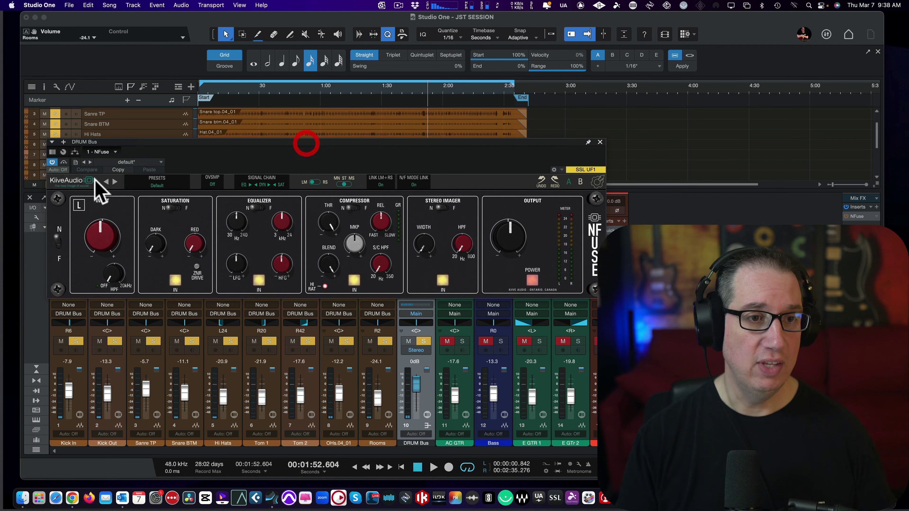
{"action": "left_click", "coordinate": [57, 247]}
{"action": "left_click_drag", "start_coordinate": [158, 144], "coordinate": [163, 142]}
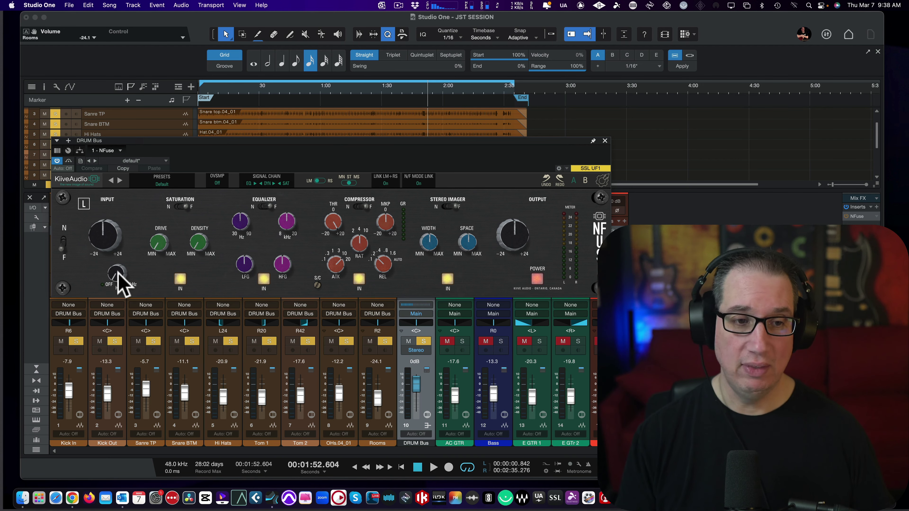
Step: During playback, set the drum bus NFuse's input to 3.5 dB, output to -3.5 dB and high-pass filter to 40.7 Hz
{"action": "key", "text": "space"}
{"action": "left_click_drag", "start_coordinate": [117, 272], "coordinate": [107, 233]}
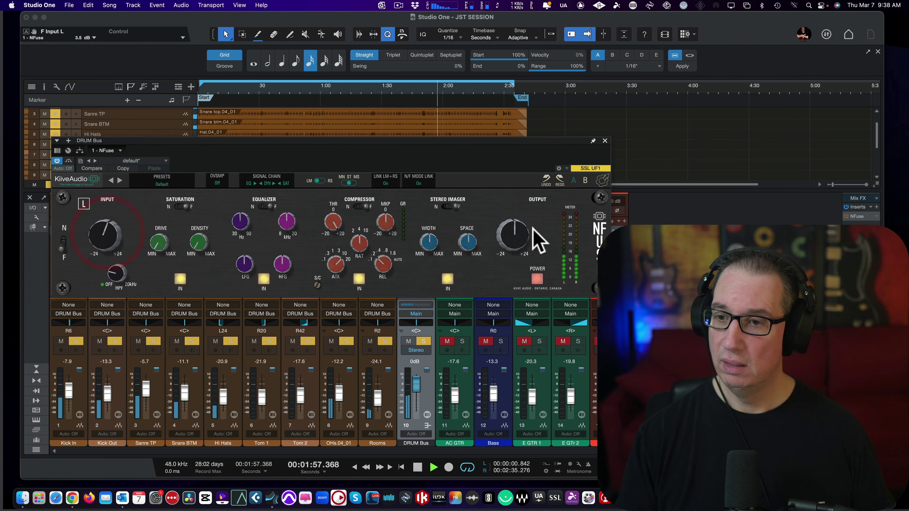
{"action": "left_click_drag", "start_coordinate": [507, 243], "coordinate": [513, 255]}
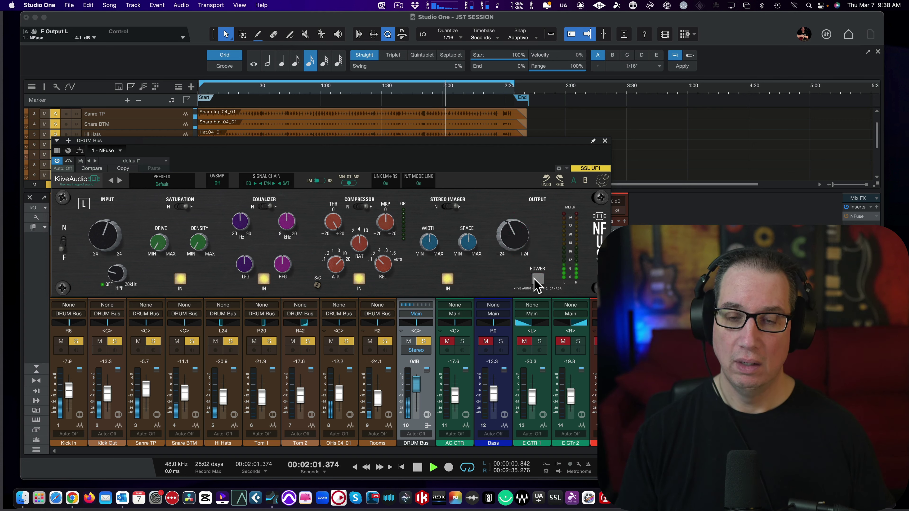
{"action": "mouse_move", "coordinate": [513, 251]}
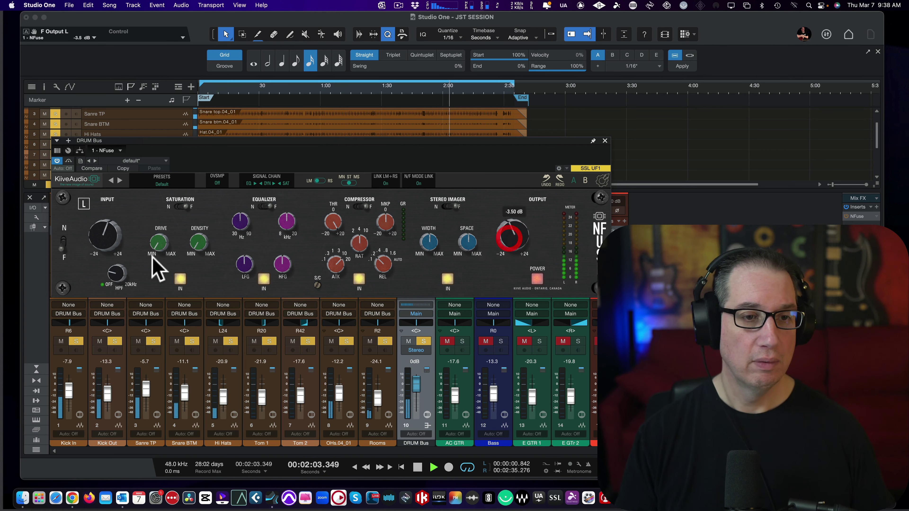
{"action": "mouse_move", "coordinate": [115, 285]}
{"action": "left_mouse_down"}
{"action": "mouse_move", "coordinate": [115, 305]}
{"action": "mouse_move", "coordinate": [112, 267]}
{"action": "left_mouse_up"}
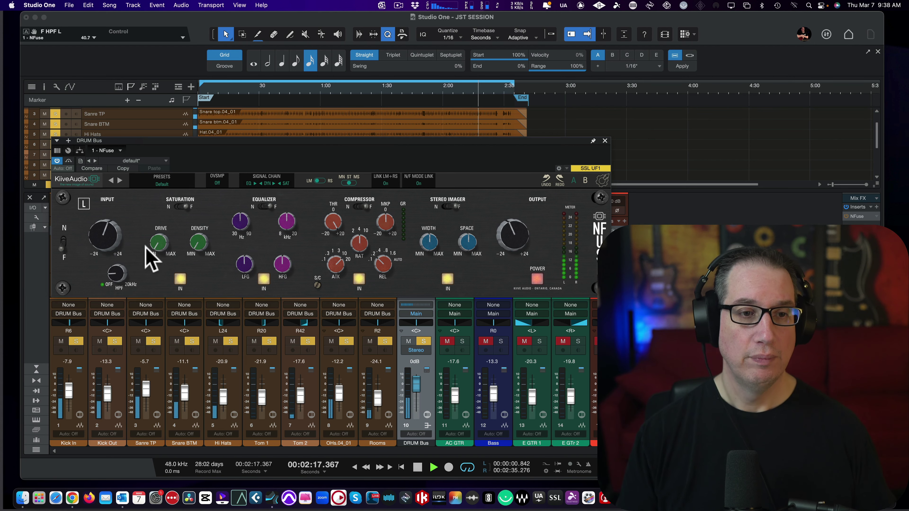
Step: Try the F saturation with density at 6.3 and drive at 8.0, checking the section against bypass
{"action": "left_click_drag", "start_coordinate": [162, 244], "coordinate": [155, 179]}
{"action": "left_click_drag", "start_coordinate": [199, 251], "coordinate": [183, 172]}
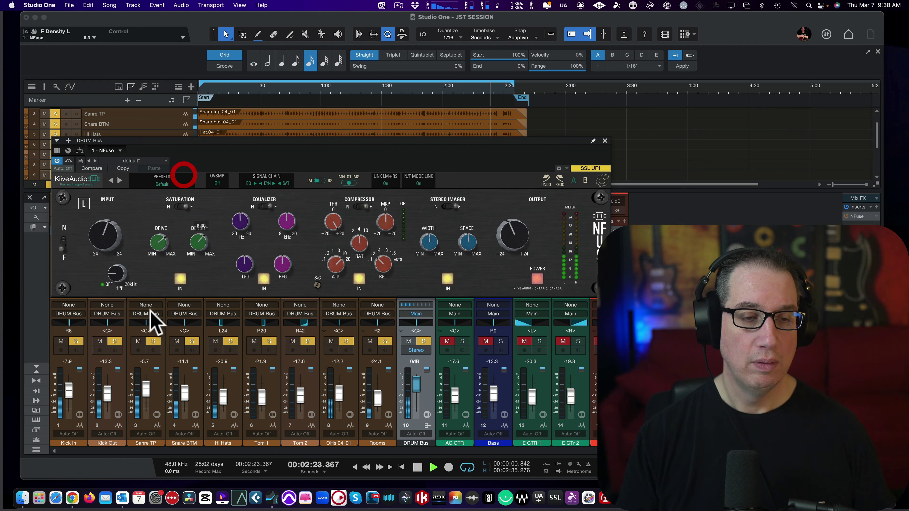
{"action": "left_click", "coordinate": [179, 281]}
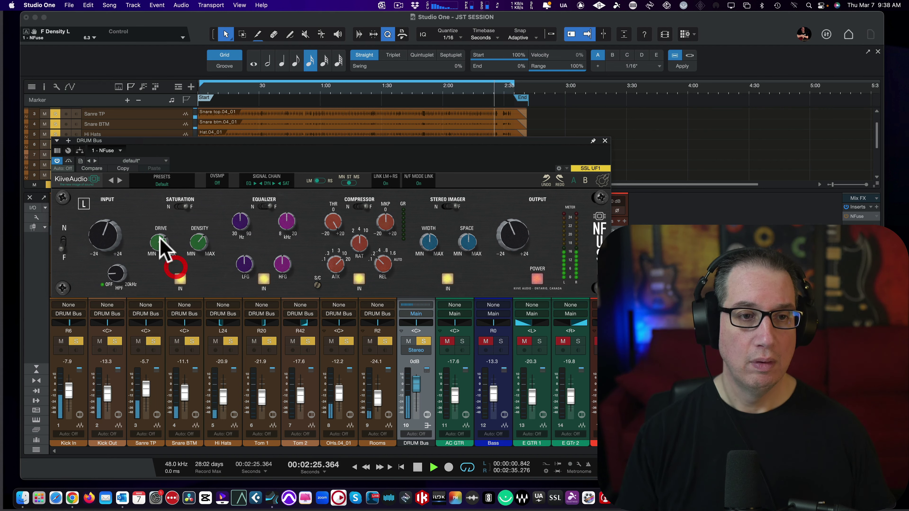
{"action": "left_click_drag", "start_coordinate": [162, 248], "coordinate": [162, 241]}
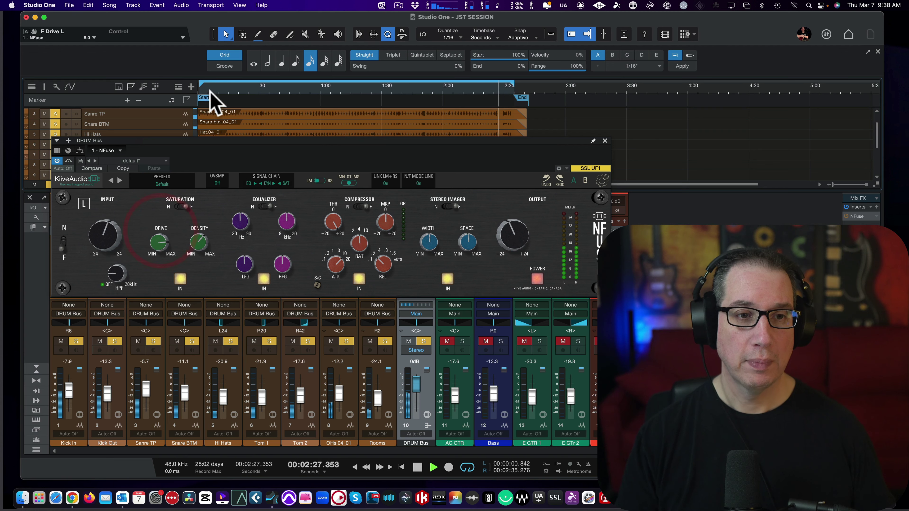
Step: Play from near the song's start, push the saturation drive to 9.4 and compare the section against bypass
{"action": "left_click", "coordinate": [212, 90]}
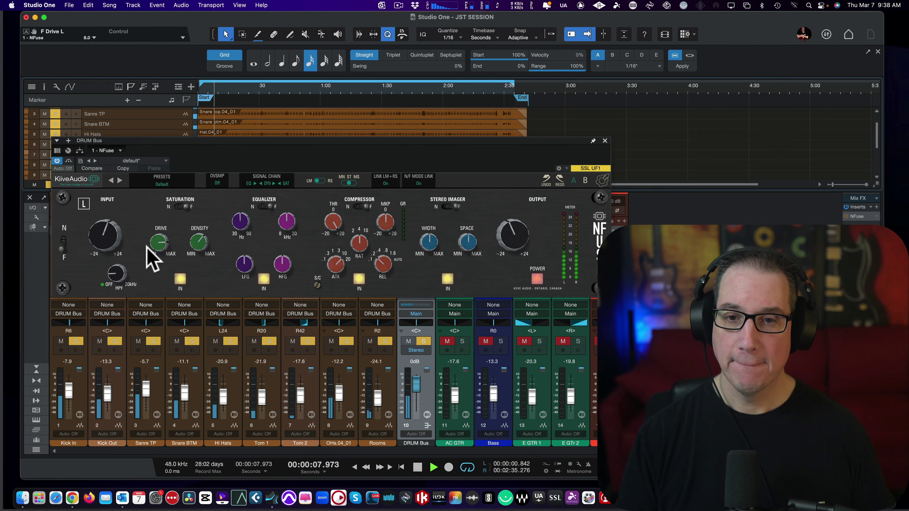
{"action": "left_click", "coordinate": [156, 243]}
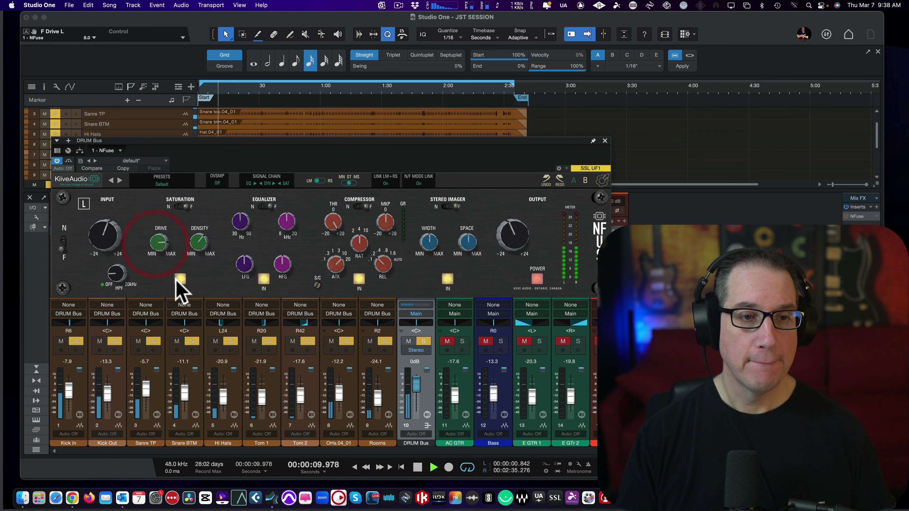
{"action": "left_click", "coordinate": [177, 280]}
{"action": "left_click", "coordinate": [179, 279]}
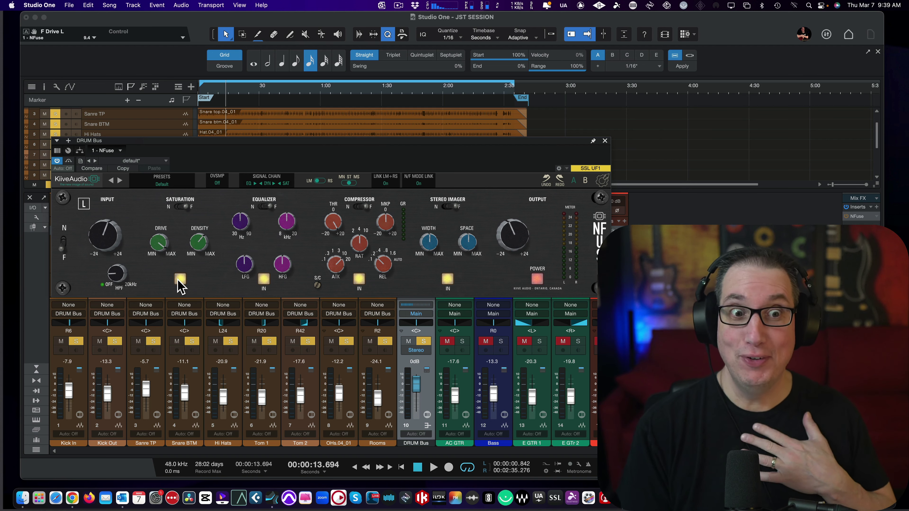
Step: Back the saturation off to a density of 4.8 and a drive of 7.7
{"action": "left_click_drag", "start_coordinate": [160, 239], "coordinate": [196, 265]}
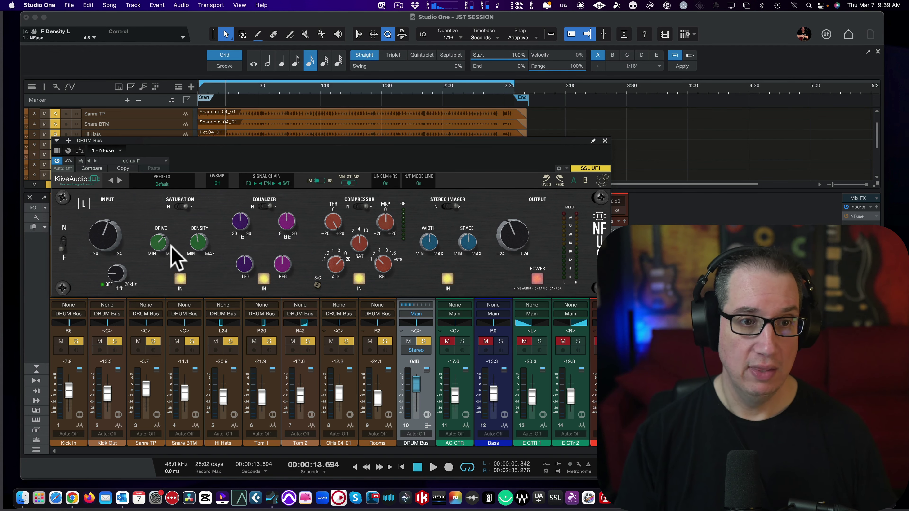
{"action": "key", "text": "space"}
{"action": "mouse_move", "coordinate": [155, 243]}
{"action": "left_click_drag", "start_coordinate": [155, 243], "coordinate": [156, 238]}
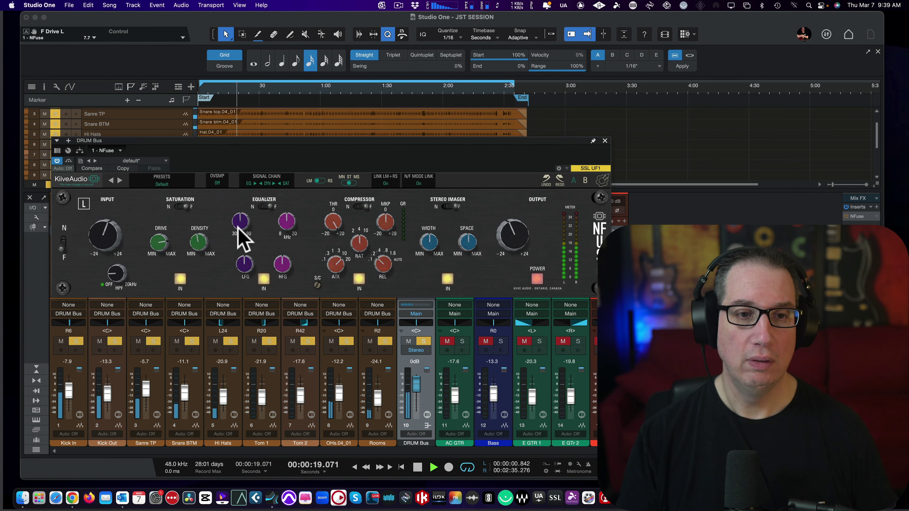
Step: Set the F equalizer's low gain to about 1.4 dB and high gain to 2.6 dB, comparing the section against bypass
{"action": "mouse_move", "coordinate": [243, 233]}
{"action": "mouse_move", "coordinate": [247, 267]}
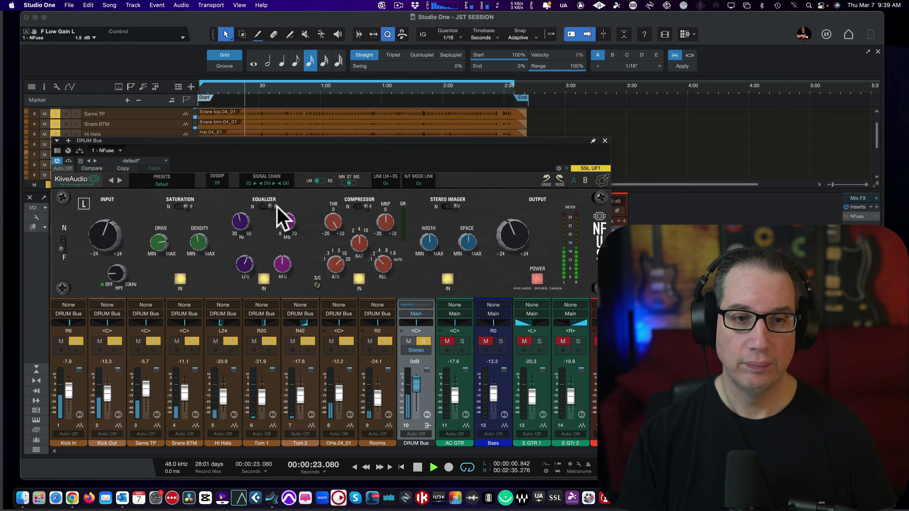
{"action": "left_click_drag", "start_coordinate": [289, 231], "coordinate": [266, 279]}
{"action": "mouse_move", "coordinate": [282, 272]}
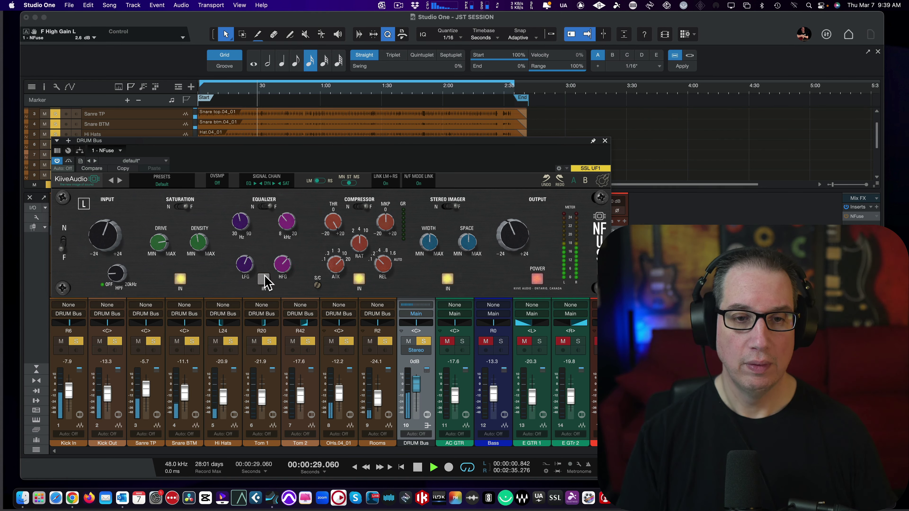
{"action": "left_click", "coordinate": [264, 279]}
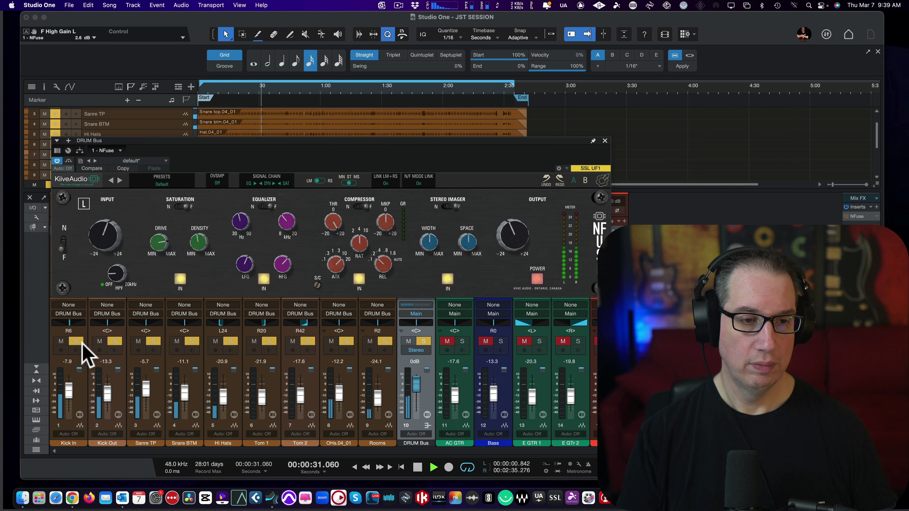
{"action": "mouse_move", "coordinate": [241, 264]}
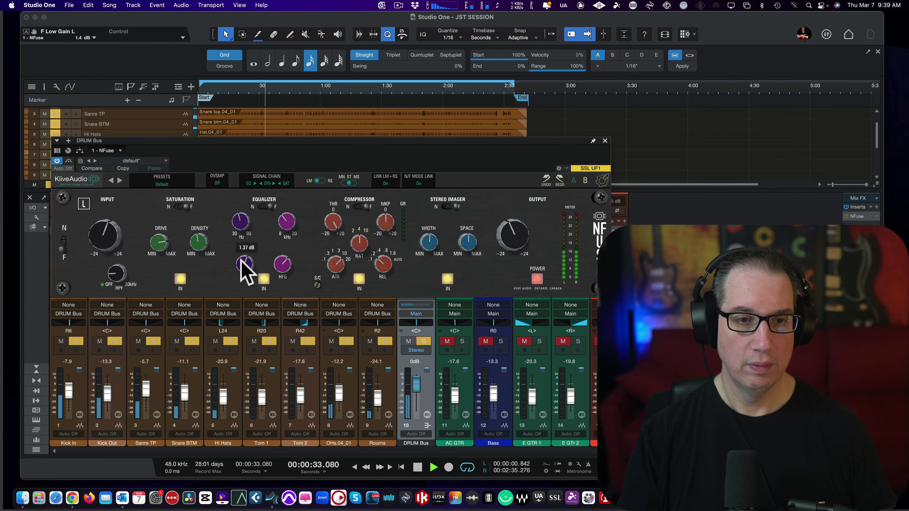
Step: Select the Kick In and Kick Out channels together and lower them to -14.4 dB and -19.8 dB
{"action": "left_click", "coordinate": [63, 427]}
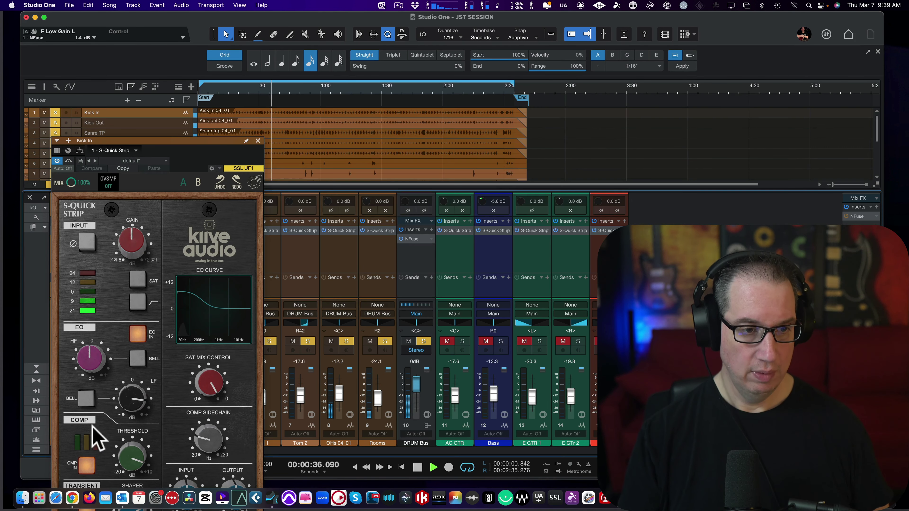
{"action": "left_click", "coordinate": [258, 141]}
{"action": "left_click", "coordinate": [116, 258]}
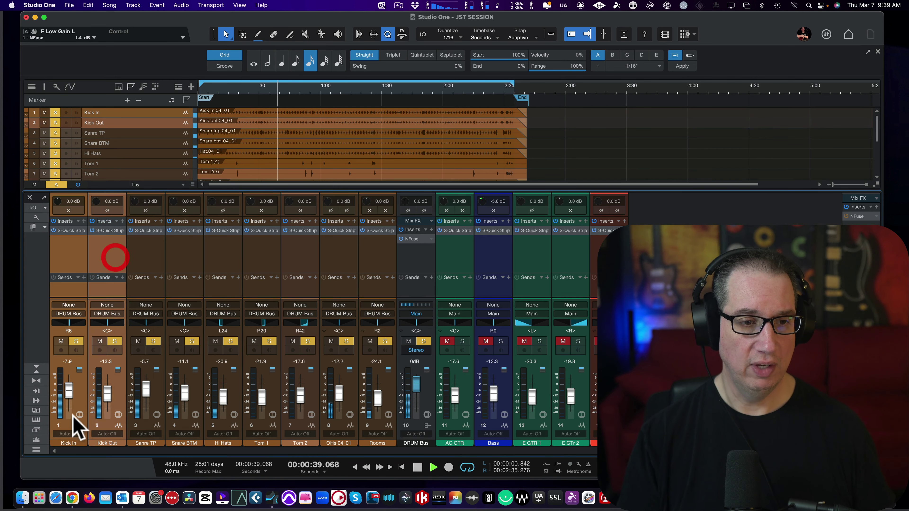
{"action": "left_click_drag", "start_coordinate": [102, 391], "coordinate": [105, 395]}
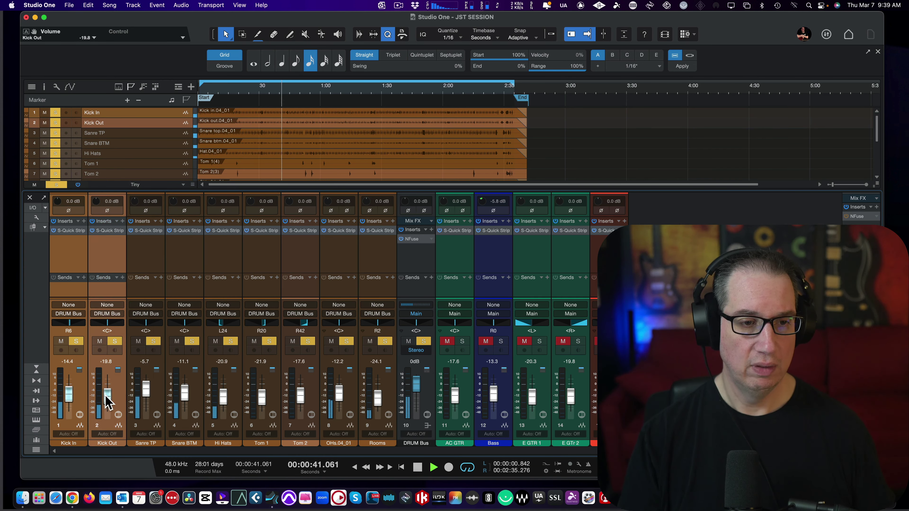
Step: Reopen the DRUM Bus NFuse and set its compressor to ratio 1.0, release 6.0 and threshold 2.6 dB
{"action": "left_click", "coordinate": [410, 239]}
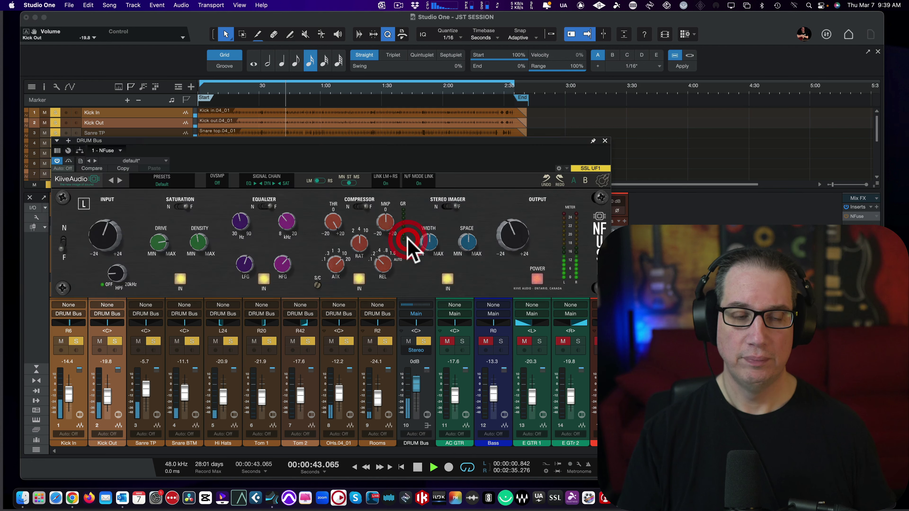
{"action": "left_click_drag", "start_coordinate": [341, 140], "coordinate": [335, 140]}
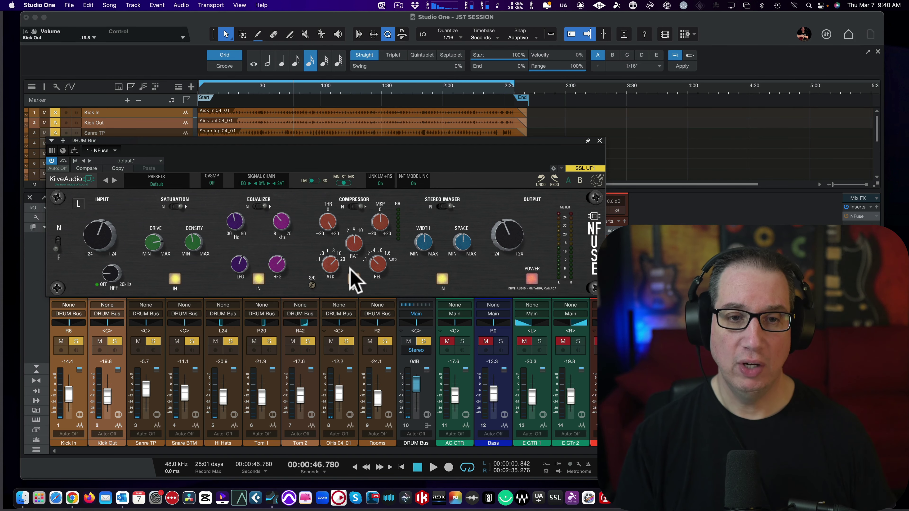
{"action": "left_click", "coordinate": [352, 277]}
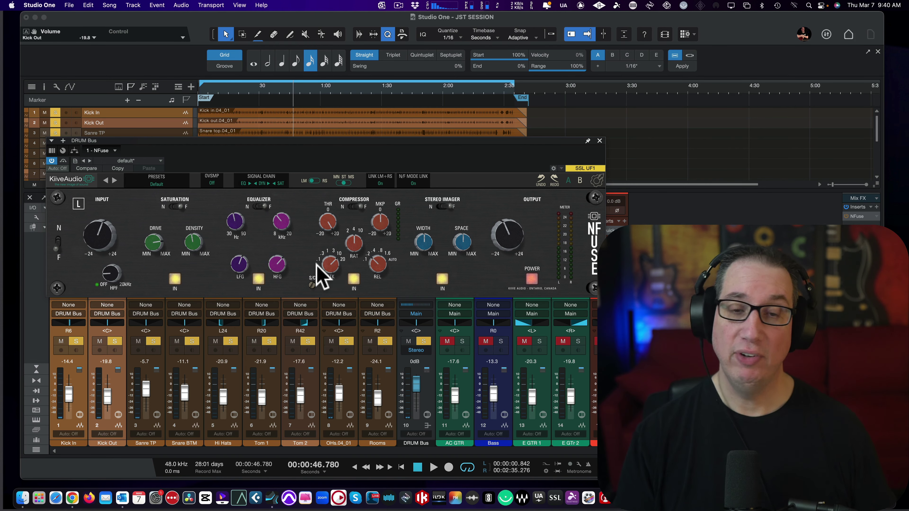
{"action": "left_click_drag", "start_coordinate": [355, 248], "coordinate": [337, 264]}
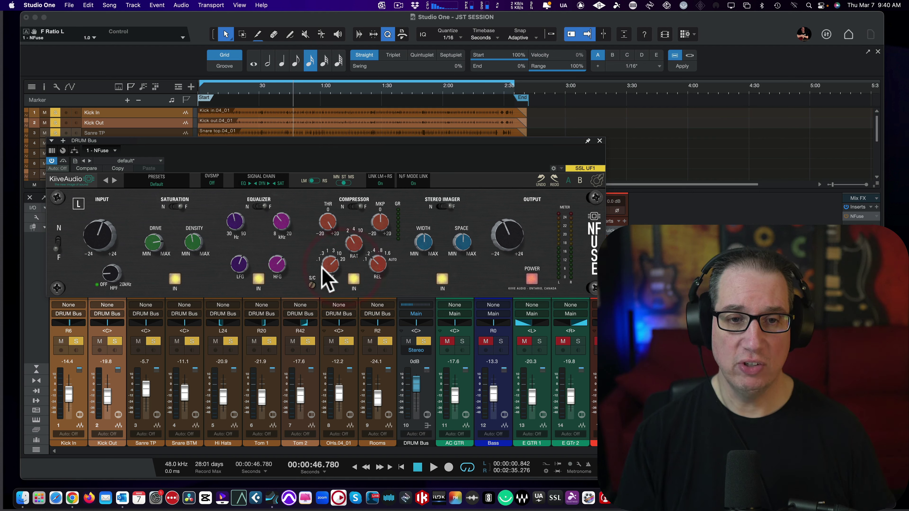
{"action": "left_click", "coordinate": [376, 264]}
{"action": "left_click", "coordinate": [422, 101]}
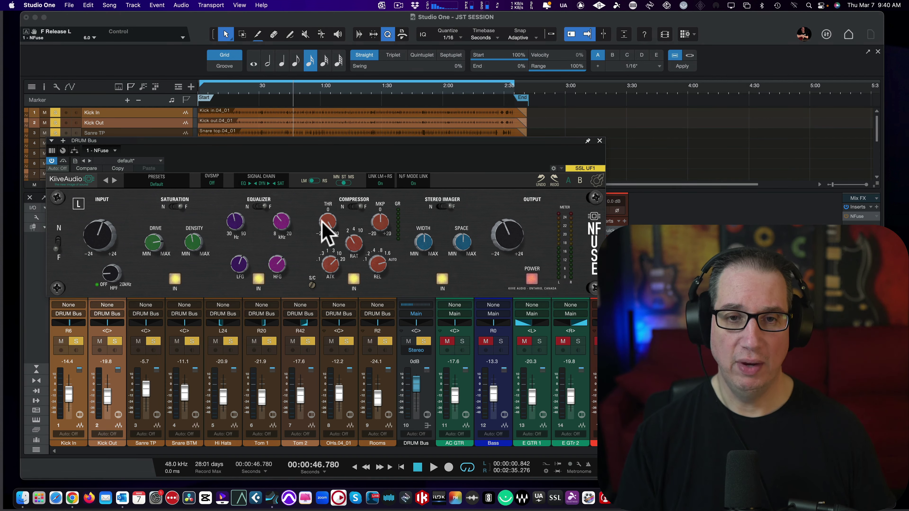
{"action": "key", "text": "space"}
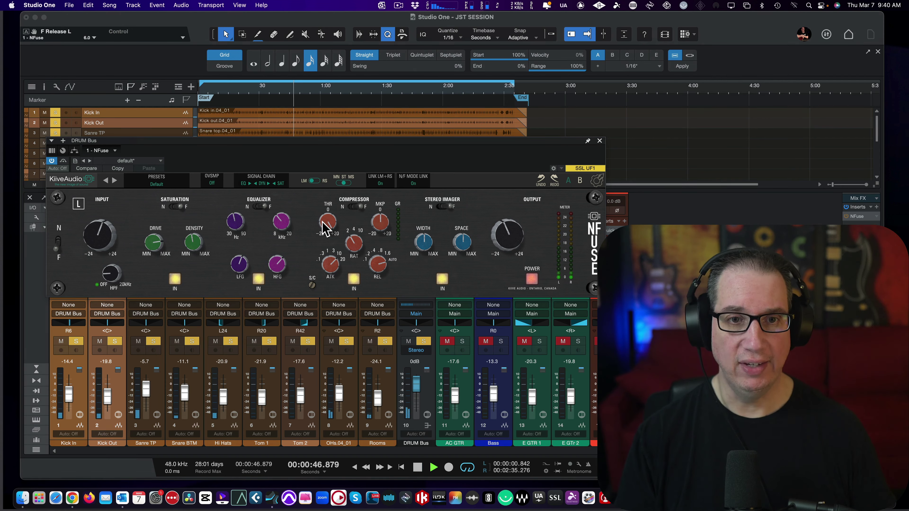
{"action": "left_click_drag", "start_coordinate": [322, 219], "coordinate": [317, 251]}
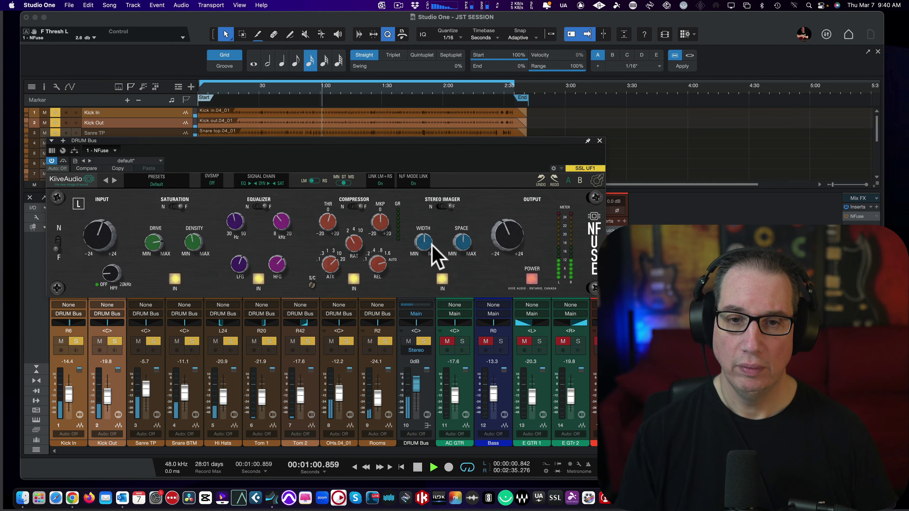
Step: Set the F stereo imager's width to 6.5 and the output to -5.7 dB during playback, comparing the imager against bypass
{"action": "left_click_drag", "start_coordinate": [451, 245], "coordinate": [425, 249]}
{"action": "left_click", "coordinate": [444, 279]}
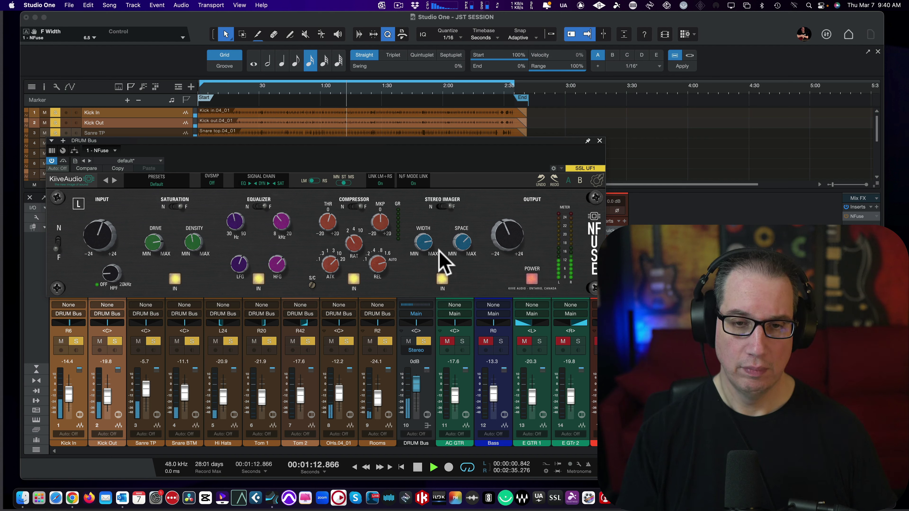
{"action": "left_click_drag", "start_coordinate": [511, 240], "coordinate": [508, 235]}
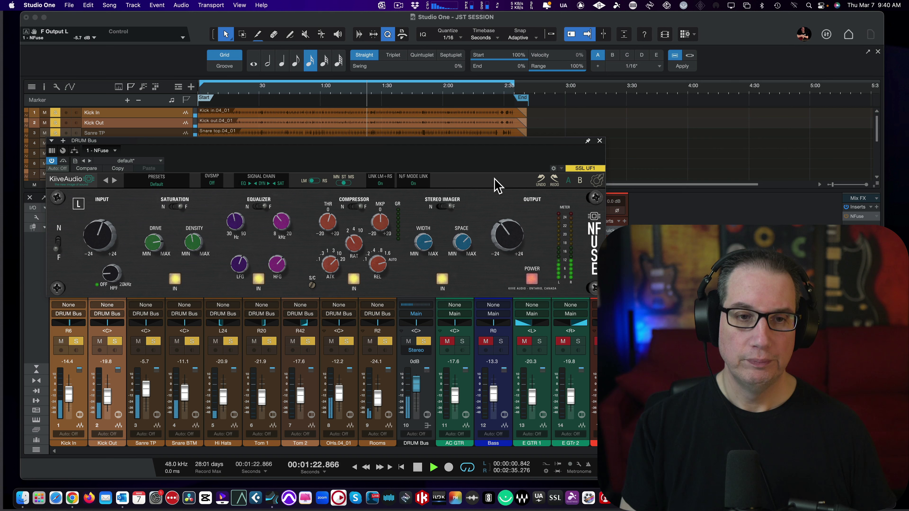
{"action": "key", "text": "space"}
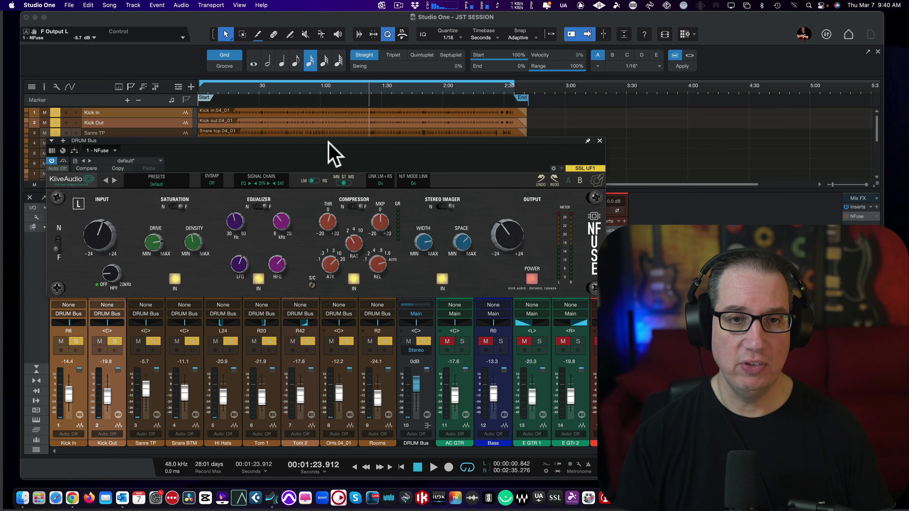
{"action": "mouse_move", "coordinate": [329, 140]}
{"action": "left_mouse_down"}
{"action": "mouse_move", "coordinate": [343, 130]}
{"action": "mouse_move", "coordinate": [327, 160]}
{"action": "mouse_move", "coordinate": [337, 151]}
{"action": "left_mouse_up"}
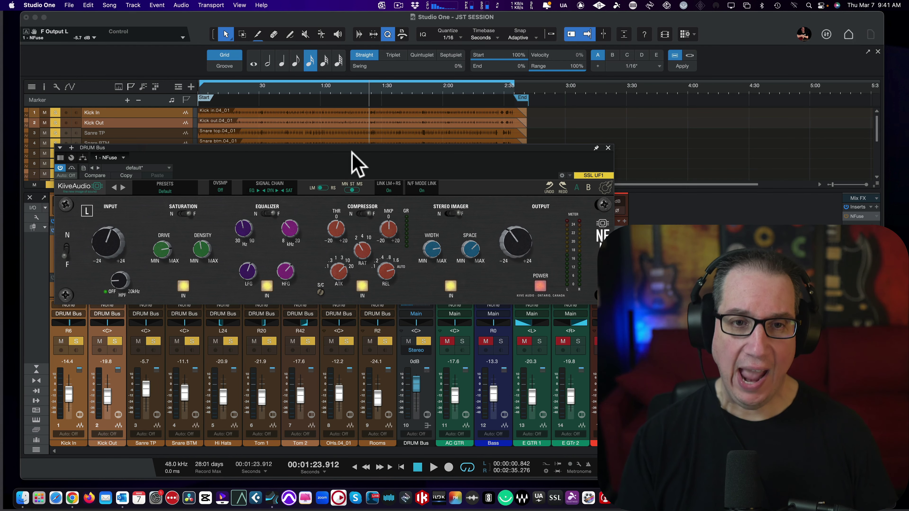
{"action": "left_click_drag", "start_coordinate": [351, 149], "coordinate": [347, 144]}
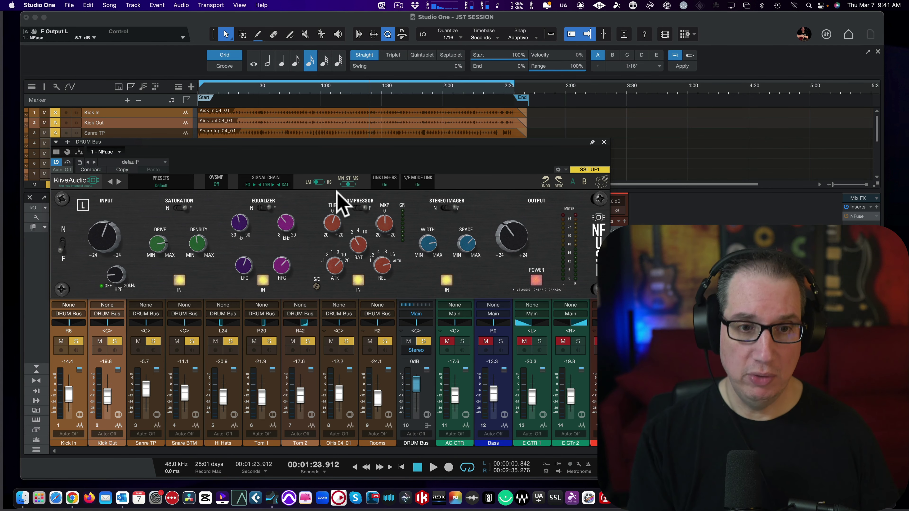
{"action": "key", "text": "space"}
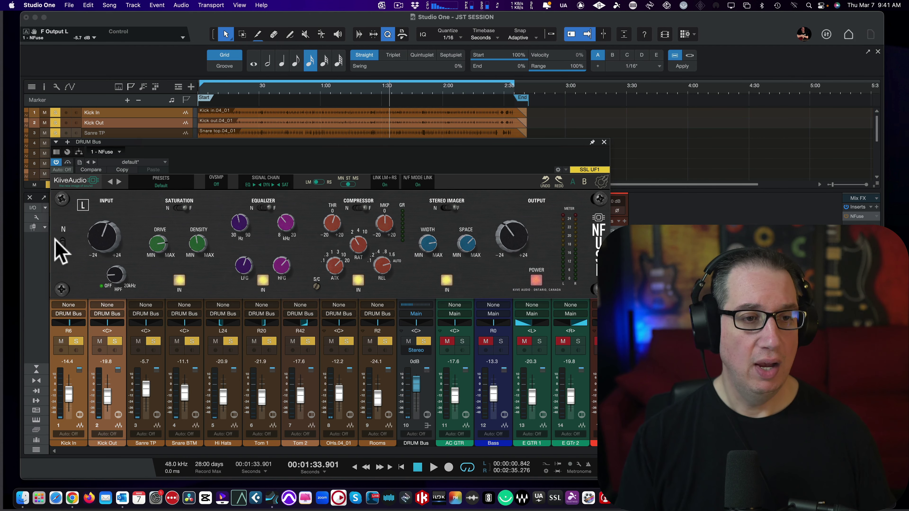
Step: Switch the drum bus NFuse to N mode and, during playback, set its input to about 2.6 dB and output to -2.3 dB
{"action": "left_click", "coordinate": [61, 242]}
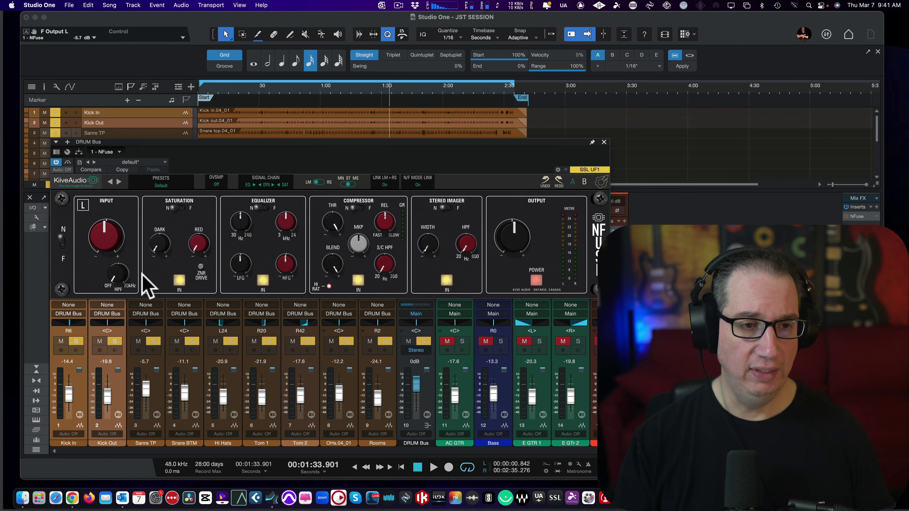
{"action": "key", "text": "space"}
{"action": "mouse_move", "coordinate": [105, 242]}
{"action": "left_click_drag", "start_coordinate": [104, 239], "coordinate": [106, 233]}
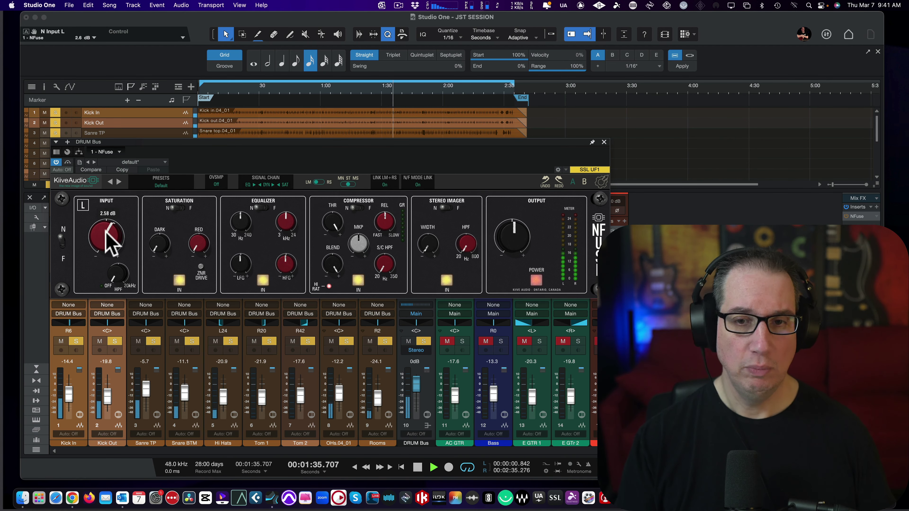
{"action": "left_click_drag", "start_coordinate": [512, 239], "coordinate": [511, 251]}
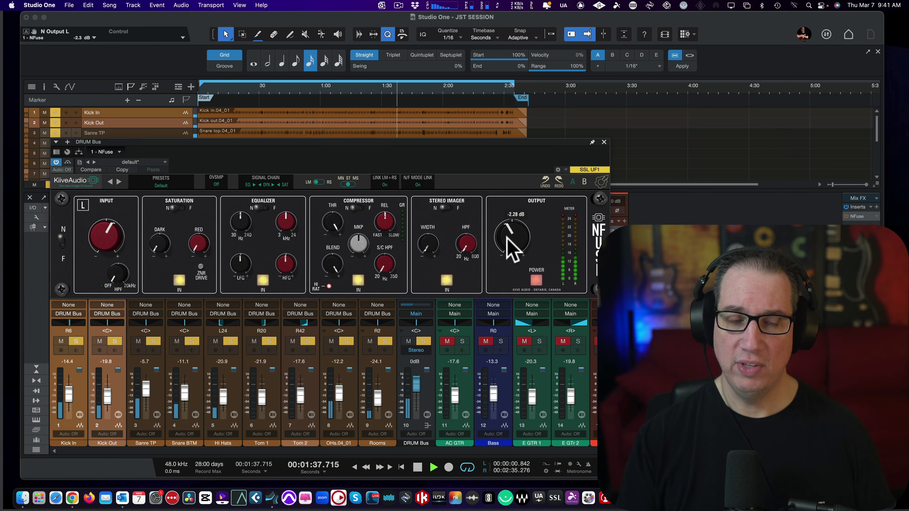
Step: Engage the N-mode high-pass filter, raise the dark saturation, and set red saturation to 3.7 with ZNR Drive on
{"action": "left_click_drag", "start_coordinate": [113, 271], "coordinate": [162, 232]}
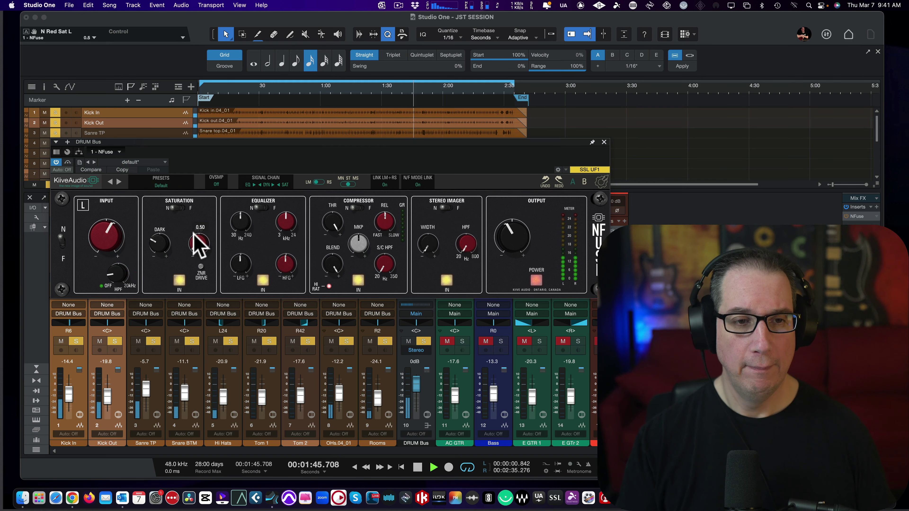
{"action": "left_click", "coordinate": [201, 267]}
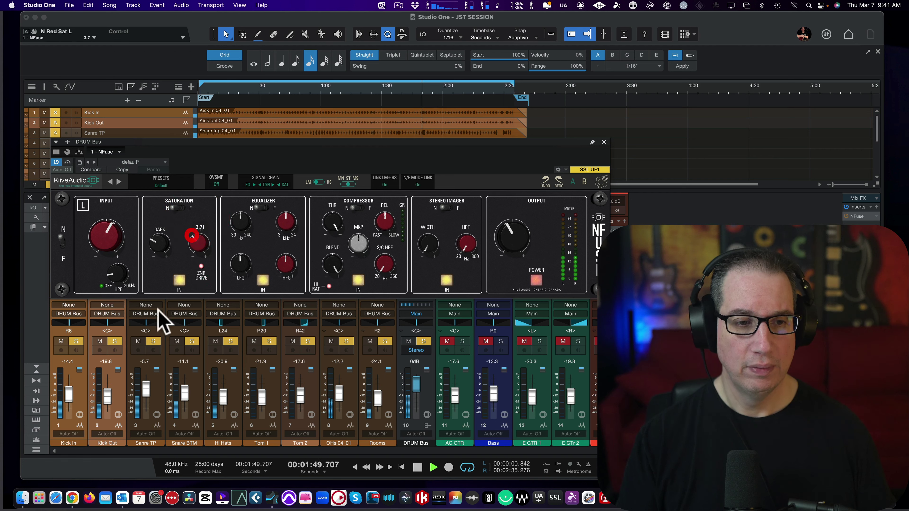
Step: Lower the Sanre TP channel to -8.9 dB and compare the N saturation against bypass
{"action": "left_click_drag", "start_coordinate": [146, 389], "coordinate": [146, 395]}
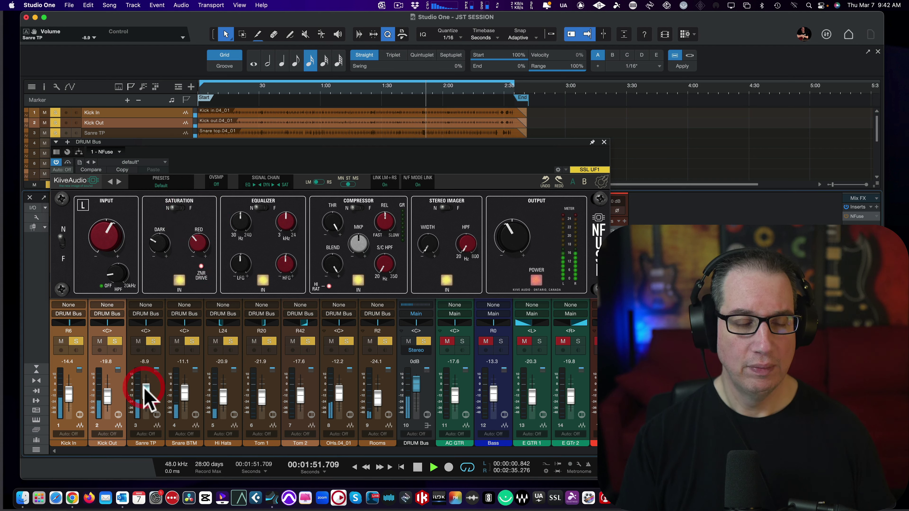
{"action": "left_click", "coordinate": [179, 280]}
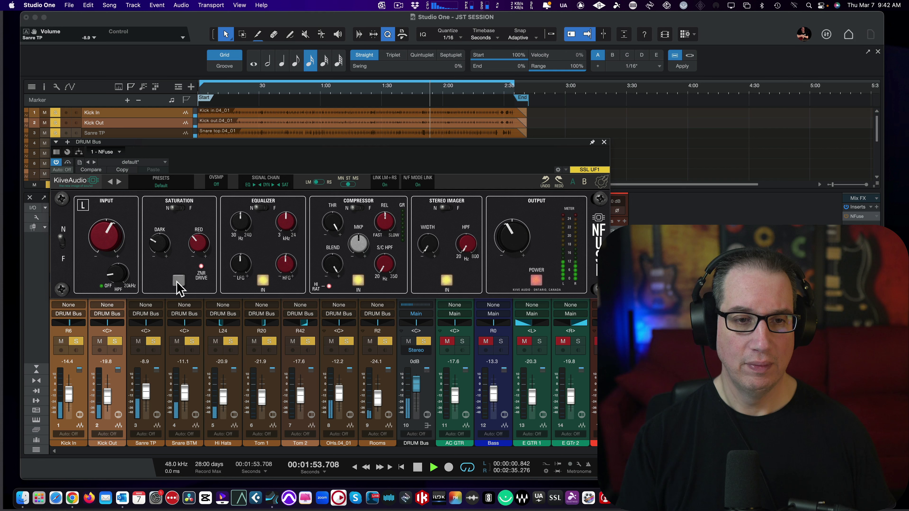
{"action": "left_click", "coordinate": [179, 281]}
Step: Set the N equalizer's low gain to about 1.5 dB at 69 Hz and high gain to 2.7 dB, comparing the section against bypass
{"action": "mouse_move", "coordinate": [241, 272]}
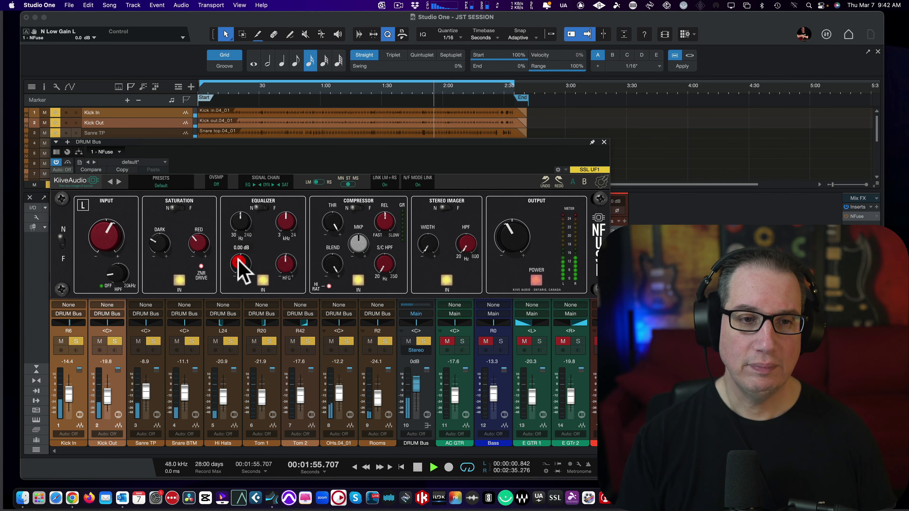
{"action": "mouse_move", "coordinate": [240, 229]}
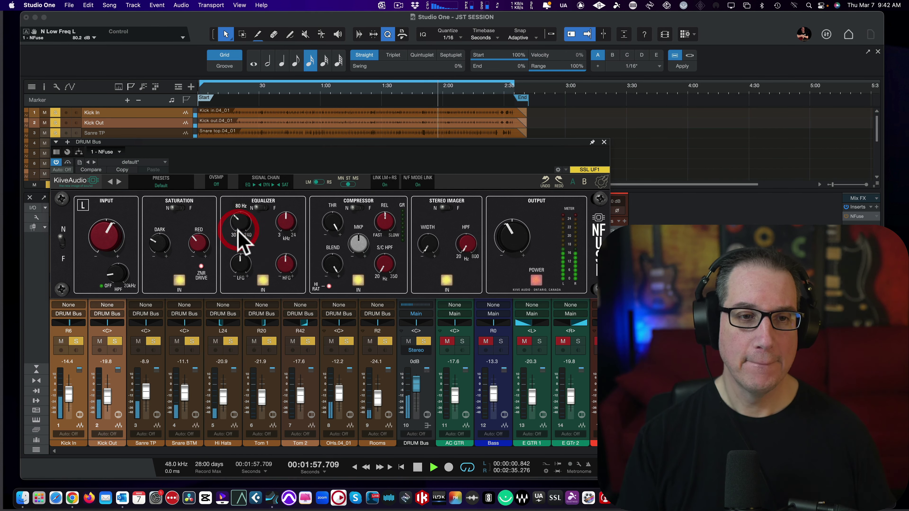
{"action": "left_click_drag", "start_coordinate": [239, 264], "coordinate": [246, 269]}
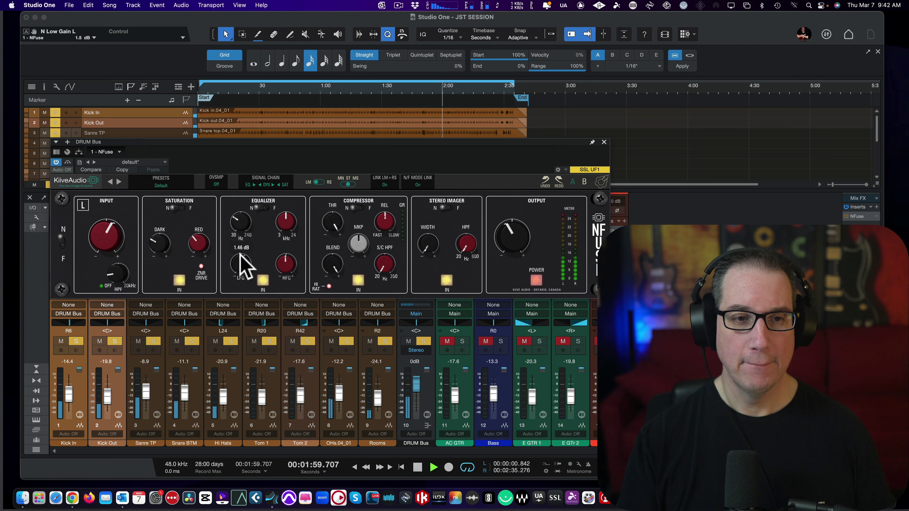
{"action": "left_click_drag", "start_coordinate": [230, 220], "coordinate": [235, 224]}
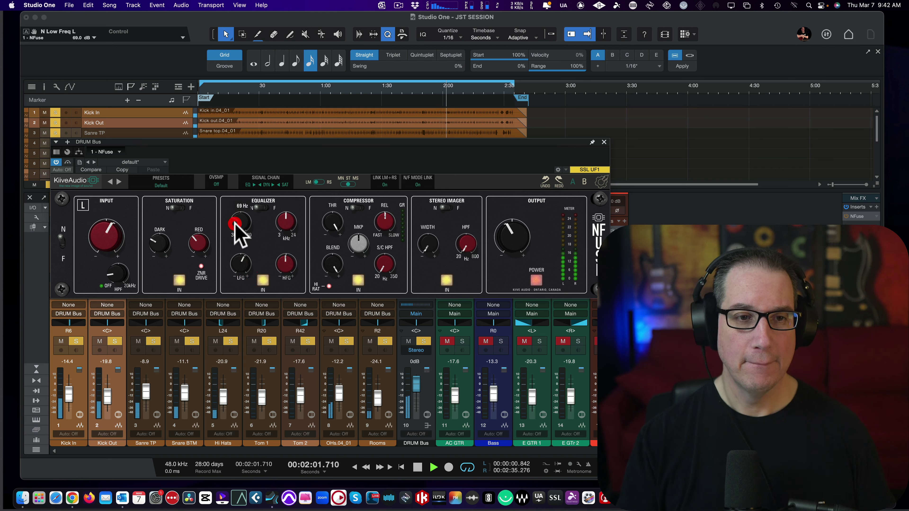
{"action": "left_click_drag", "start_coordinate": [290, 229], "coordinate": [282, 246]}
{"action": "left_click", "coordinate": [286, 261]}
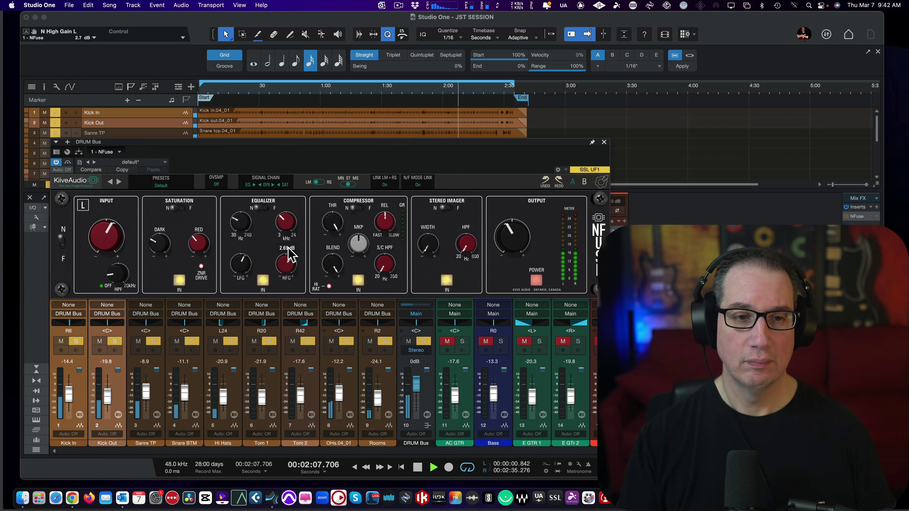
{"action": "left_click", "coordinate": [263, 281]}
{"action": "left_click", "coordinate": [263, 281]}
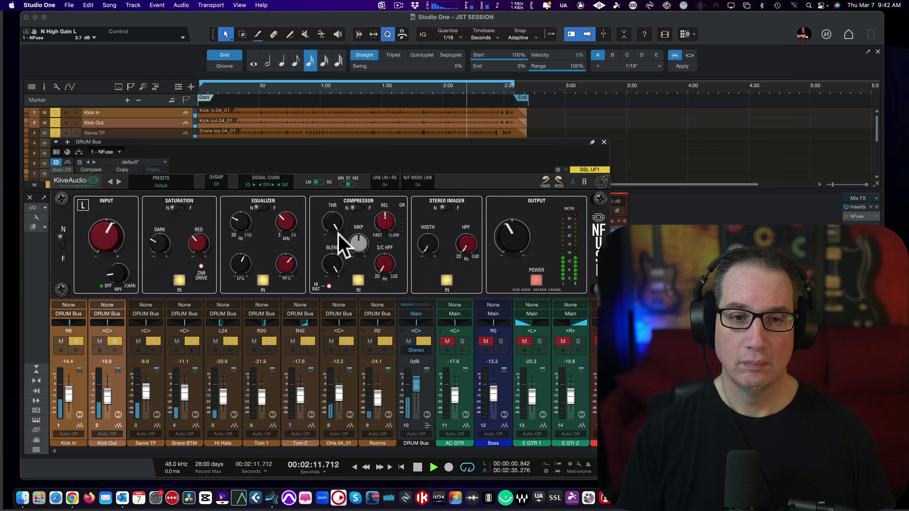
Step: Set the N compressor's threshold to -12.7 dB and compare it against bypass from around the 22-second mark
{"action": "left_click_drag", "start_coordinate": [335, 231], "coordinate": [323, 259]}
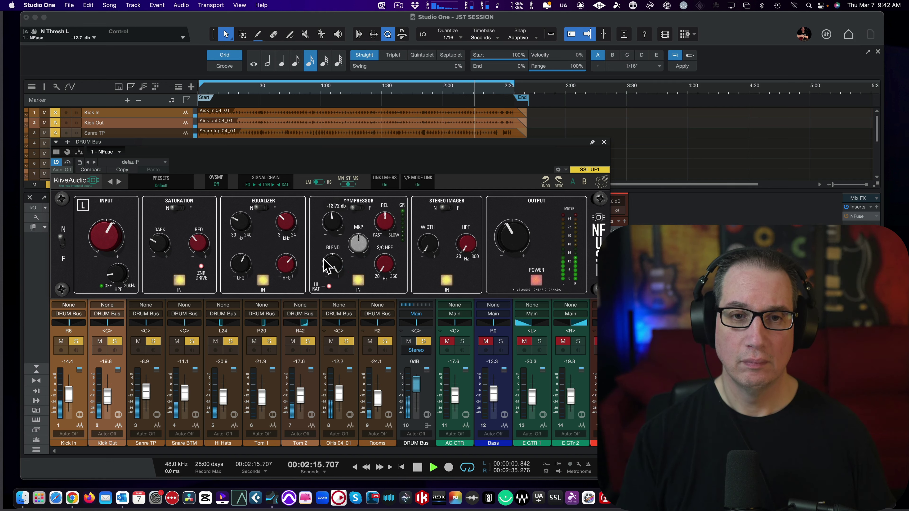
{"action": "left_click", "coordinate": [243, 86]}
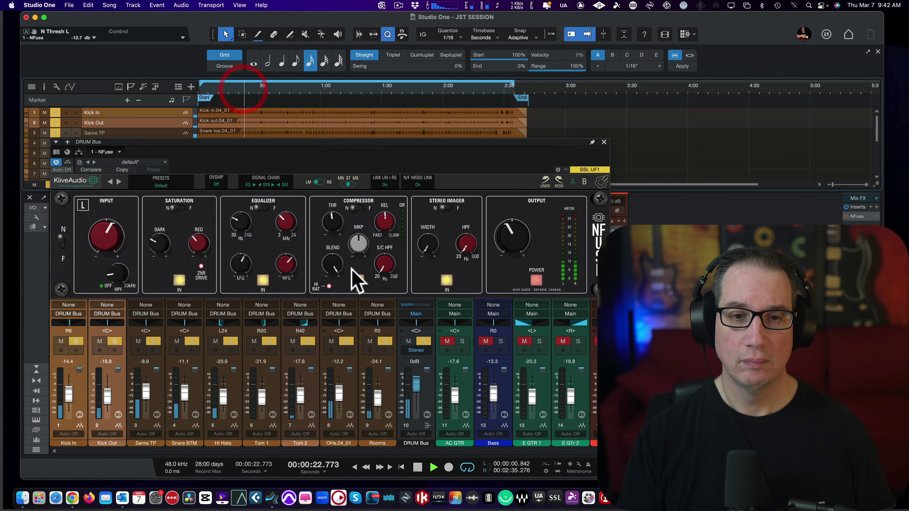
{"action": "left_click", "coordinate": [359, 280]}
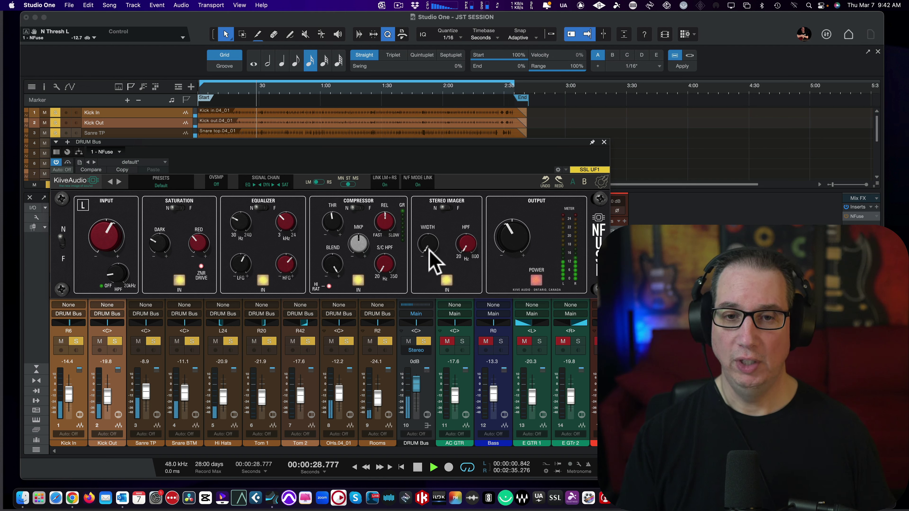
Step: Raise the N stereo imager's width, set its high-pass filter to 172 Hz, and compare the section against bypass
{"action": "left_click_drag", "start_coordinate": [430, 251], "coordinate": [443, 203]}
{"action": "left_click_drag", "start_coordinate": [463, 258], "coordinate": [462, 226]}
{"action": "left_click", "coordinate": [447, 280]}
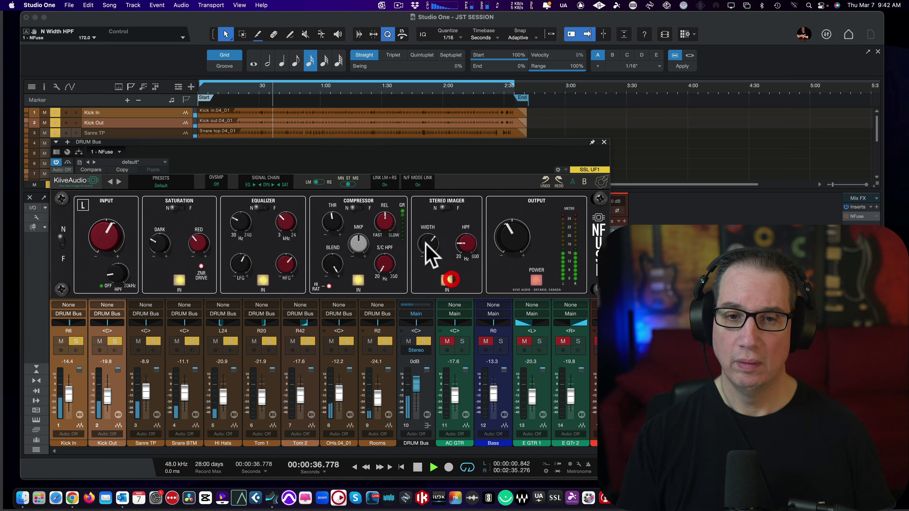
Step: Fine-tune the imager width and set the N output to -3.8 dB, level-matching against the powered-off processor before stopping playback
{"action": "left_click_drag", "start_coordinate": [427, 242], "coordinate": [508, 248]}
{"action": "left_click", "coordinate": [536, 280]}
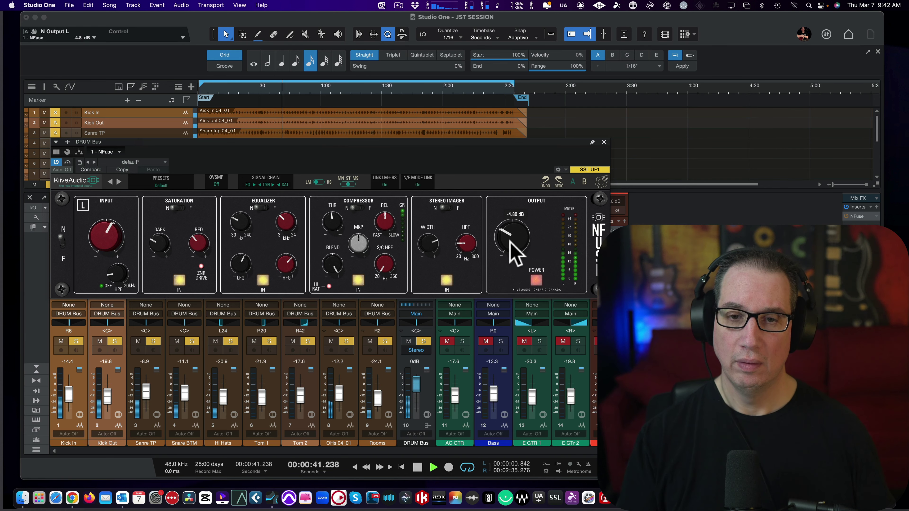
{"action": "scroll", "coordinate": [521, 240], "scroll_direction": "up", "scroll_amount": 2}
{"action": "left_click", "coordinate": [535, 281]}
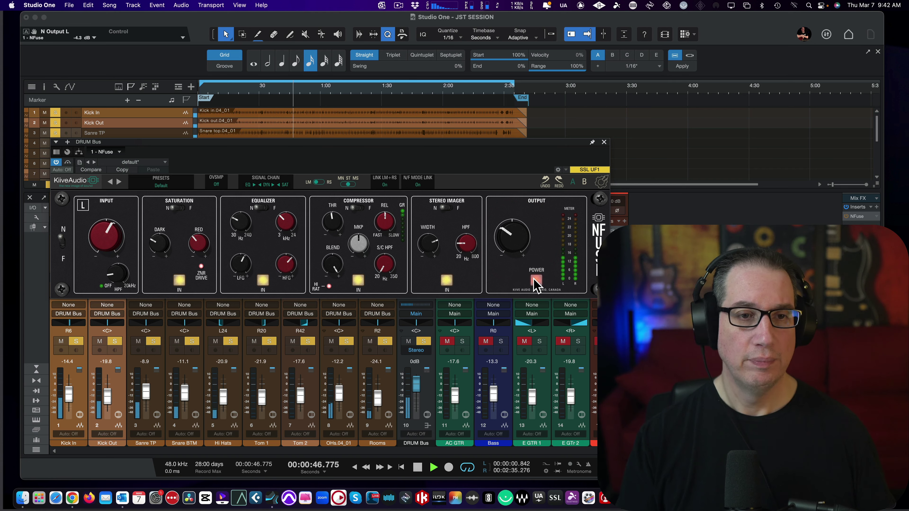
{"action": "scroll", "coordinate": [517, 239], "scroll_direction": "up", "scroll_amount": 2}
{"action": "left_click", "coordinate": [516, 234]}
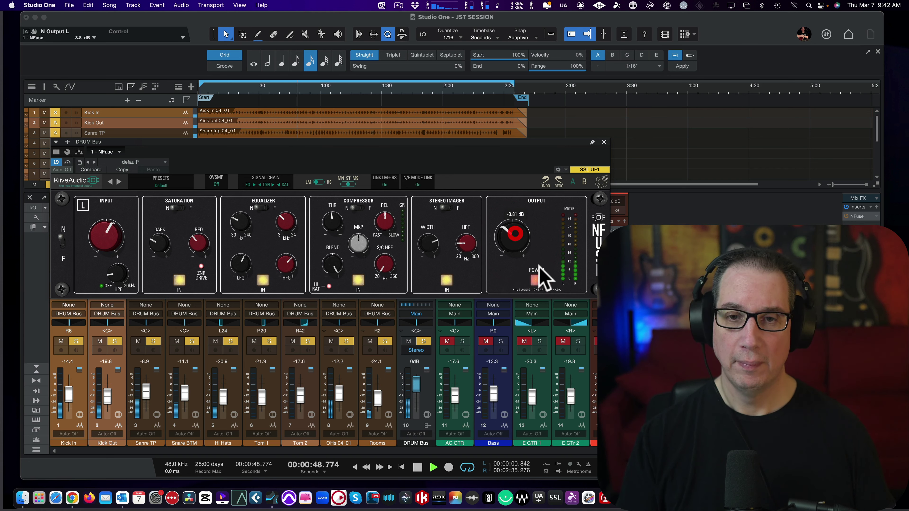
{"action": "left_click", "coordinate": [536, 280]}
{"action": "left_click", "coordinate": [536, 280]}
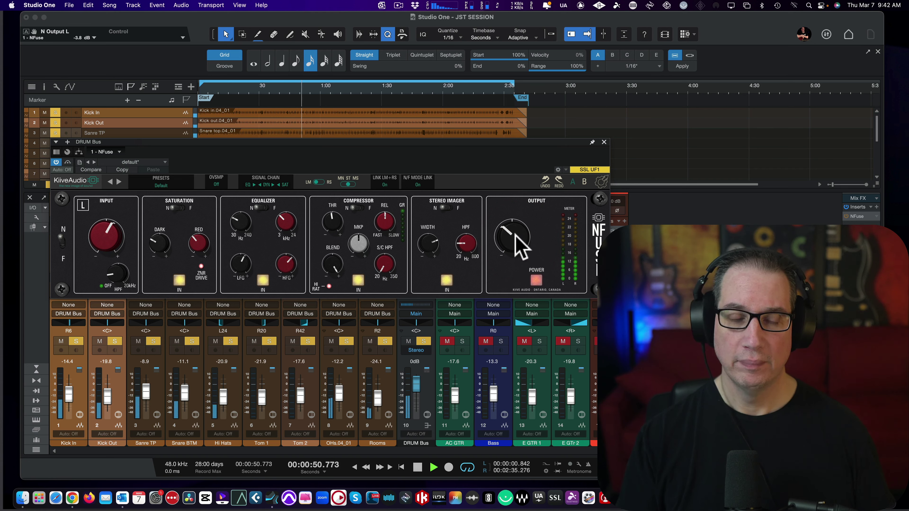
{"action": "key", "text": "space"}
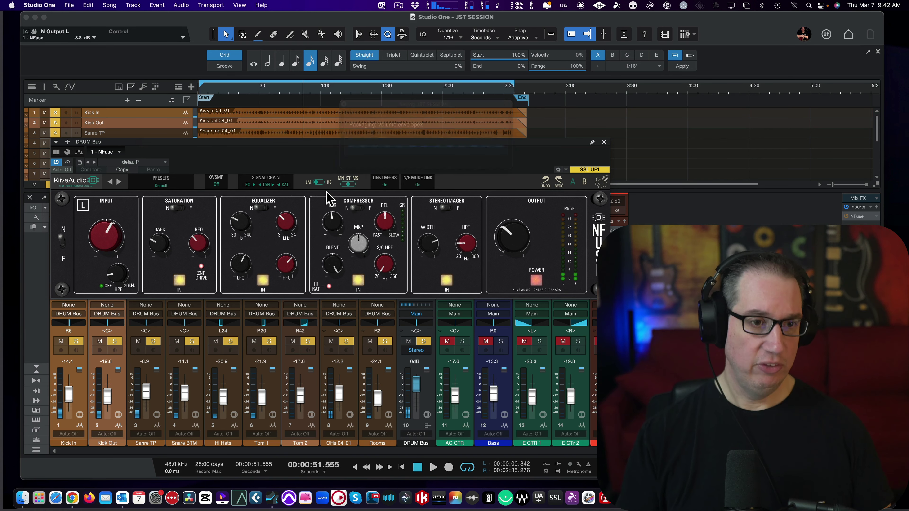
Step: Switch the drum bus NFuse back and forth between N and F modes to compare their control layouts
{"action": "left_click", "coordinate": [62, 243]}
{"action": "left_click", "coordinate": [63, 245]}
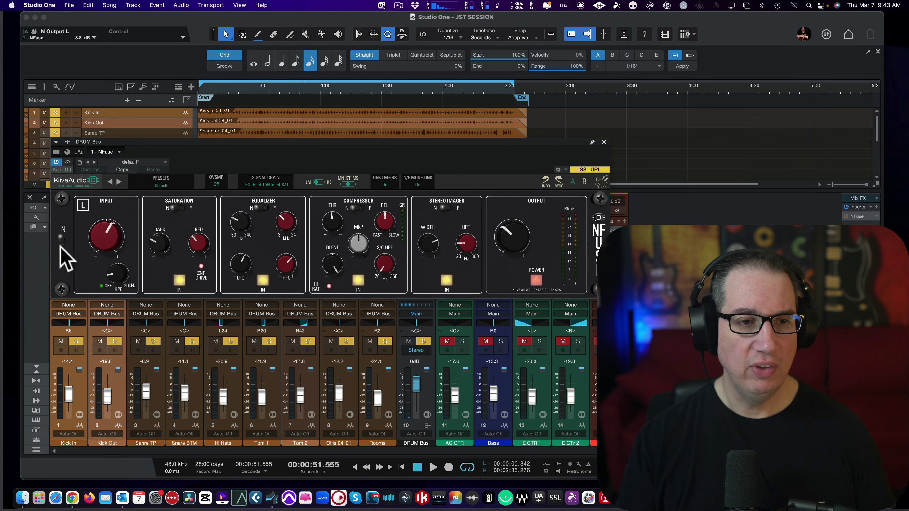
{"action": "left_click", "coordinate": [62, 243]}
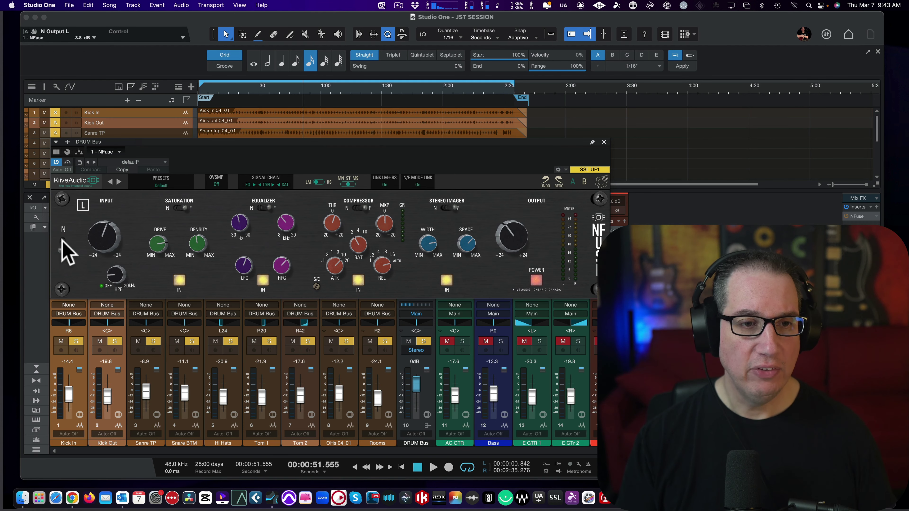
{"action": "left_click", "coordinate": [62, 243]}
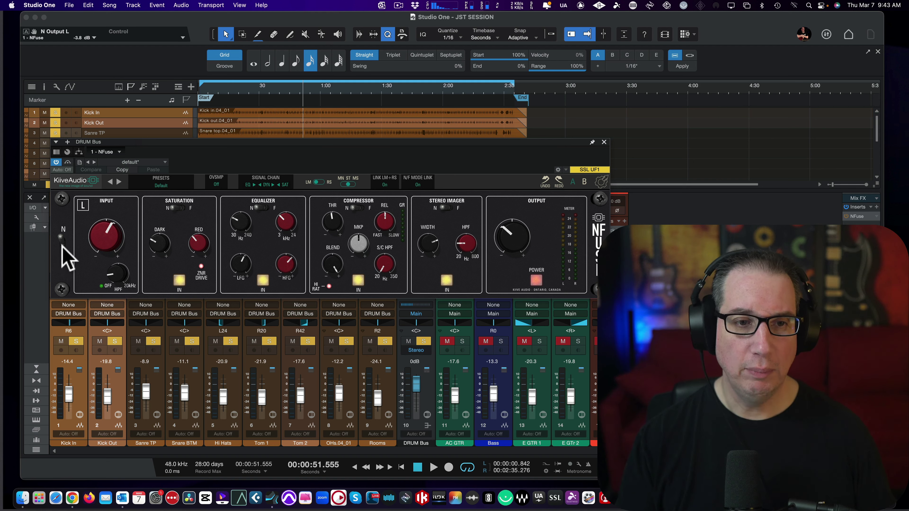
Step: Return the NFuse to F mode, set its equalizer's low frequency to about 49 Hz, and start playback
{"action": "left_click", "coordinate": [62, 246]}
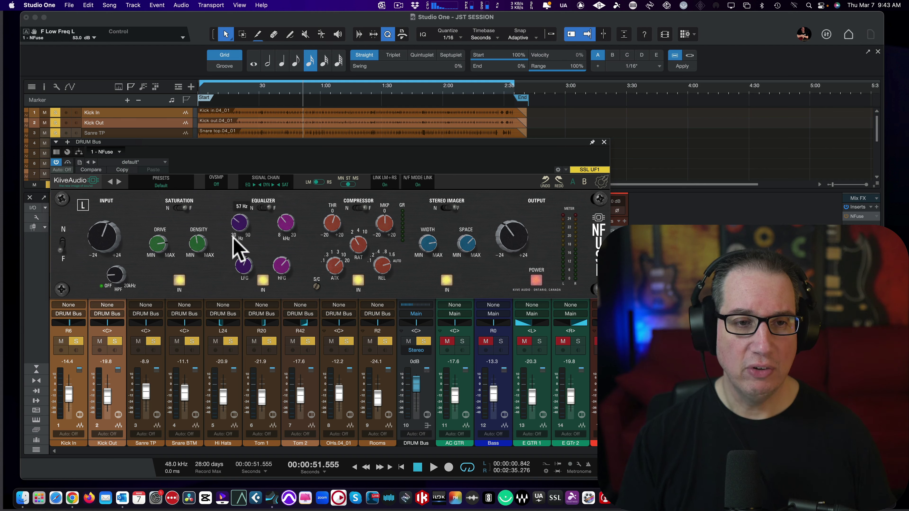
{"action": "left_click", "coordinate": [63, 245]}
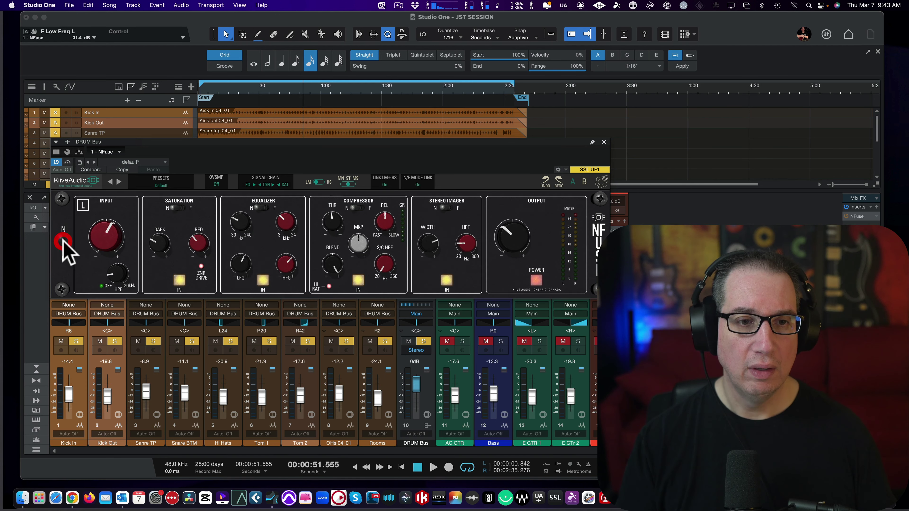
{"action": "left_click", "coordinate": [62, 245]}
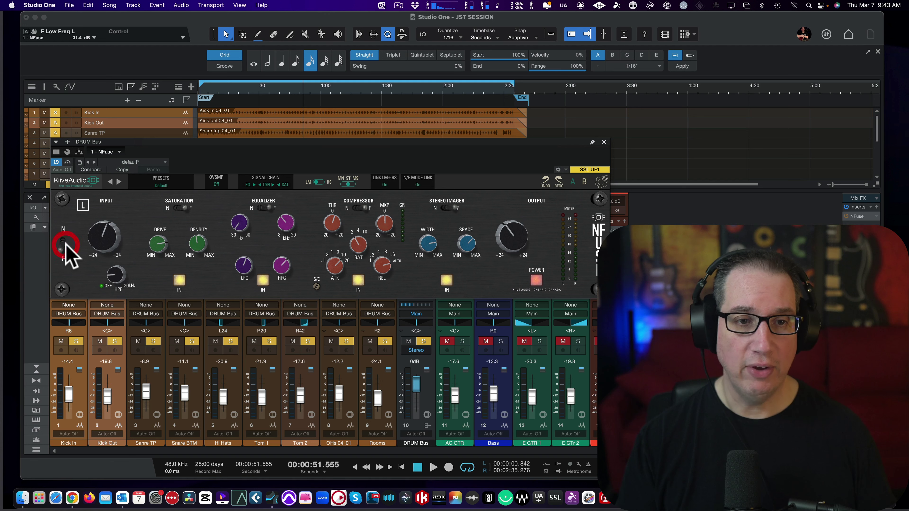
{"action": "left_click_drag", "start_coordinate": [239, 226], "coordinate": [240, 204]}
{"action": "key", "text": "space"}
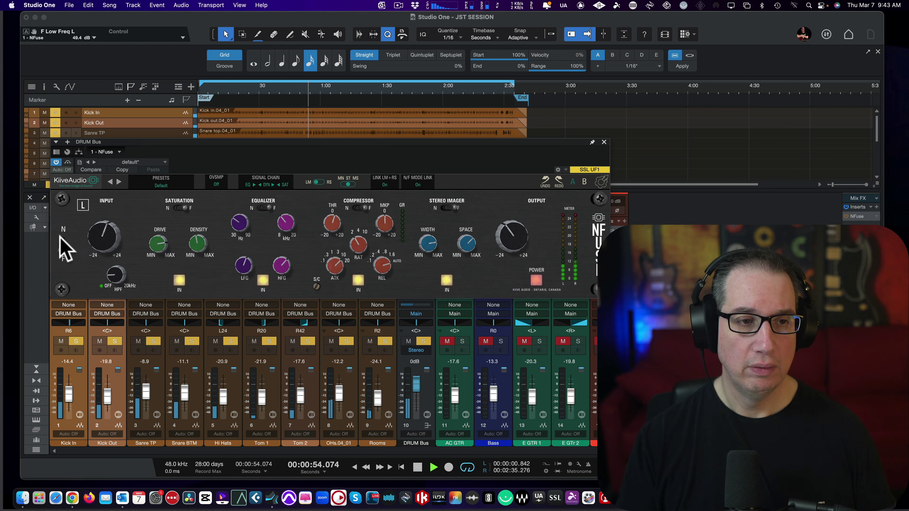
Step: Switch the drum bus NFuse to N mode, lower its output to -4.8 dB, and compare N against F during playback
{"action": "left_click", "coordinate": [63, 246]}
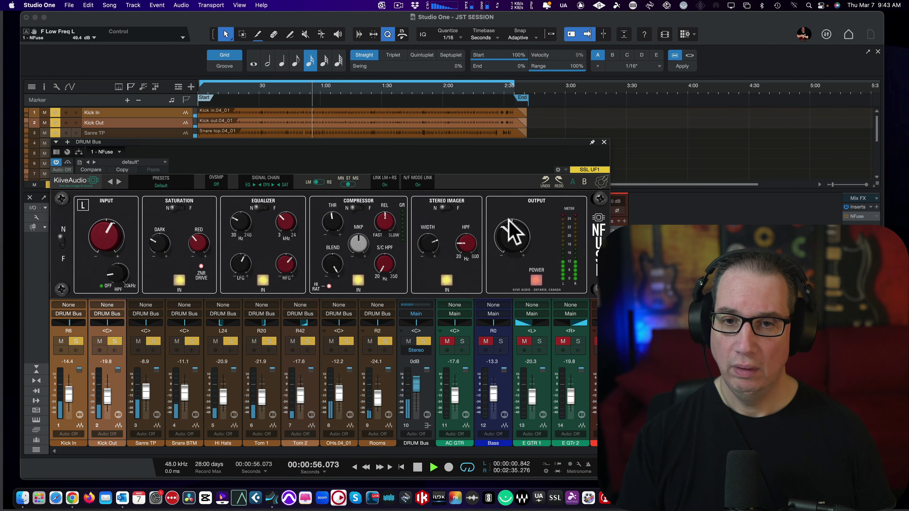
{"action": "mouse_move", "coordinate": [507, 229]}
{"action": "left_mouse_down"}
{"action": "mouse_move", "coordinate": [507, 247]}
{"action": "mouse_move", "coordinate": [502, 241]}
{"action": "left_mouse_up"}
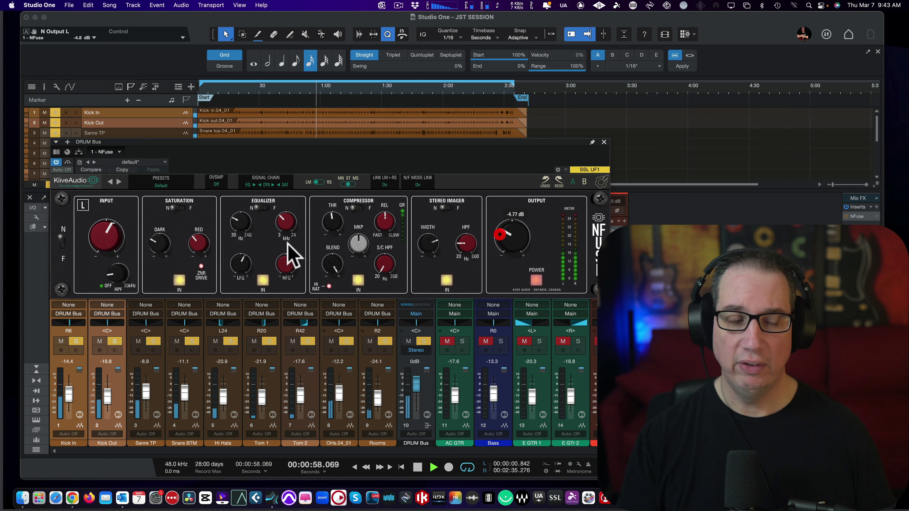
{"action": "left_click", "coordinate": [62, 249]}
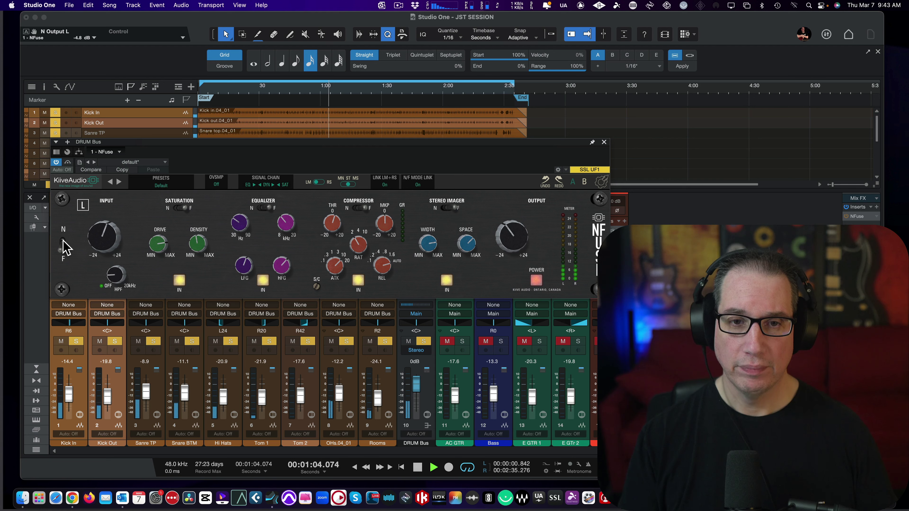
{"action": "left_click", "coordinate": [62, 245]}
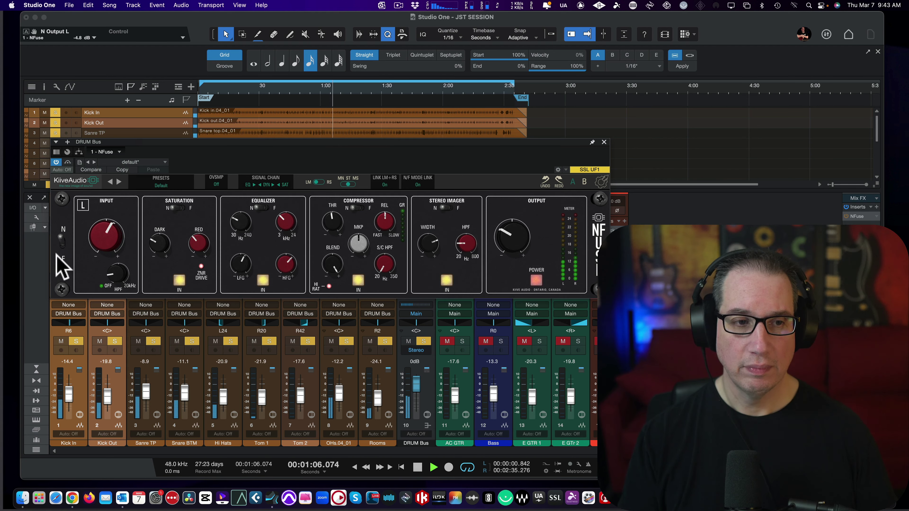
{"action": "left_click", "coordinate": [64, 245]}
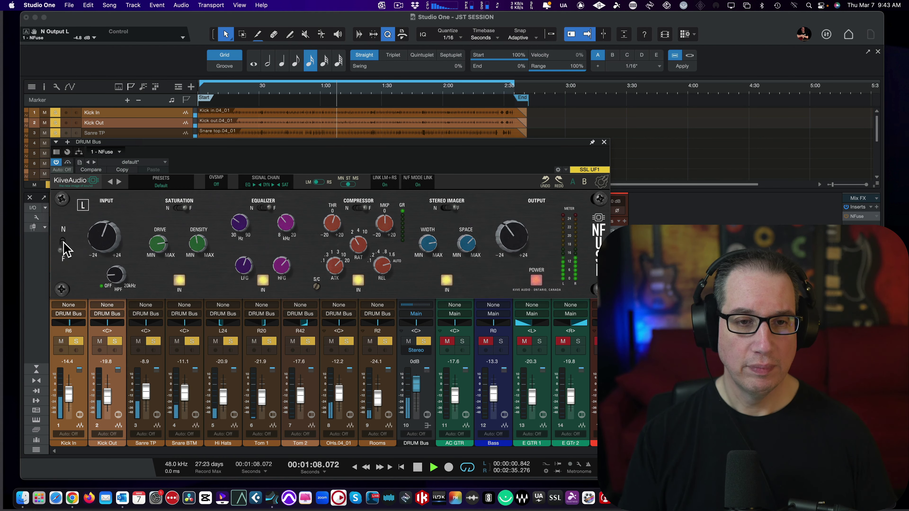
{"action": "left_click", "coordinate": [62, 244]}
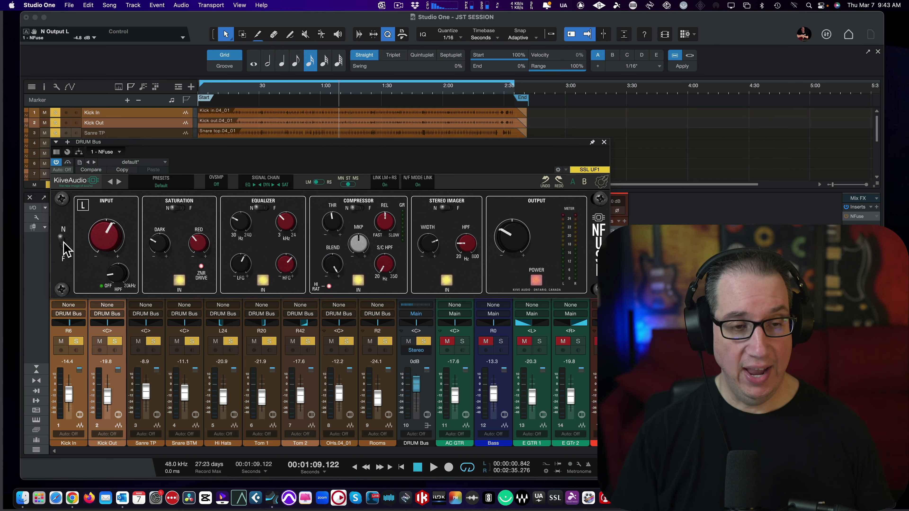
Step: With playback stopped, toggle the NFuse repeatedly between its N and F layouts, ending in N mode
{"action": "left_click", "coordinate": [62, 243]}
{"action": "left_click", "coordinate": [62, 244]}
{"action": "left_click", "coordinate": [61, 247]}
{"action": "left_click", "coordinate": [61, 246]}
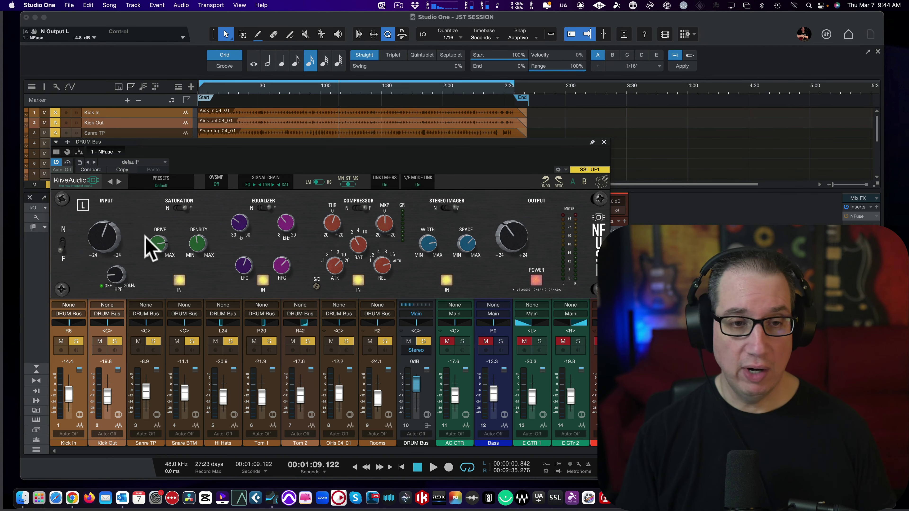
{"action": "left_click", "coordinate": [62, 241]}
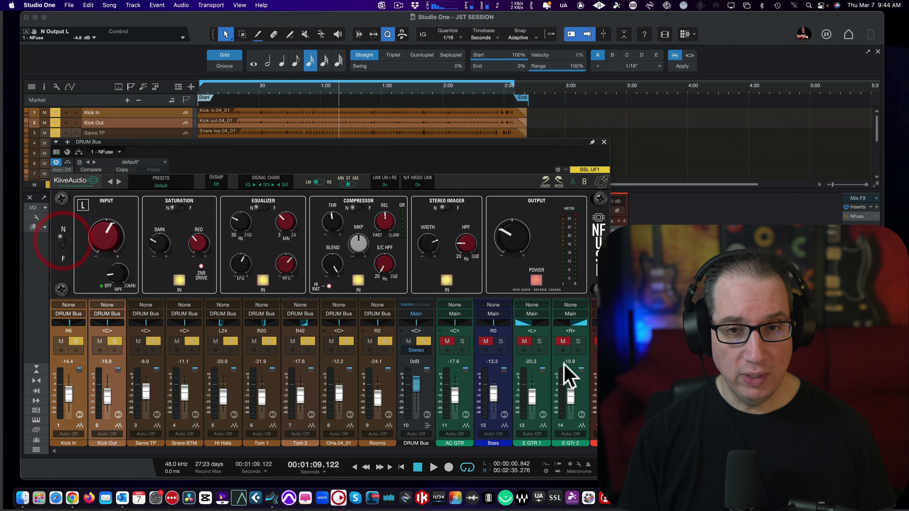
Step: Play the drum bus and compare N mode against the powered-off processor and F mode, ending in N mode with playback stopped
{"action": "left_click", "coordinate": [369, 156]}
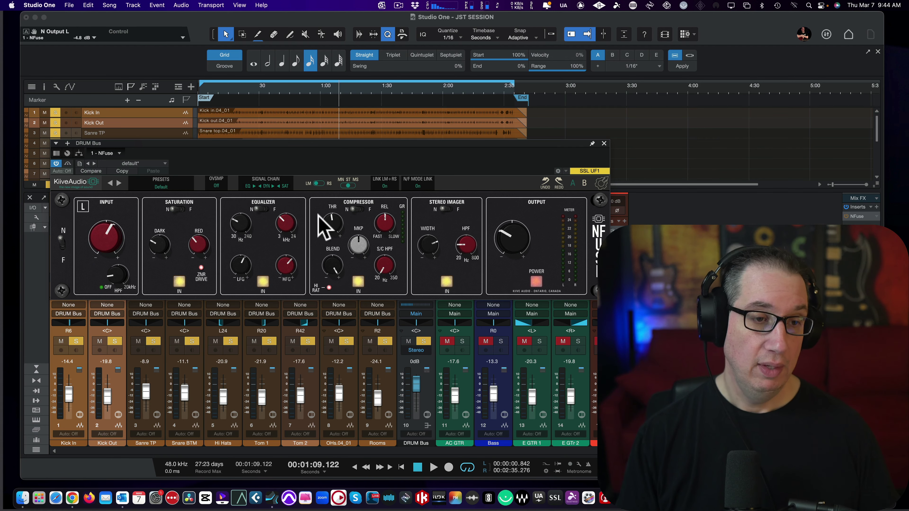
{"action": "key", "text": "space"}
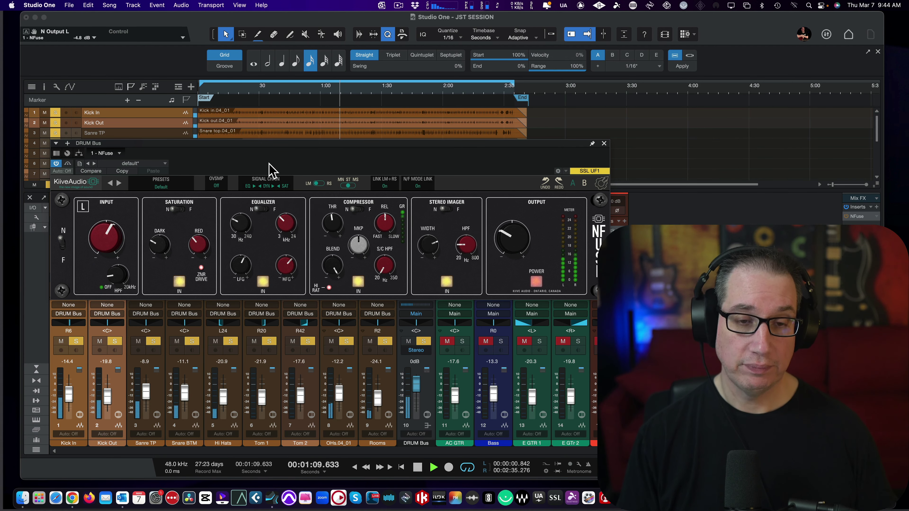
{"action": "left_click", "coordinate": [536, 282]}
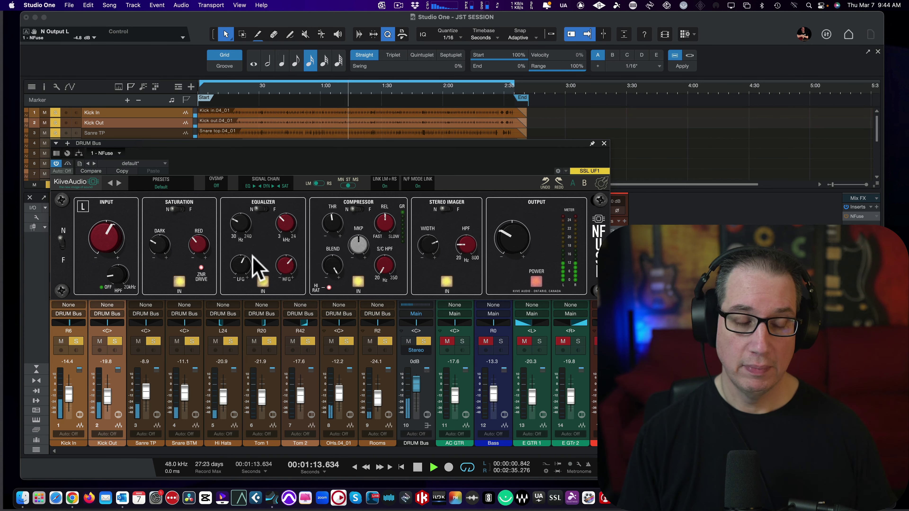
{"action": "left_click", "coordinate": [62, 247]}
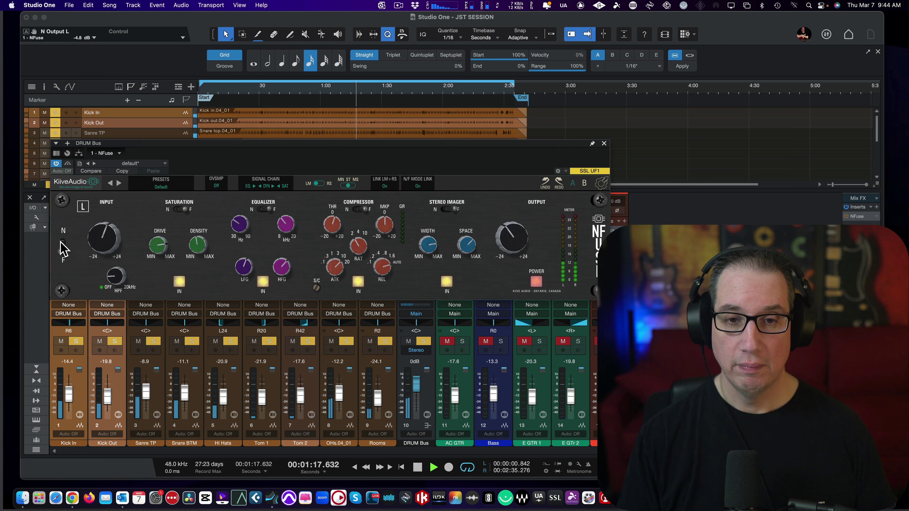
{"action": "left_click", "coordinate": [62, 247]}
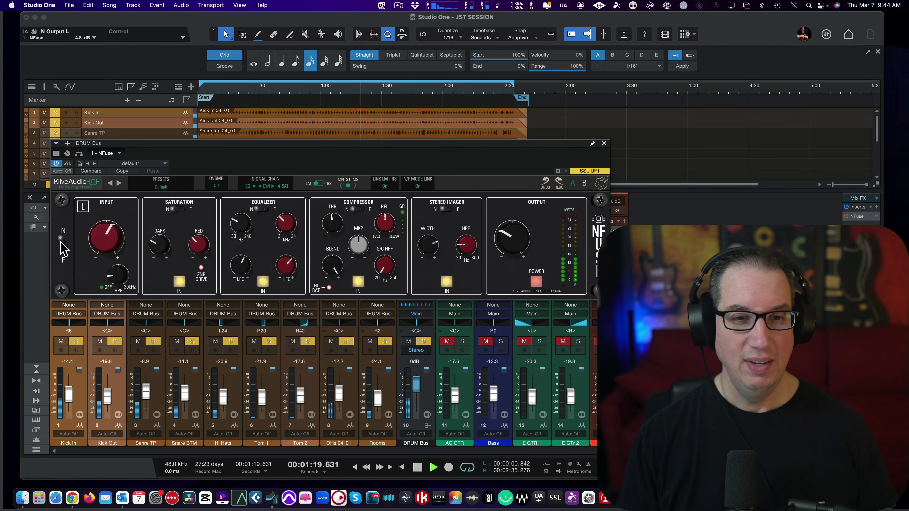
{"action": "key", "text": "space"}
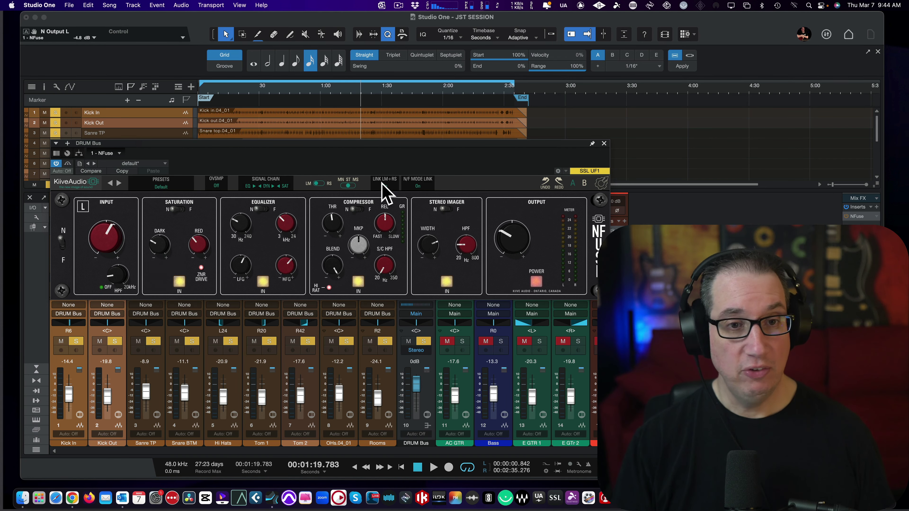
Step: Move the NFuse window higher over the mixer and flip the whole unit between N and F modes, ending in N
{"action": "left_click_drag", "start_coordinate": [336, 141], "coordinate": [326, 125]}
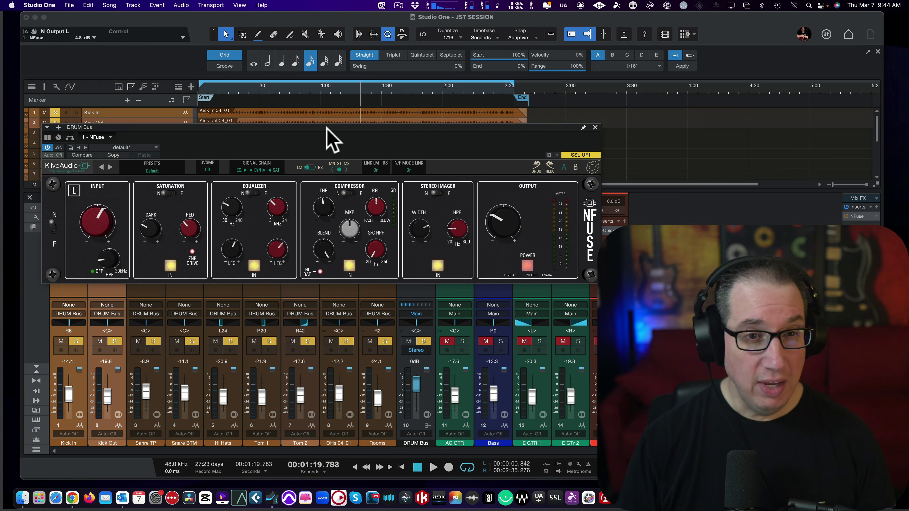
{"action": "left_click_drag", "start_coordinate": [324, 128], "coordinate": [314, 128]}
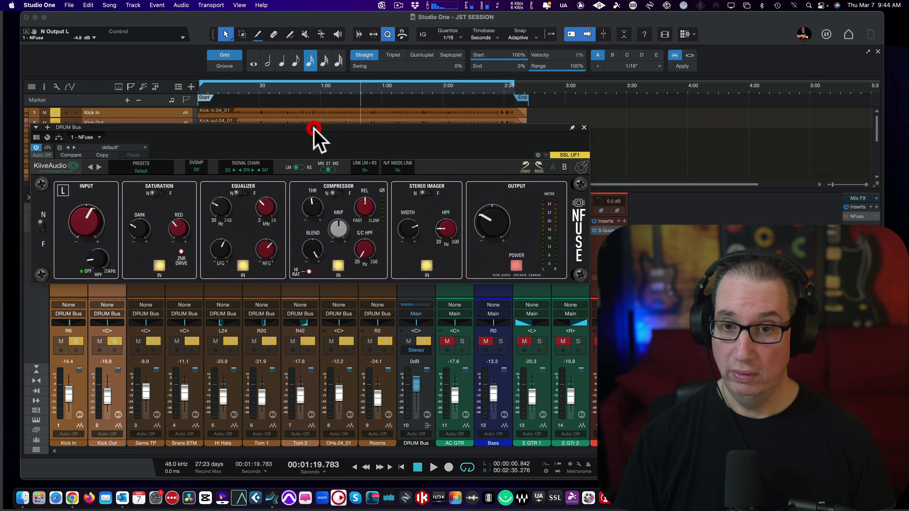
{"action": "left_click", "coordinate": [41, 229]}
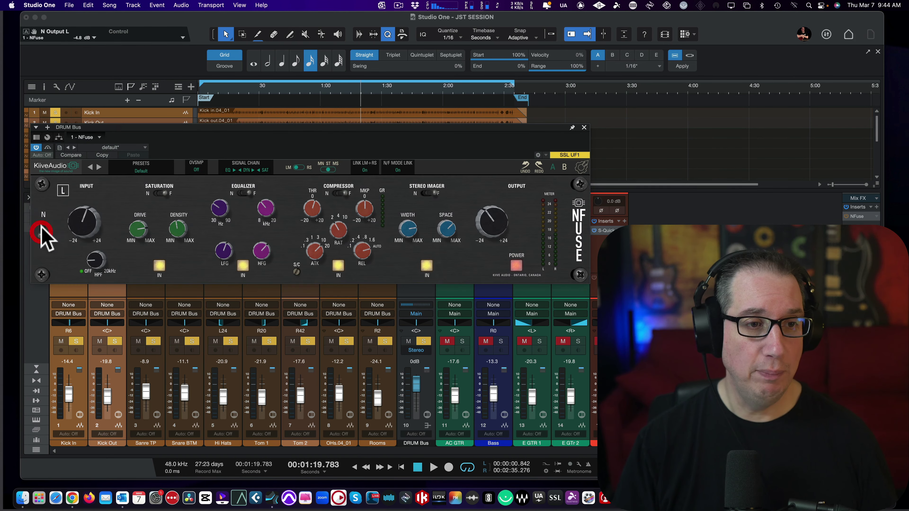
{"action": "left_click", "coordinate": [41, 229]}
{"action": "left_click", "coordinate": [41, 231]}
{"action": "left_click", "coordinate": [42, 234]}
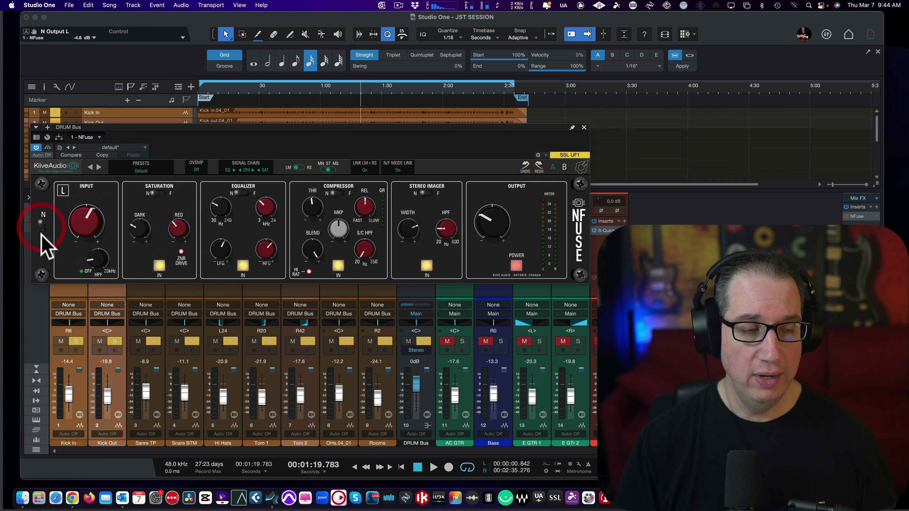
Step: Flip the saturation section alone between F and N, and switch the whole unit to F and back to N
{"action": "left_click", "coordinate": [158, 195]}
{"action": "left_click", "coordinate": [158, 195]}
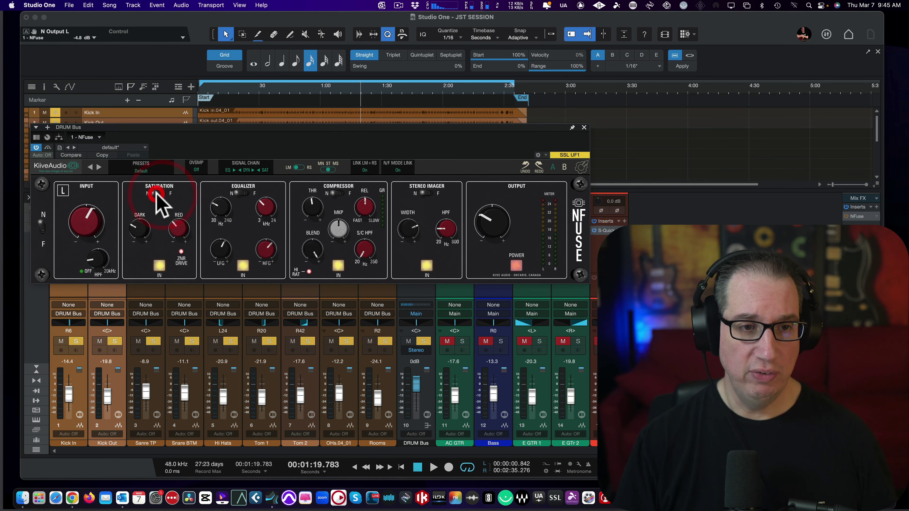
{"action": "left_click", "coordinate": [41, 225]}
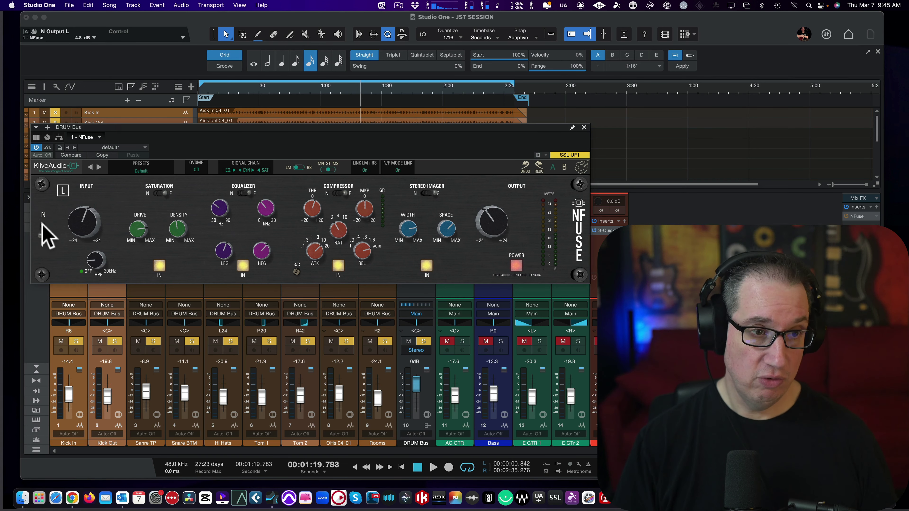
{"action": "left_click", "coordinate": [42, 226]}
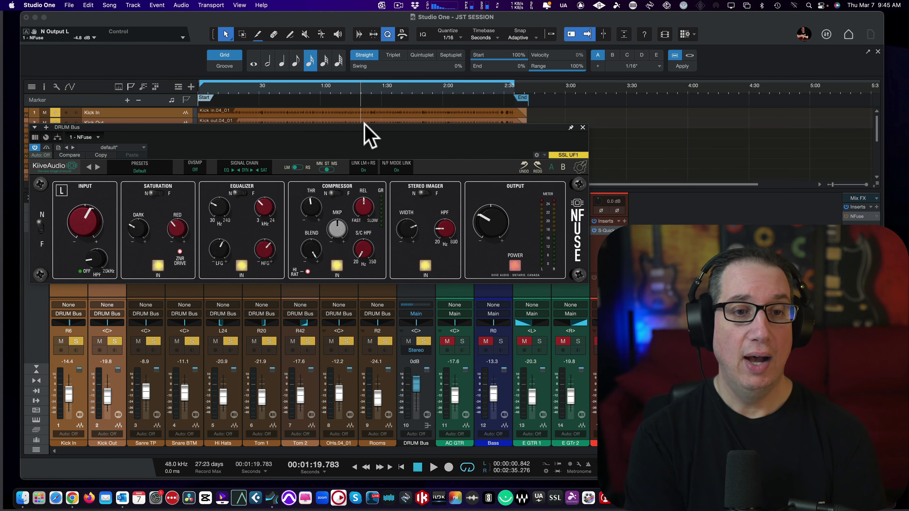
{"action": "left_click_drag", "start_coordinate": [365, 123], "coordinate": [360, 127]}
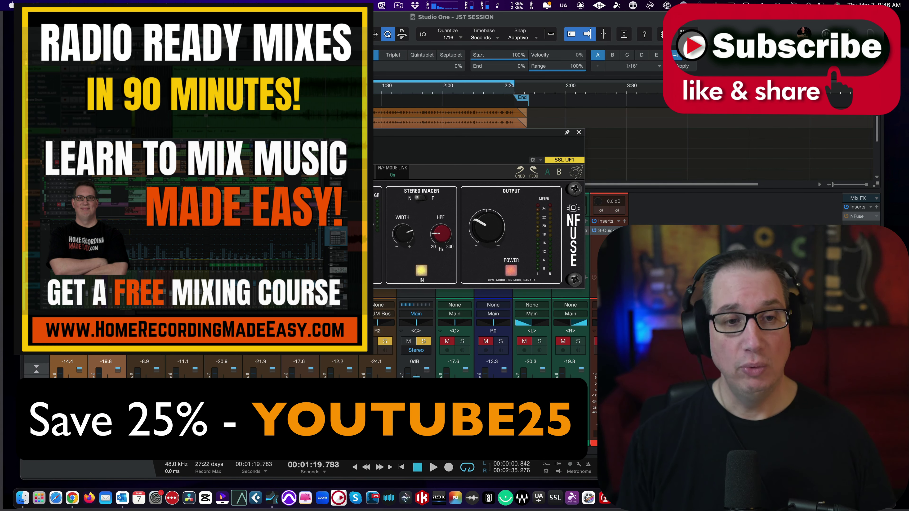
{"action": "left_click_drag", "start_coordinate": [374, 142], "coordinate": [374, 140]}
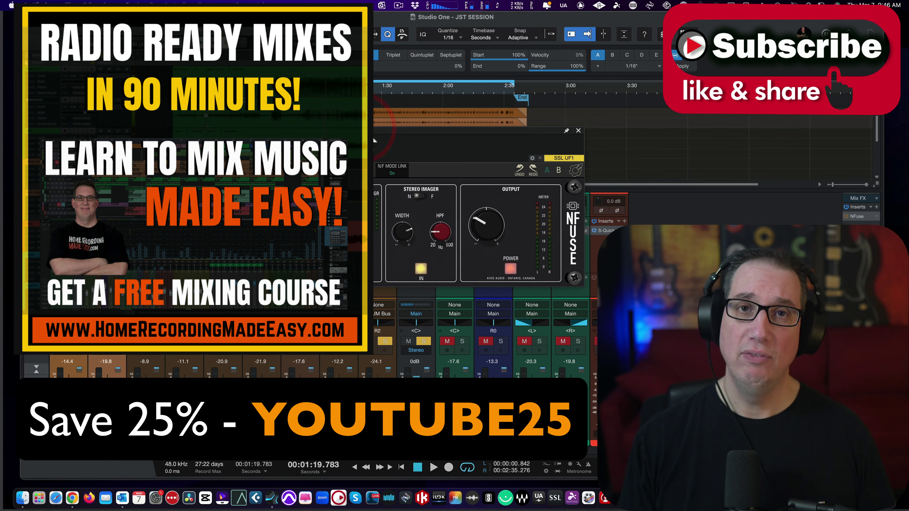